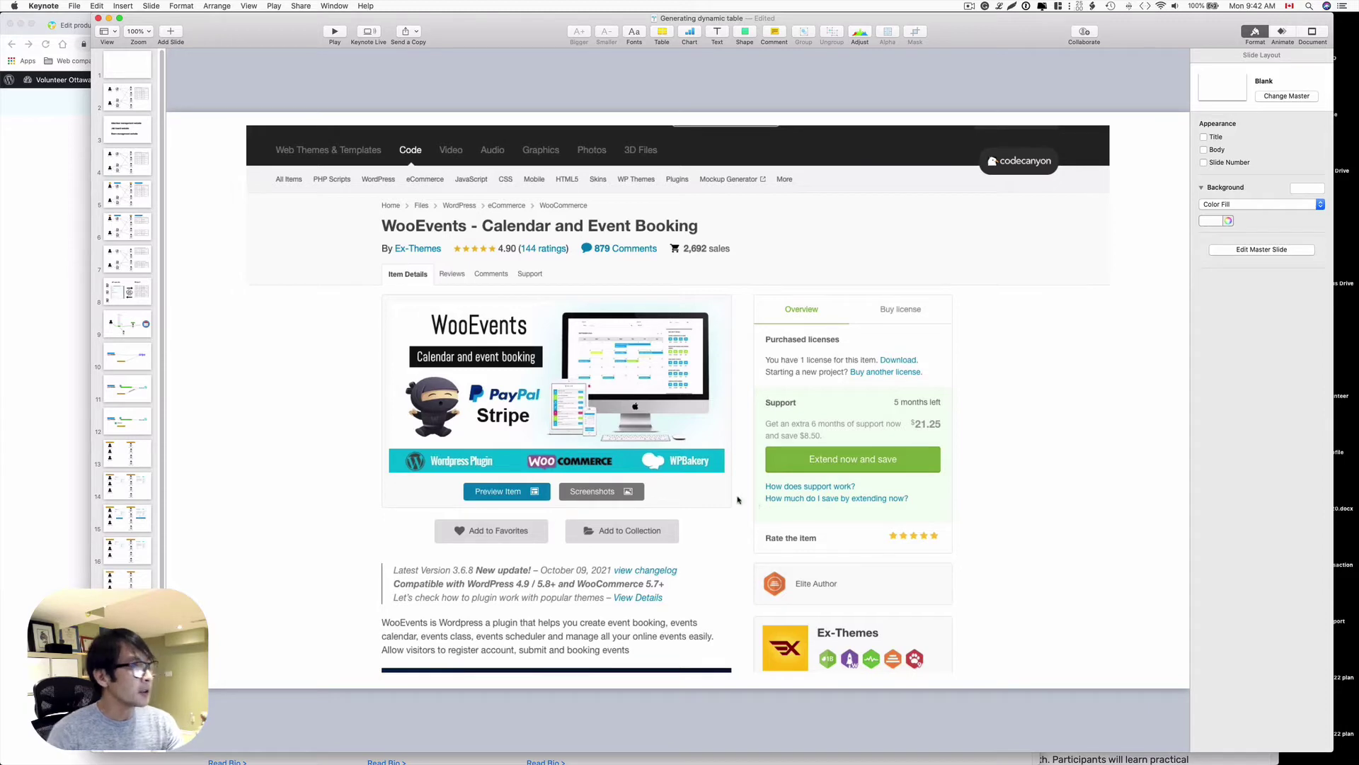
- In Safari, highlight the $39 regular license price, then scroll down to the event plugins summary table
key("super+Tab")
double_click(890, 256)
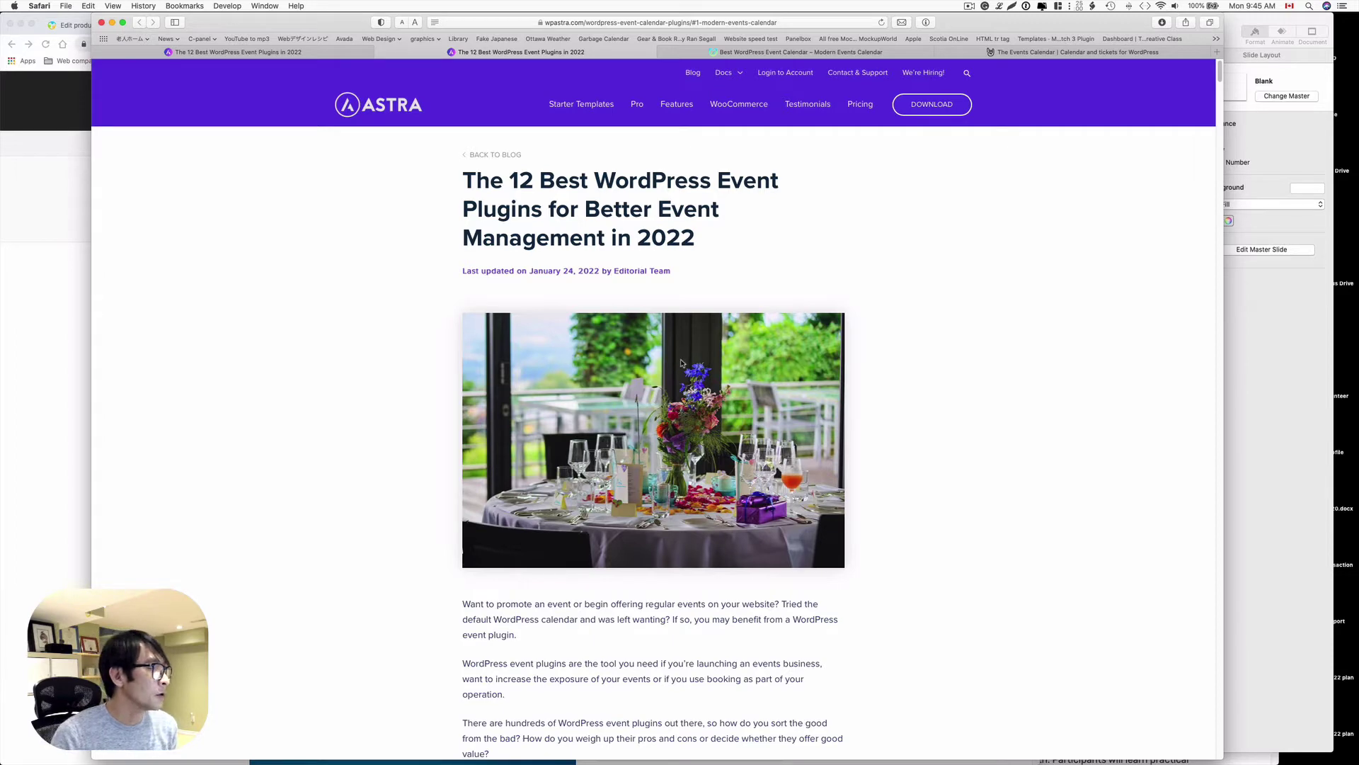
scroll(680, 362, "down", 5)
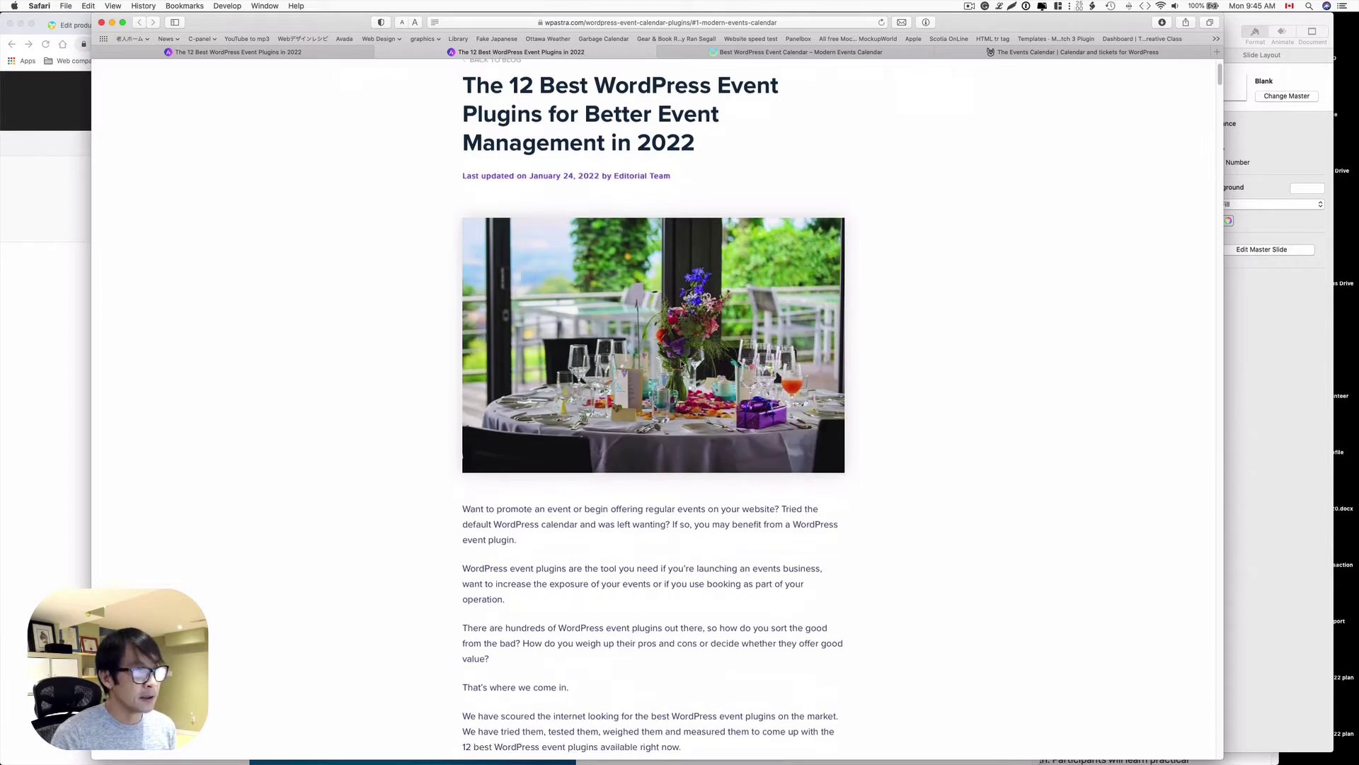
scroll(680, 363, "down", 15)
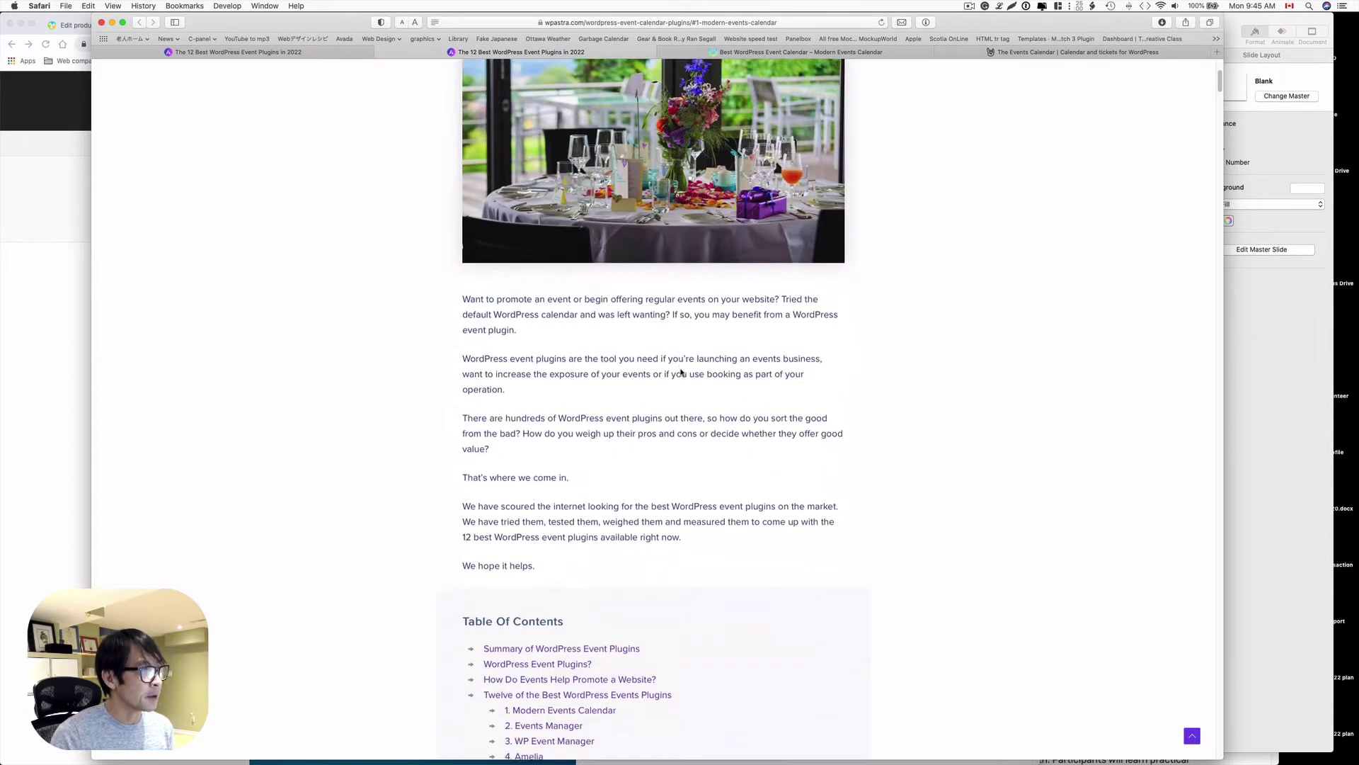
scroll(680, 370, "down", 11)
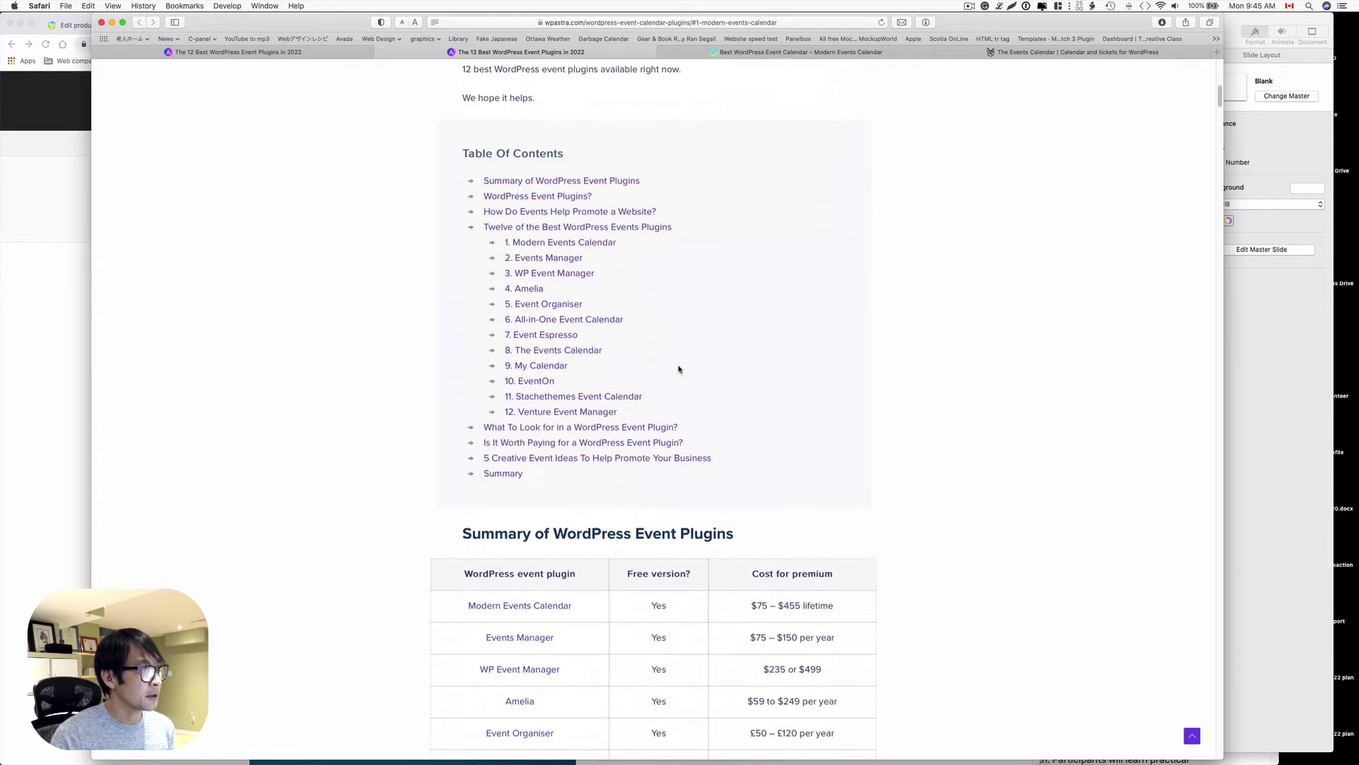
scroll(678, 367, "down", 2)
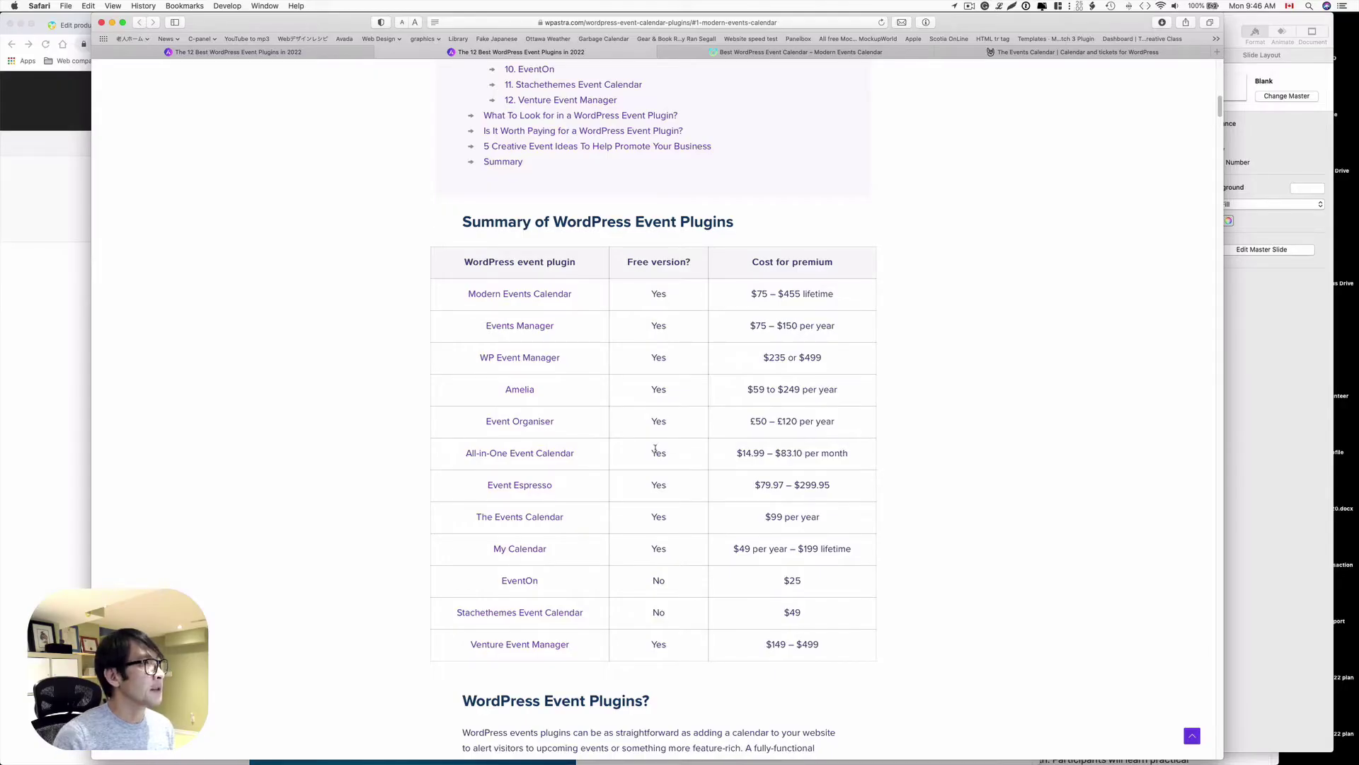
- Use Mission Control to go between Safari's plugins table and Keynote, ending on the features slide
key("ctrl+Up")
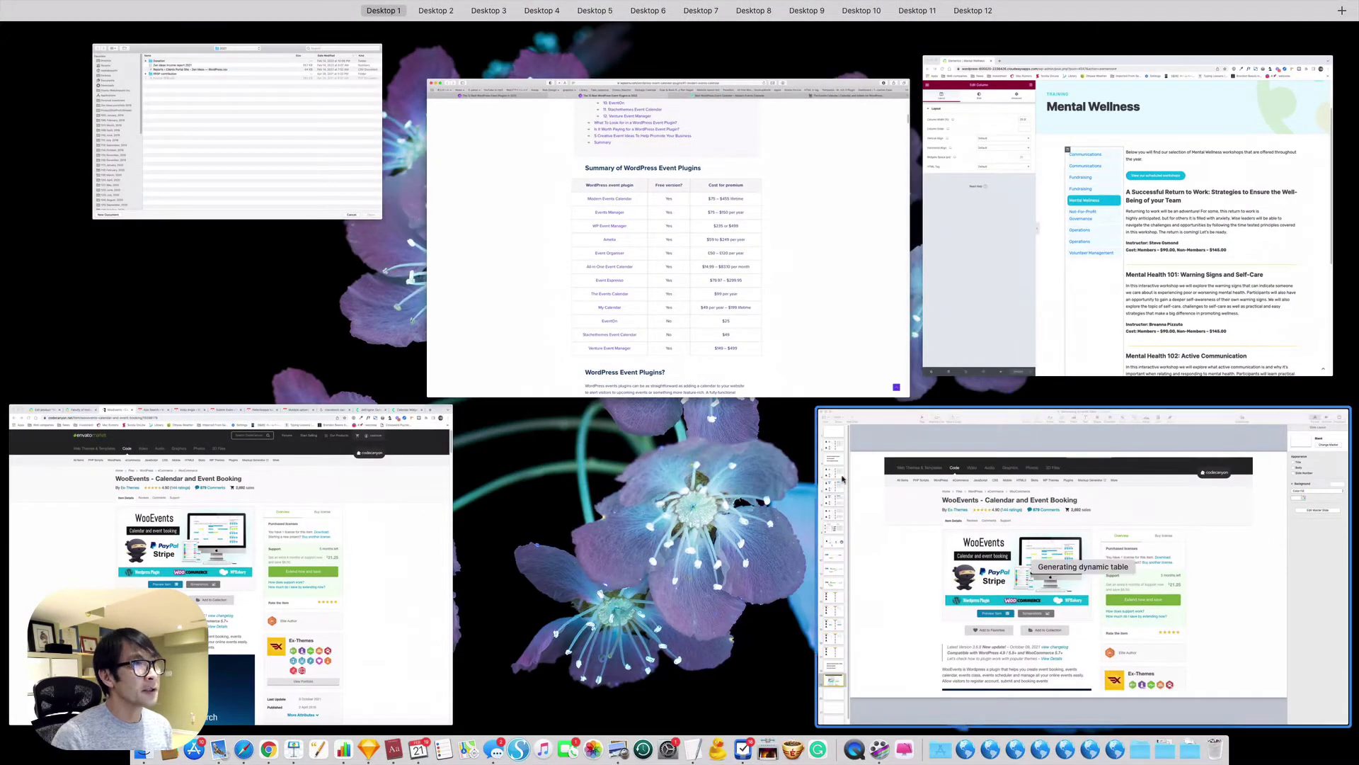
key("ctrl+Up")
left_click(286, 749)
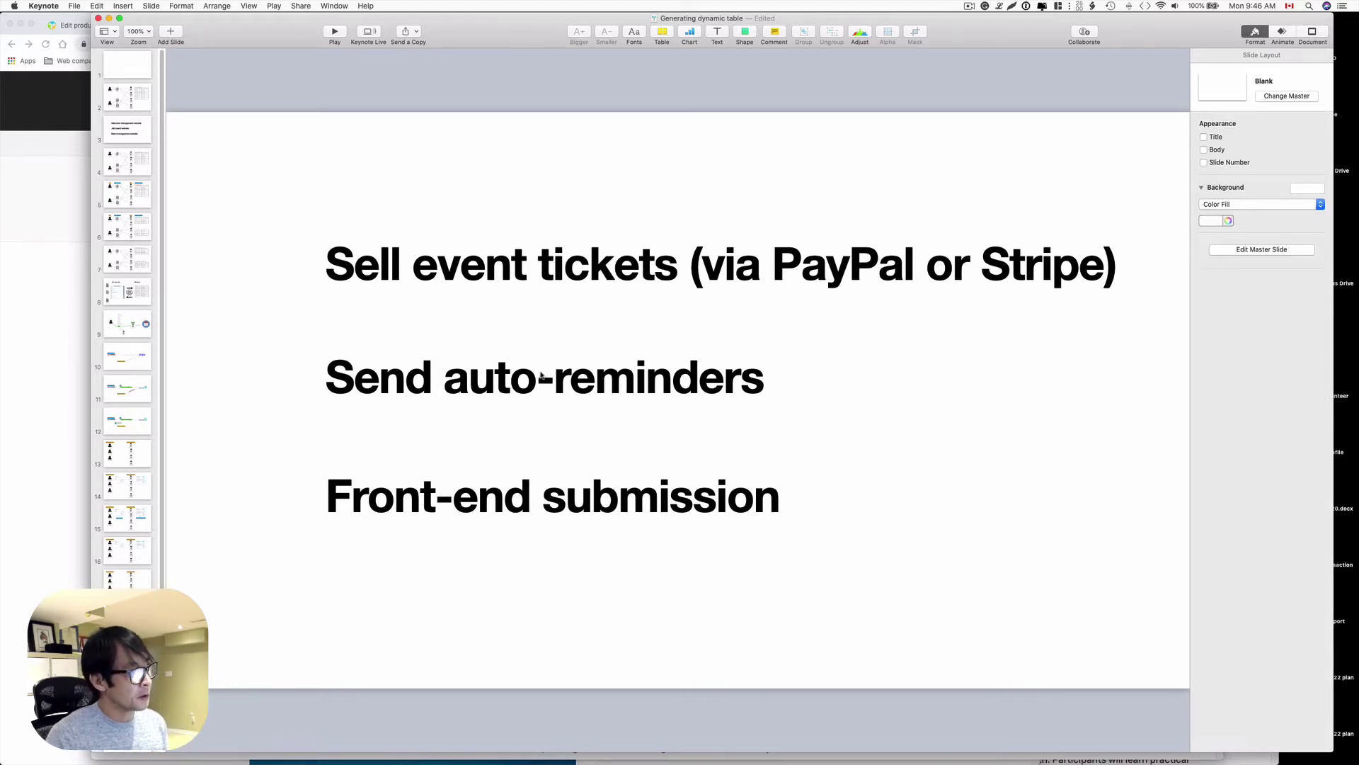
key("ctrl+Up")
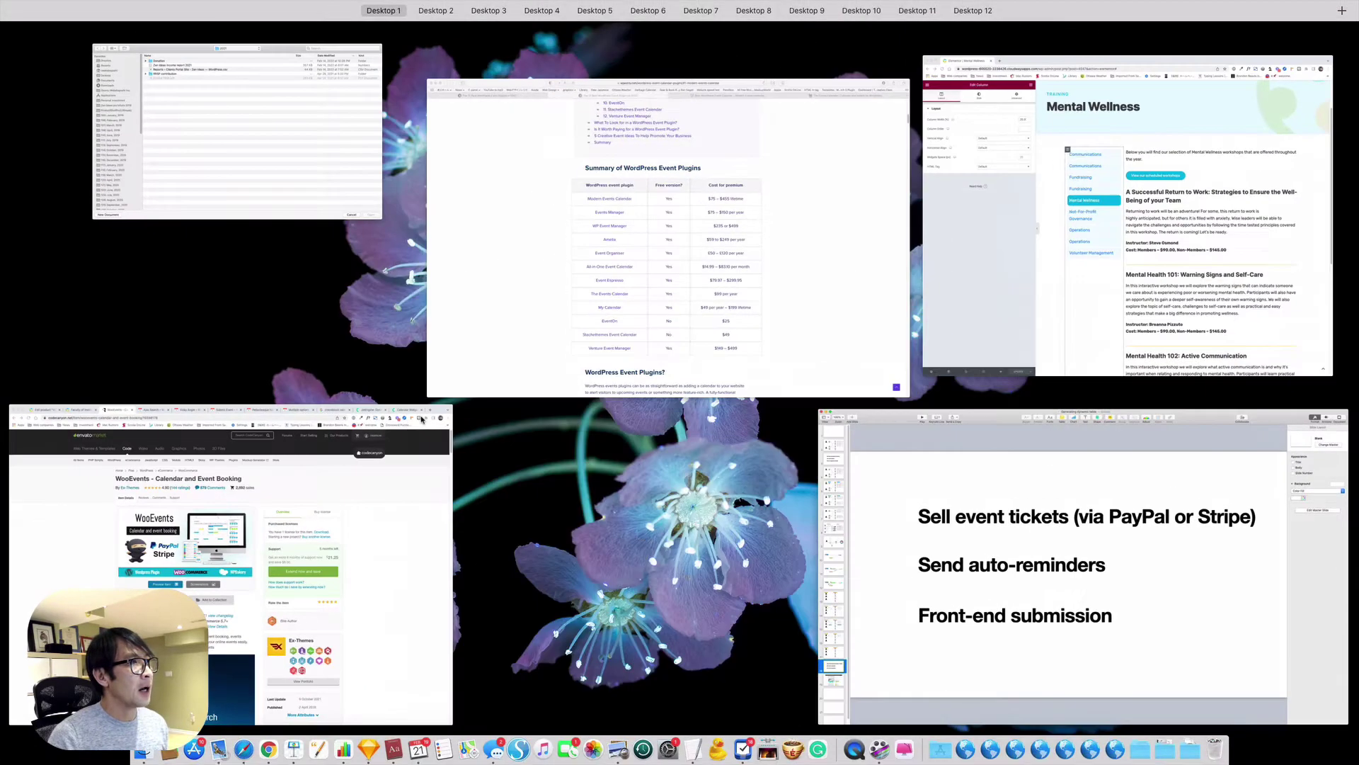
left_click(807, 291)
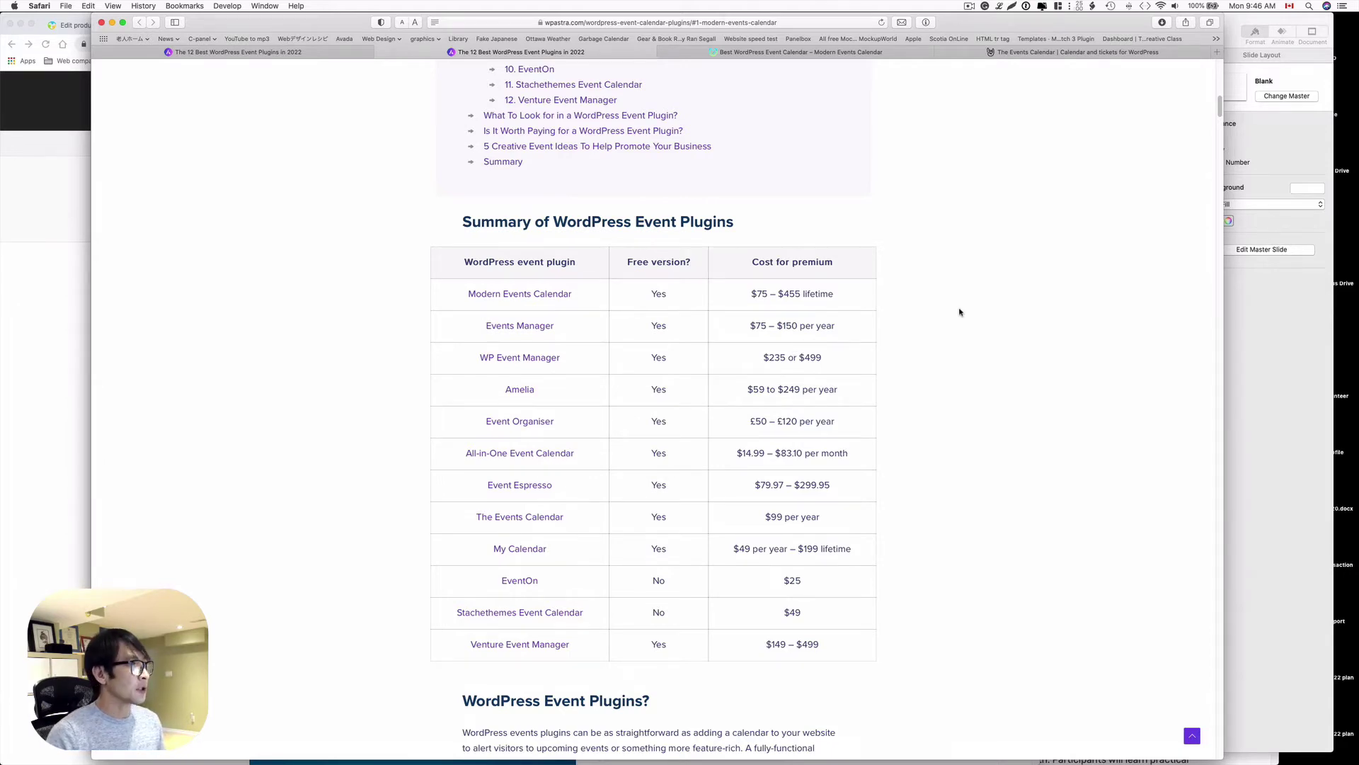
key("ctrl+Up")
left_click(961, 468)
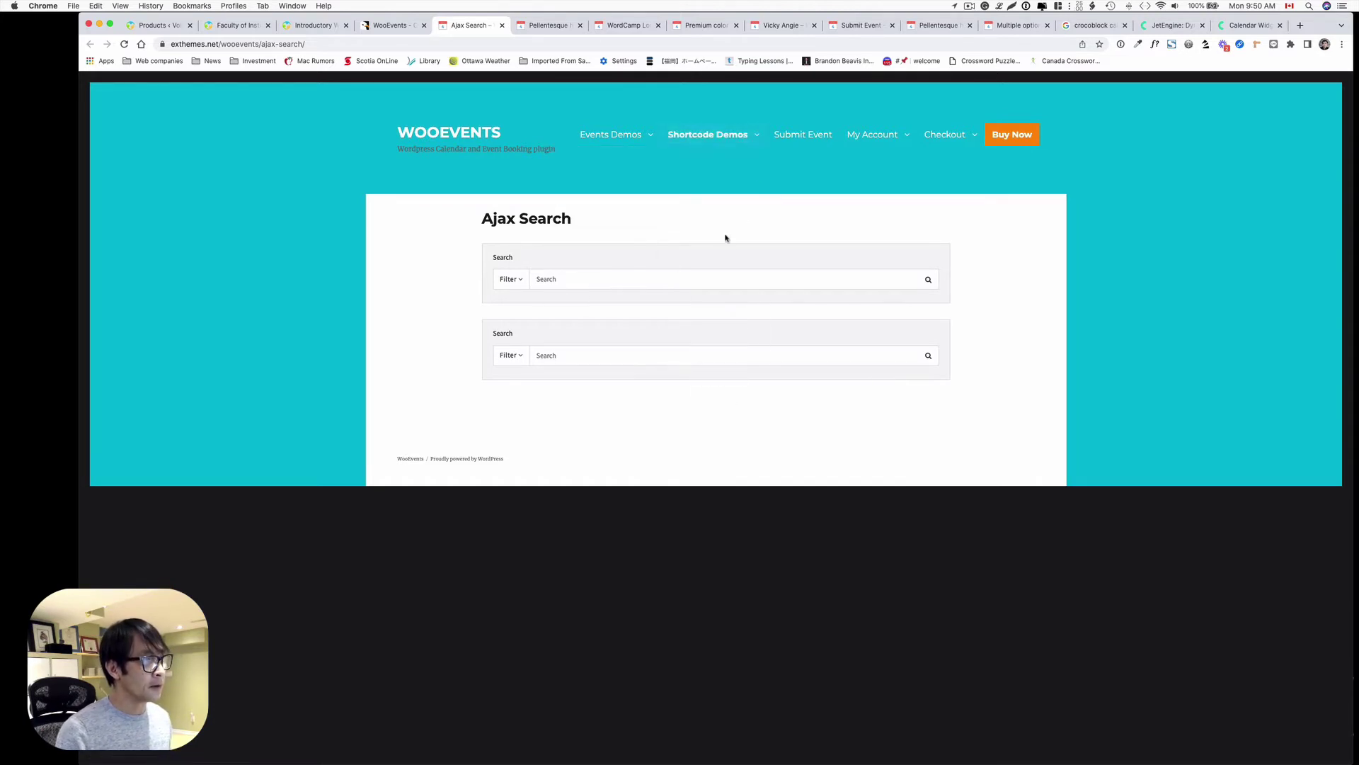
- Reveal the Events Demos menu under Shortcode Demos on the exthemes.net demo site
mouse_move(715, 138)
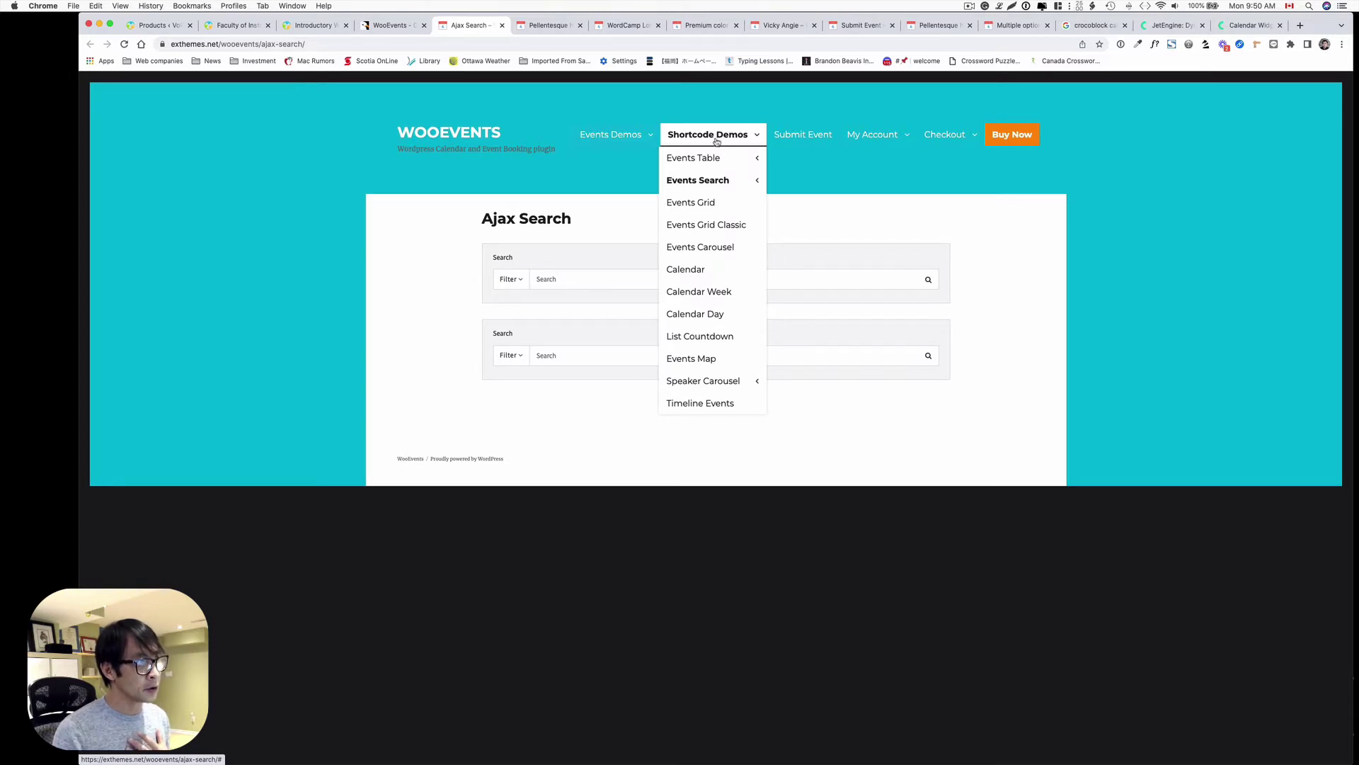
mouse_move(618, 141)
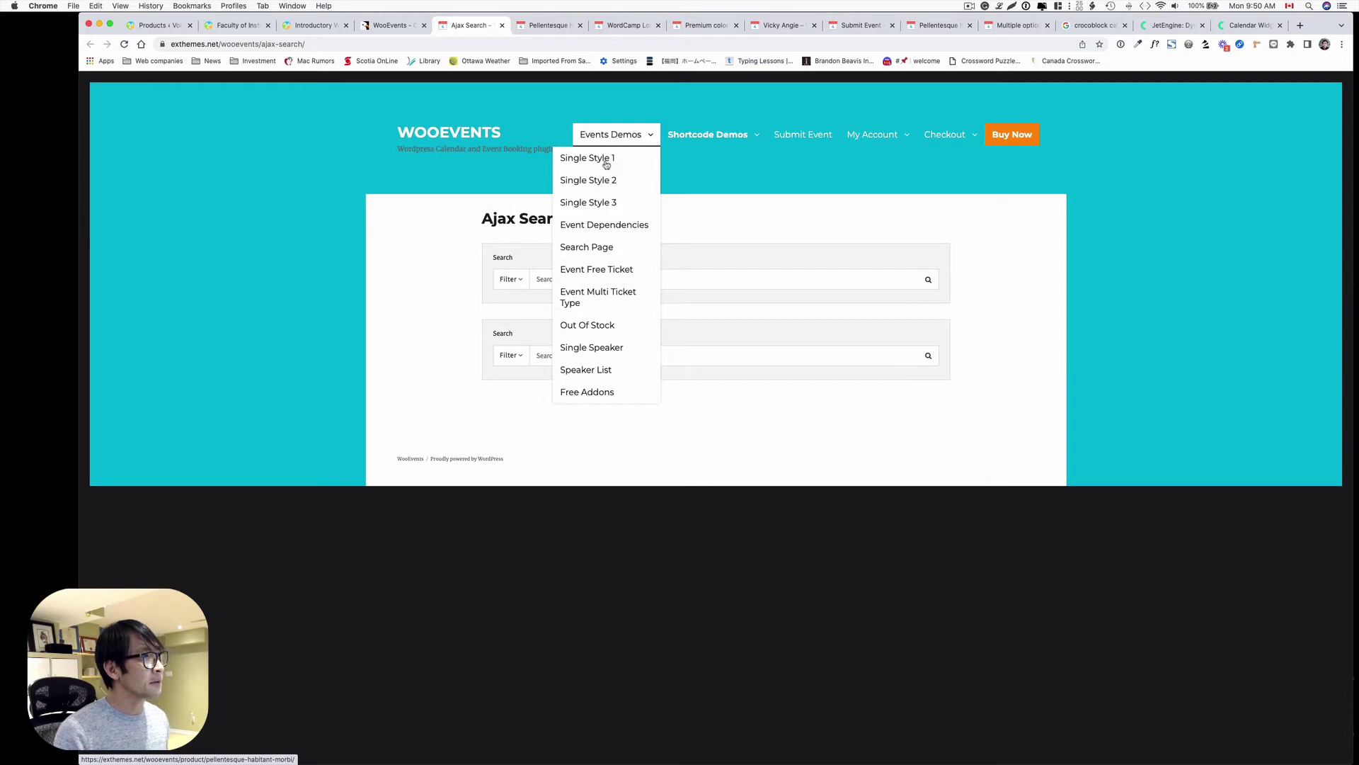
- Open the Single Style 1, 2 and 3 event demos in new tabs
right_click(603, 153)
left_click(620, 159)
right_click(604, 181)
left_click(628, 186)
right_click(600, 201)
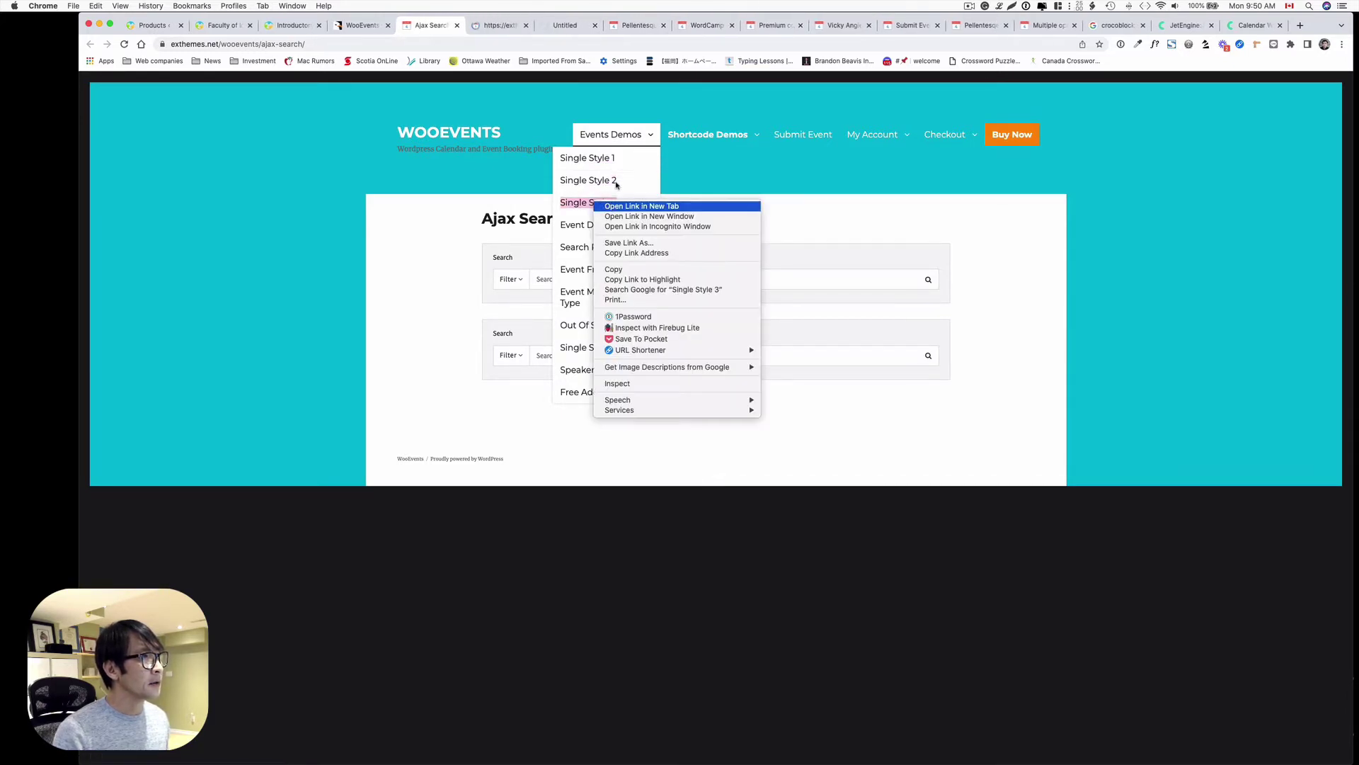
left_click(626, 207)
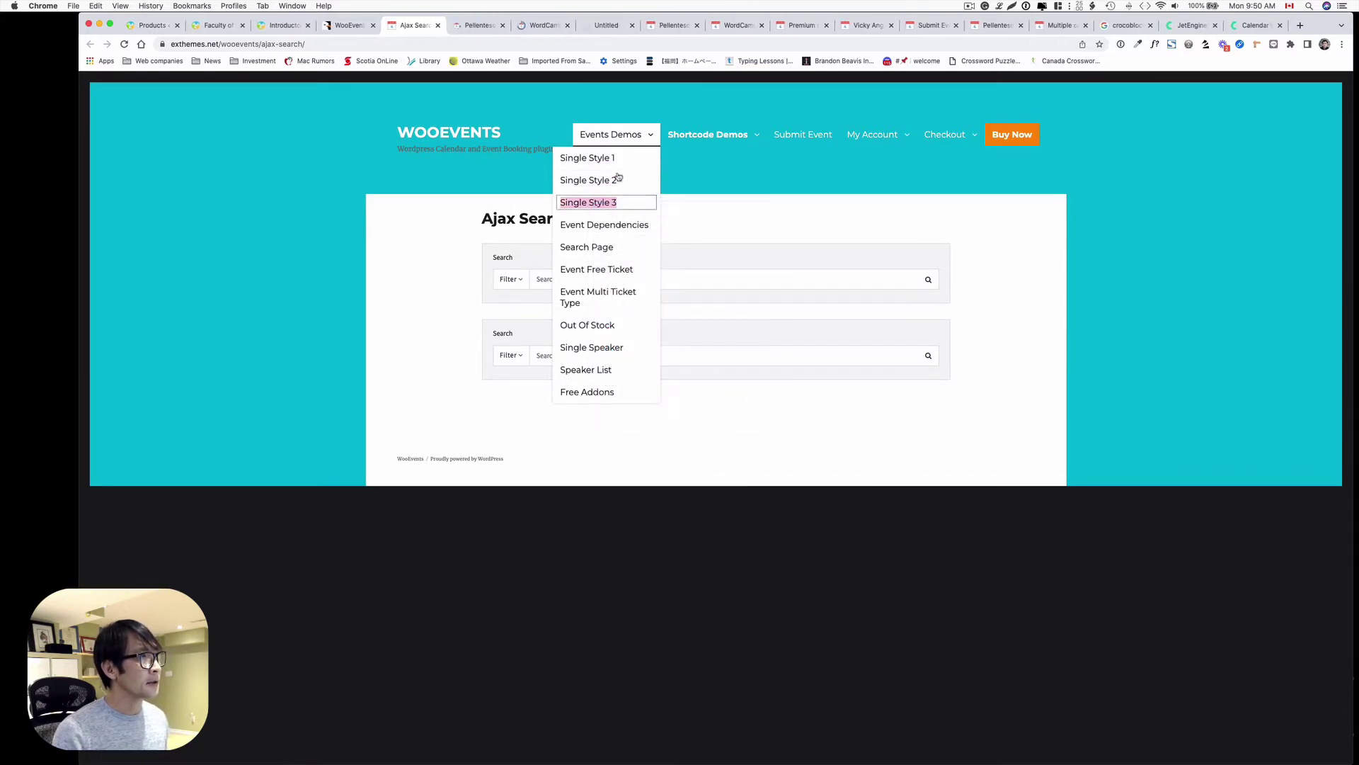
- Browse the Pellentesque Habitant Morbi demo event, then return to the Introductory WordPress for Not-For-Profits page
left_click(665, 27)
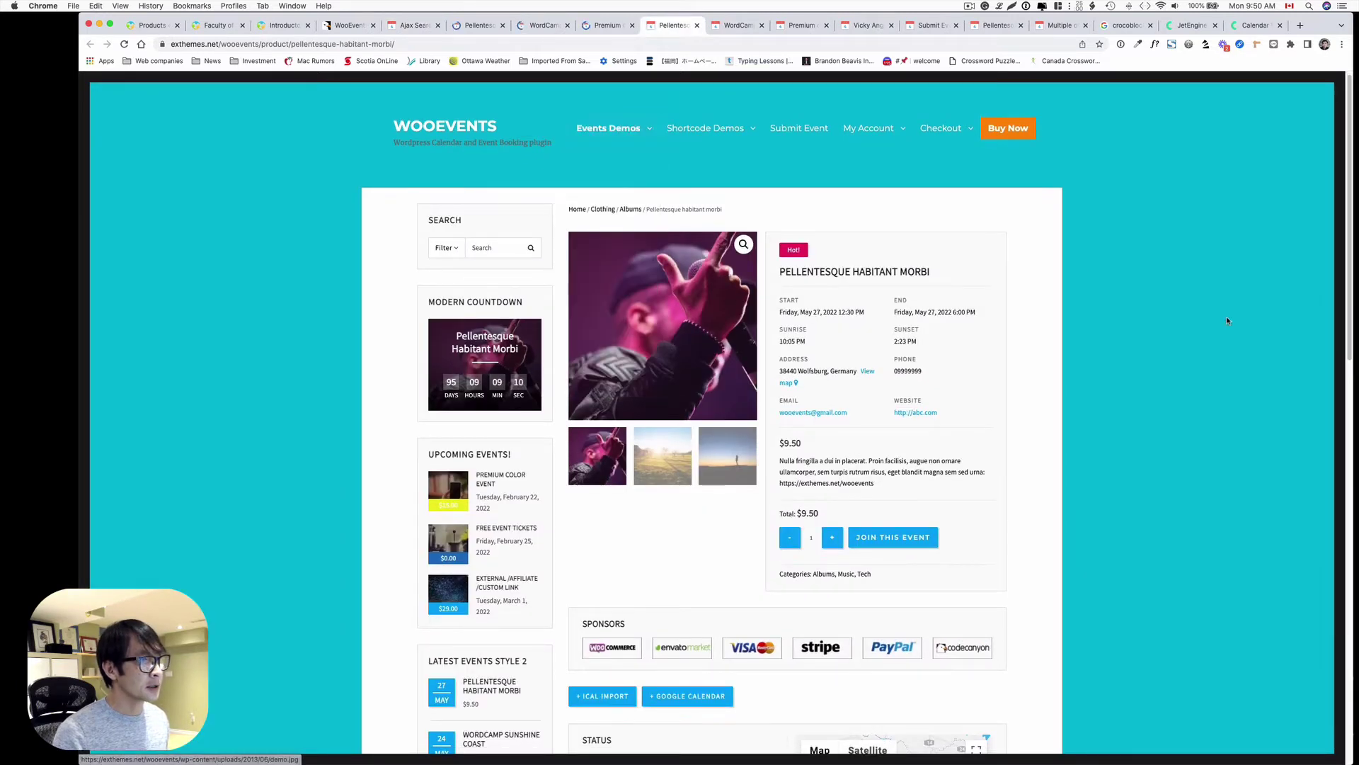
scroll(1176, 357, "down", 5)
scroll(1175, 354, "up", 4)
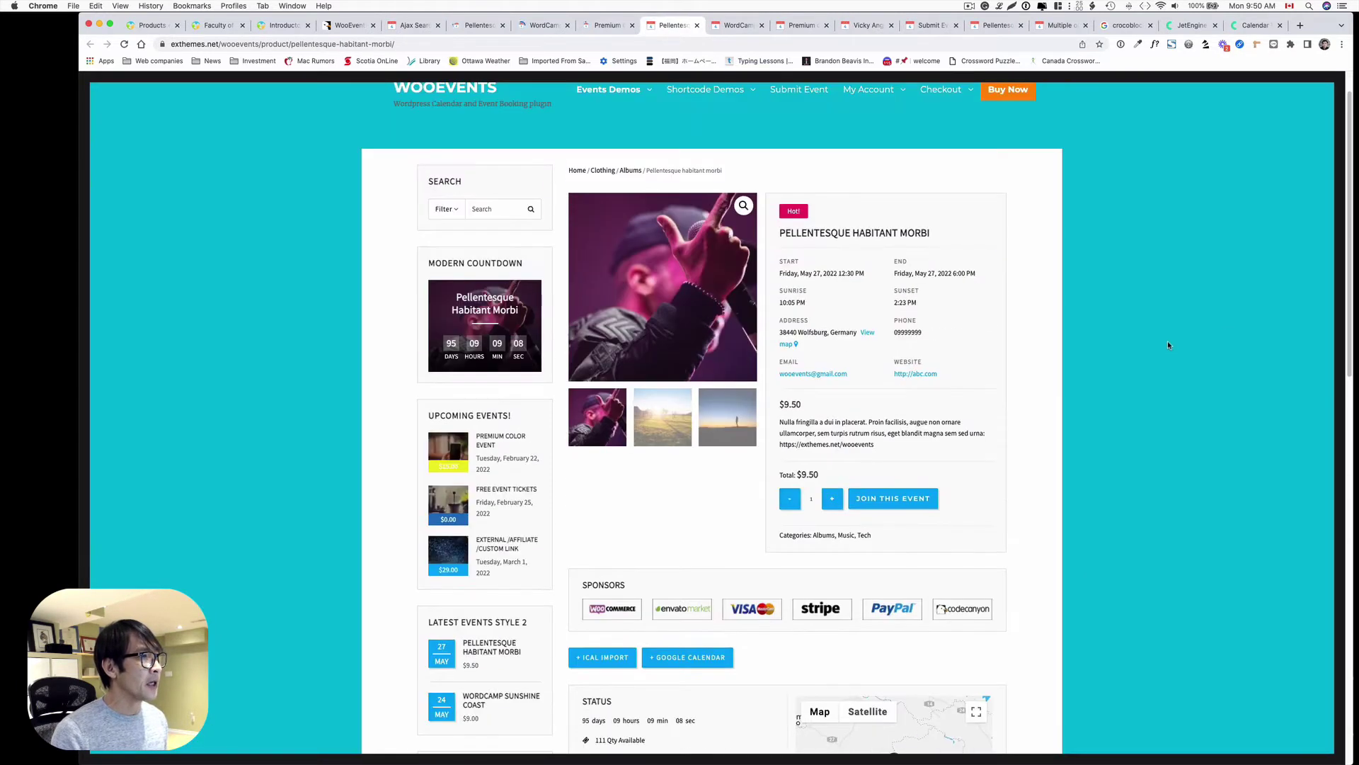
scroll(1140, 324, "down", 1)
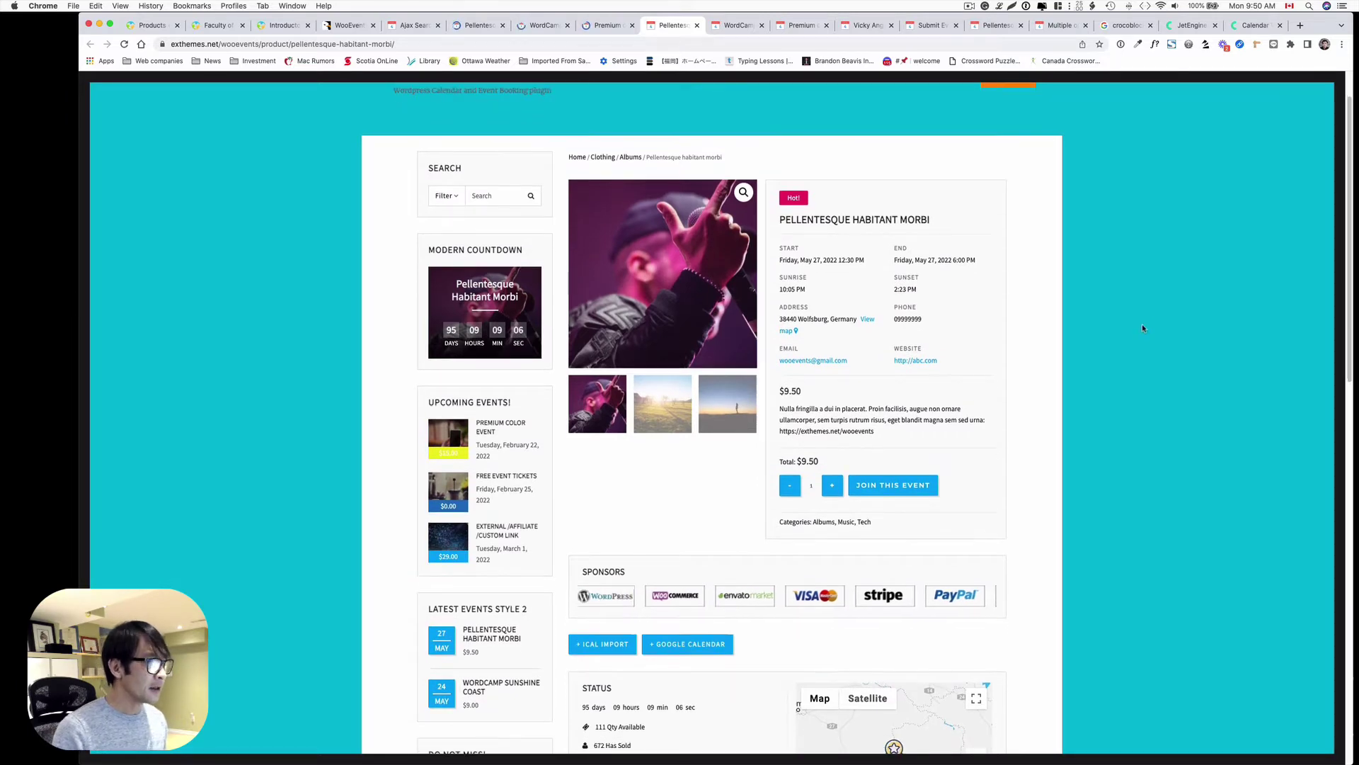
scroll(572, 477, "down", 3)
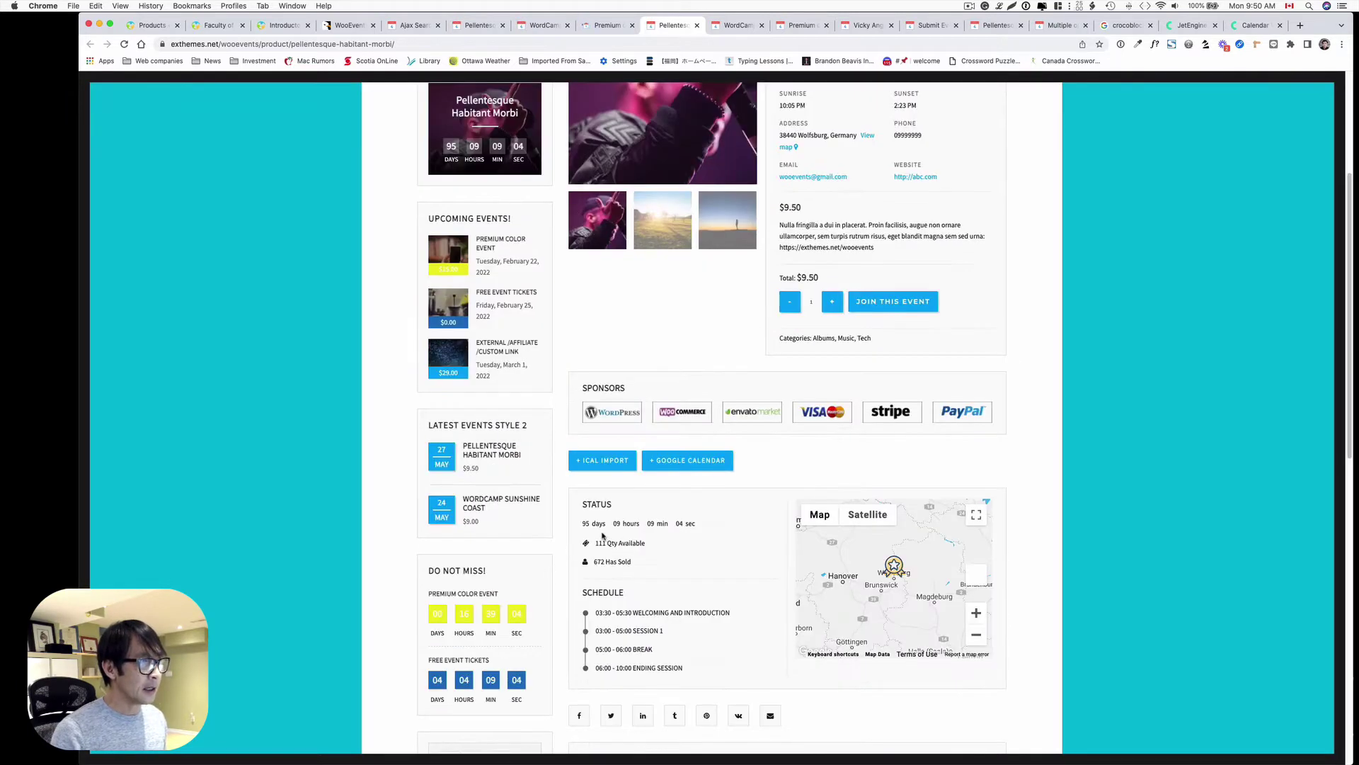
scroll(602, 535, "up", 1)
scroll(601, 533, "down", 2)
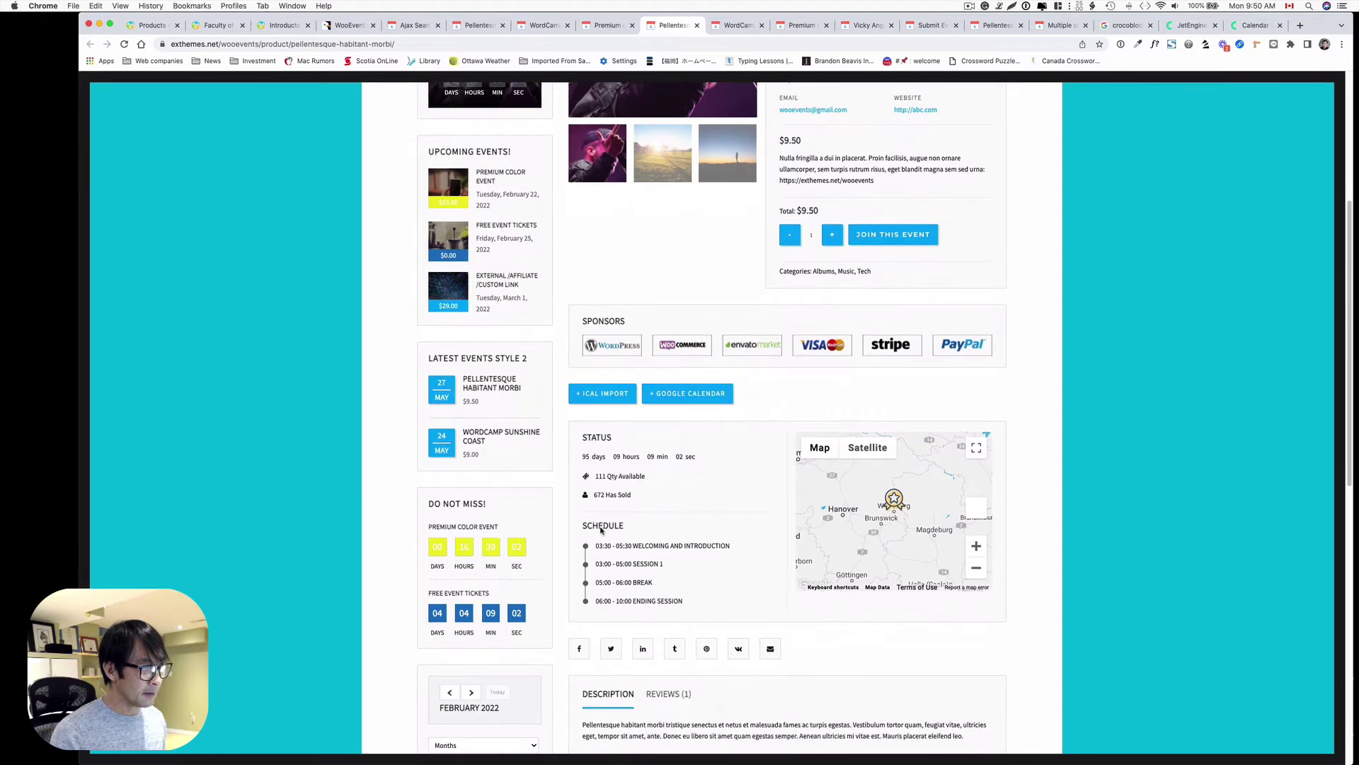
scroll(601, 529, "down", 5)
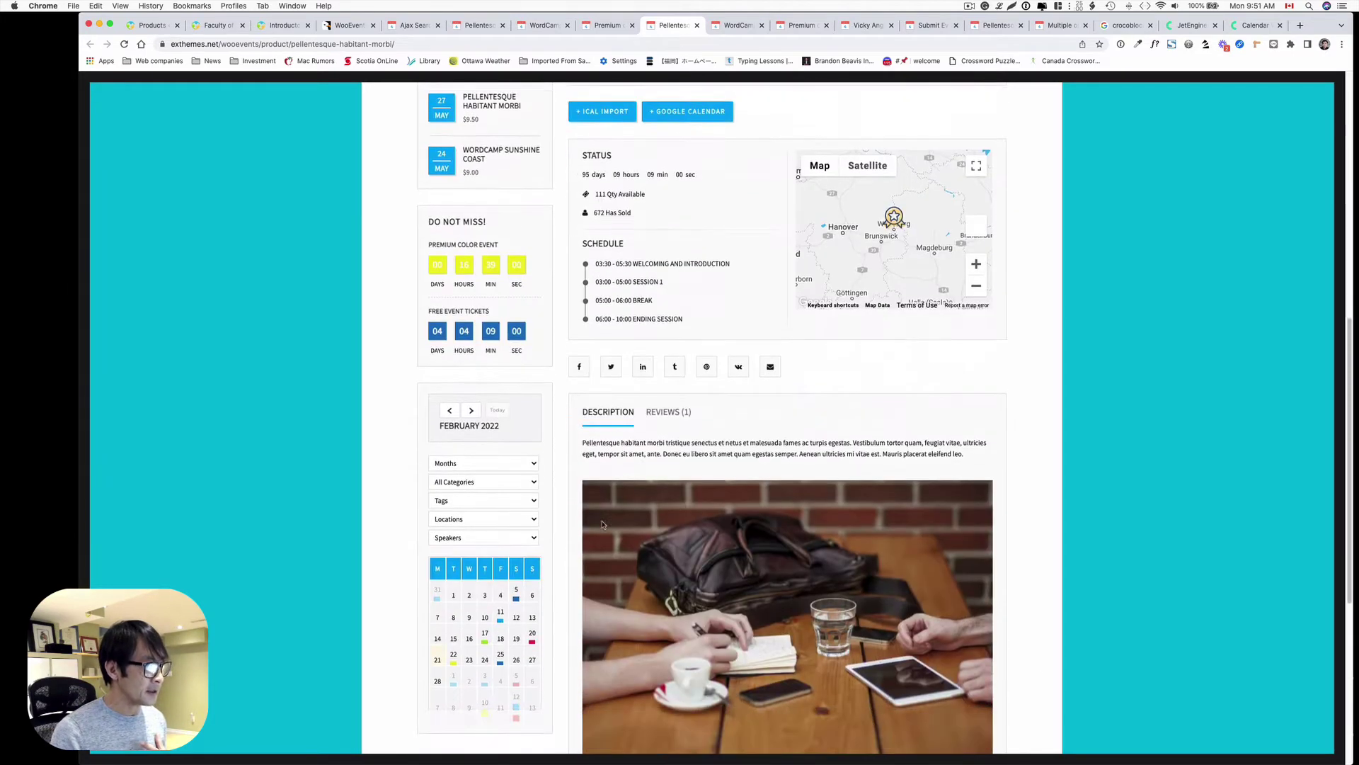
scroll(601, 524, "up", 3)
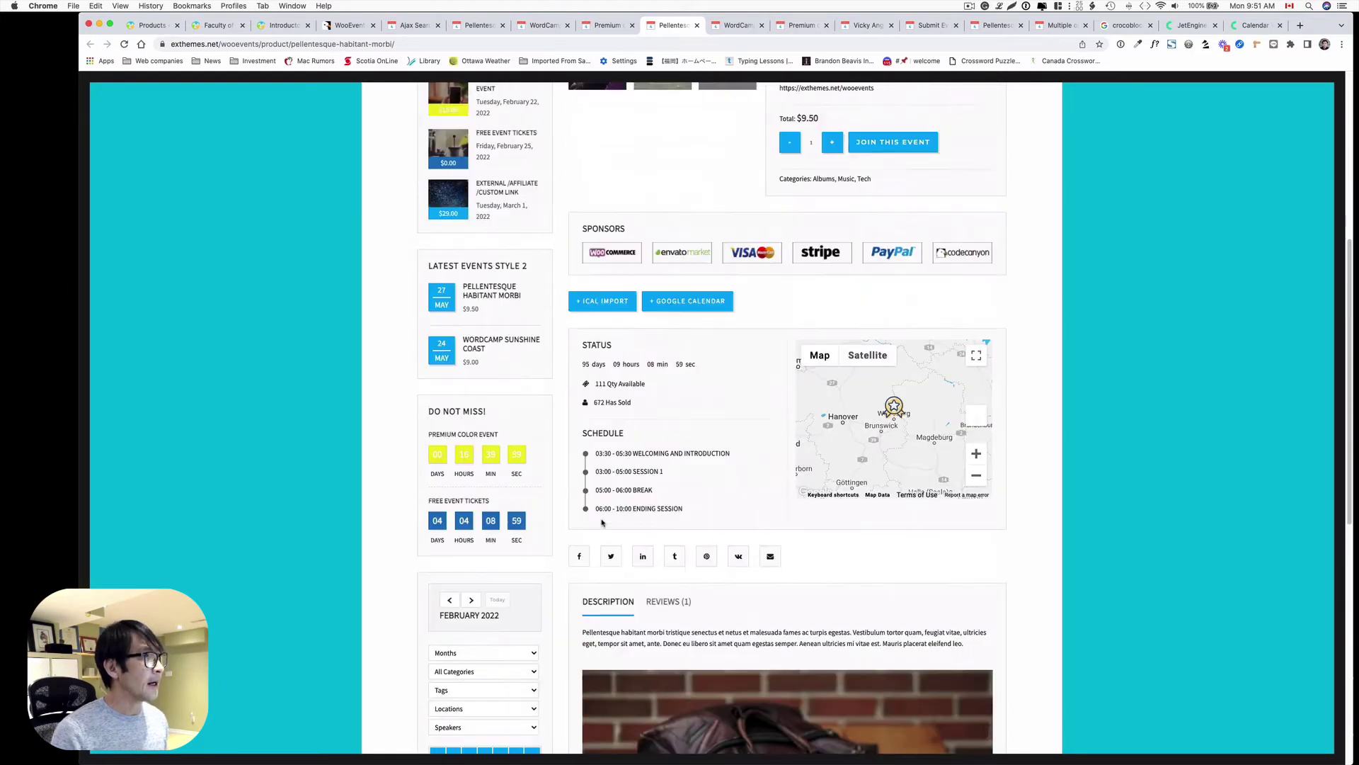
left_click(277, 31)
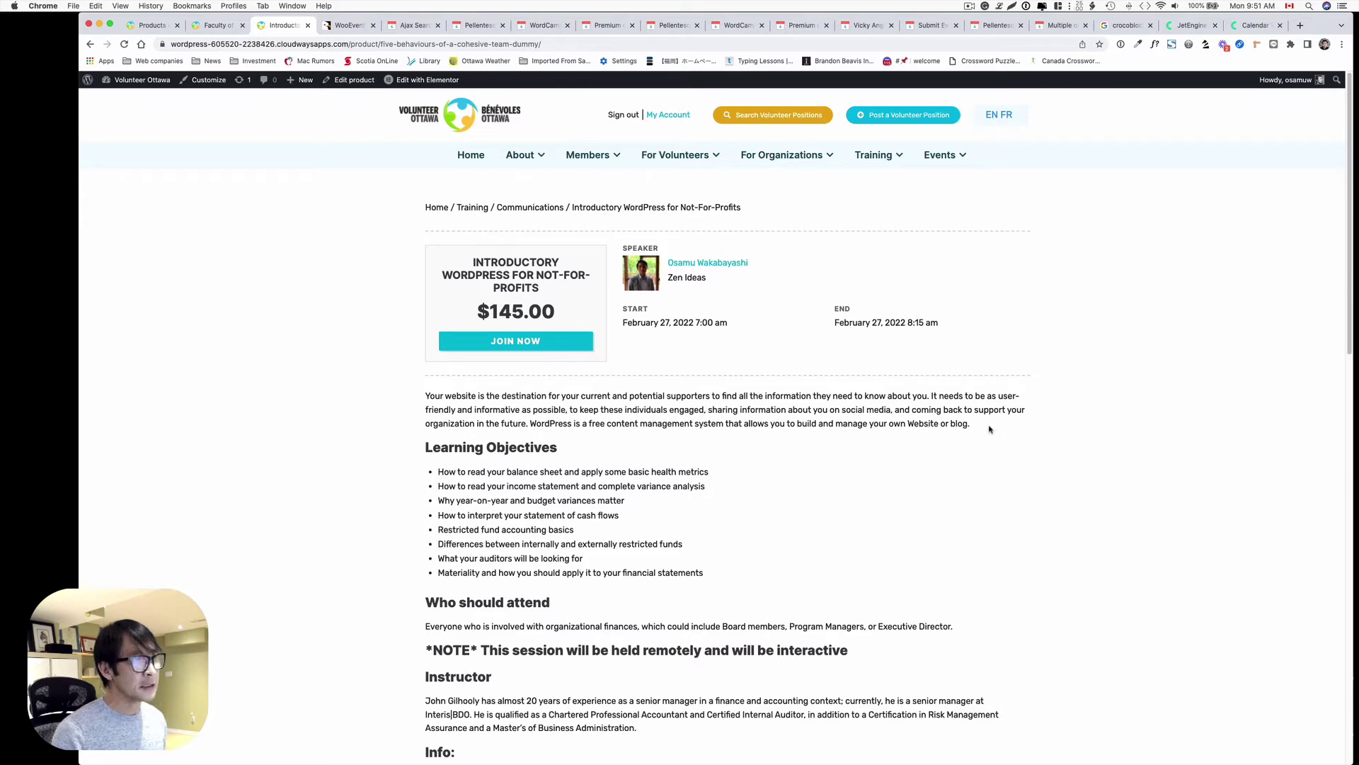
- Scroll through the Introductory WordPress event page: $145.00, February 27 7:00–8:15 am, learning objectives
scroll(980, 435, "down", 2)
scroll(976, 436, "up", 2)
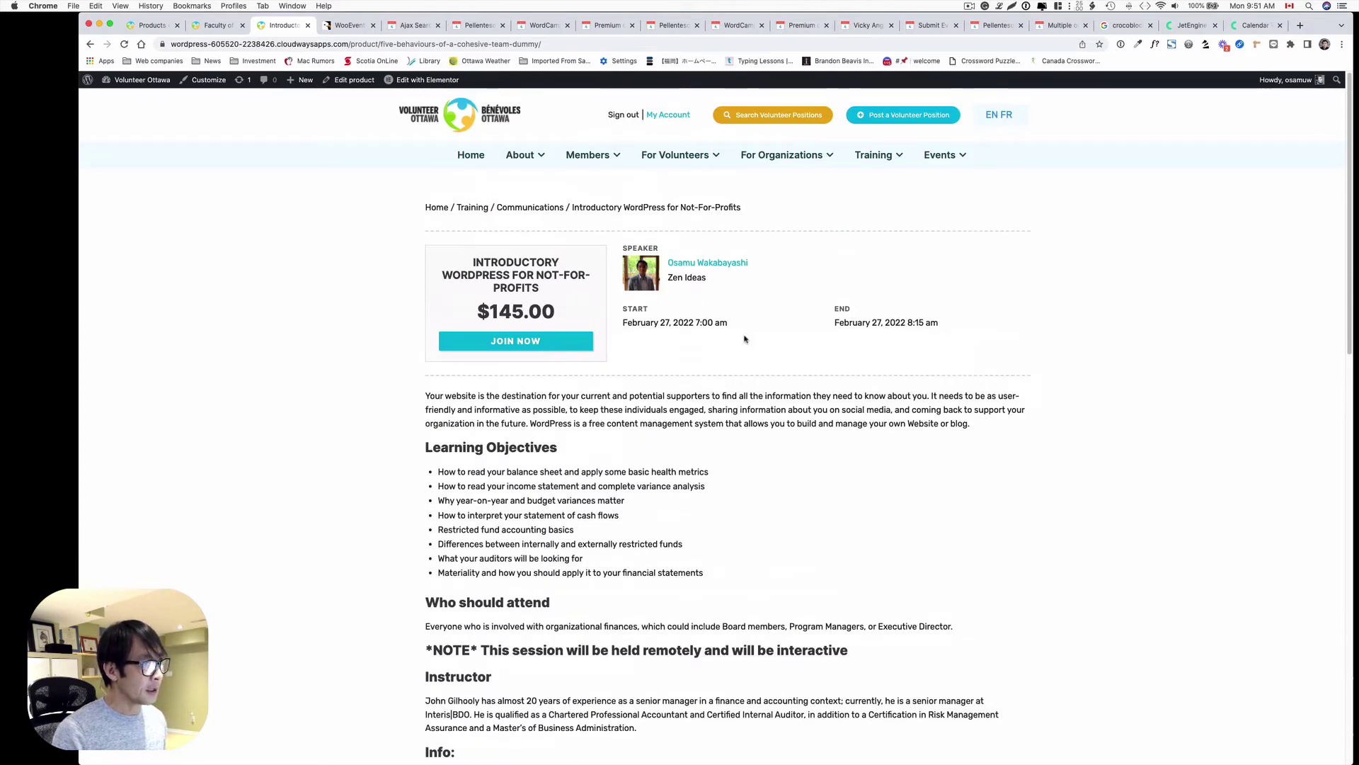
scroll(685, 484, "down", 1)
scroll(688, 485, "down", 10)
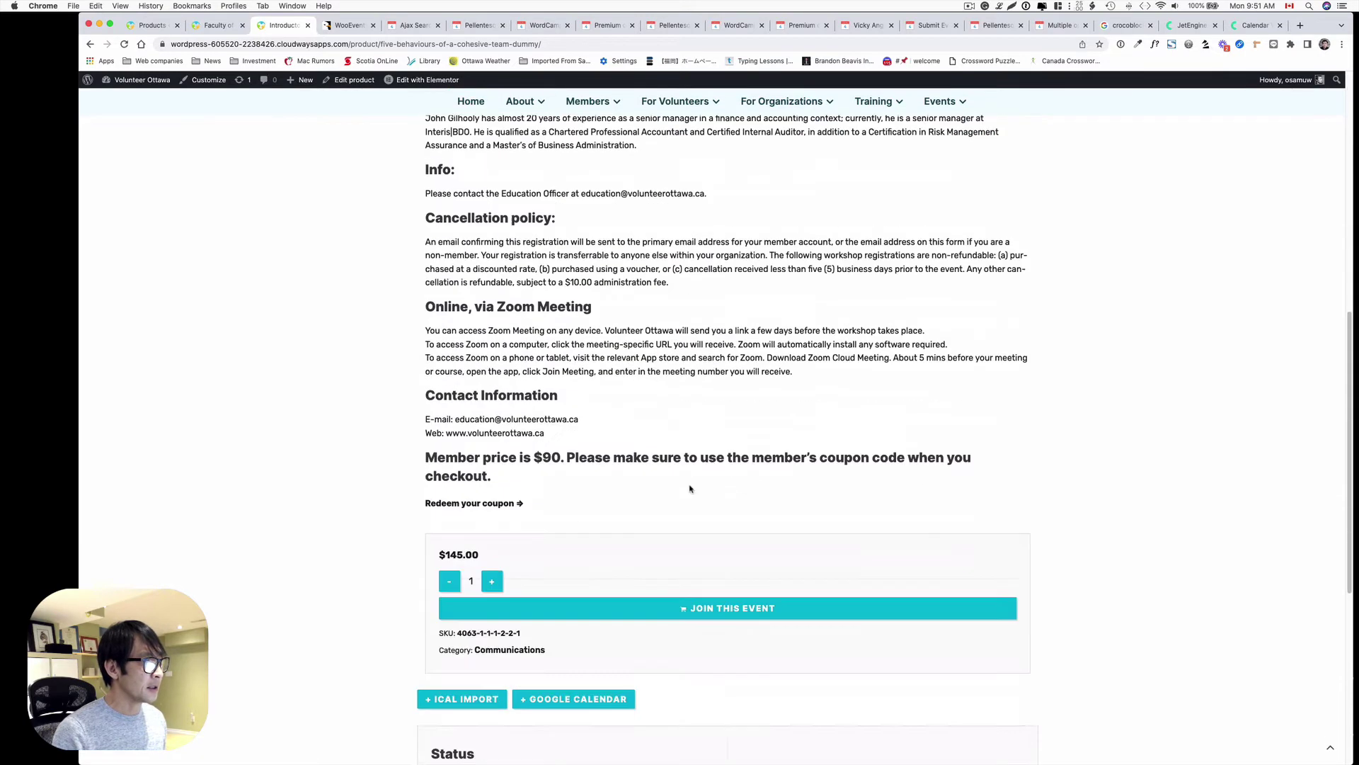
scroll(585, 612, "down", 1)
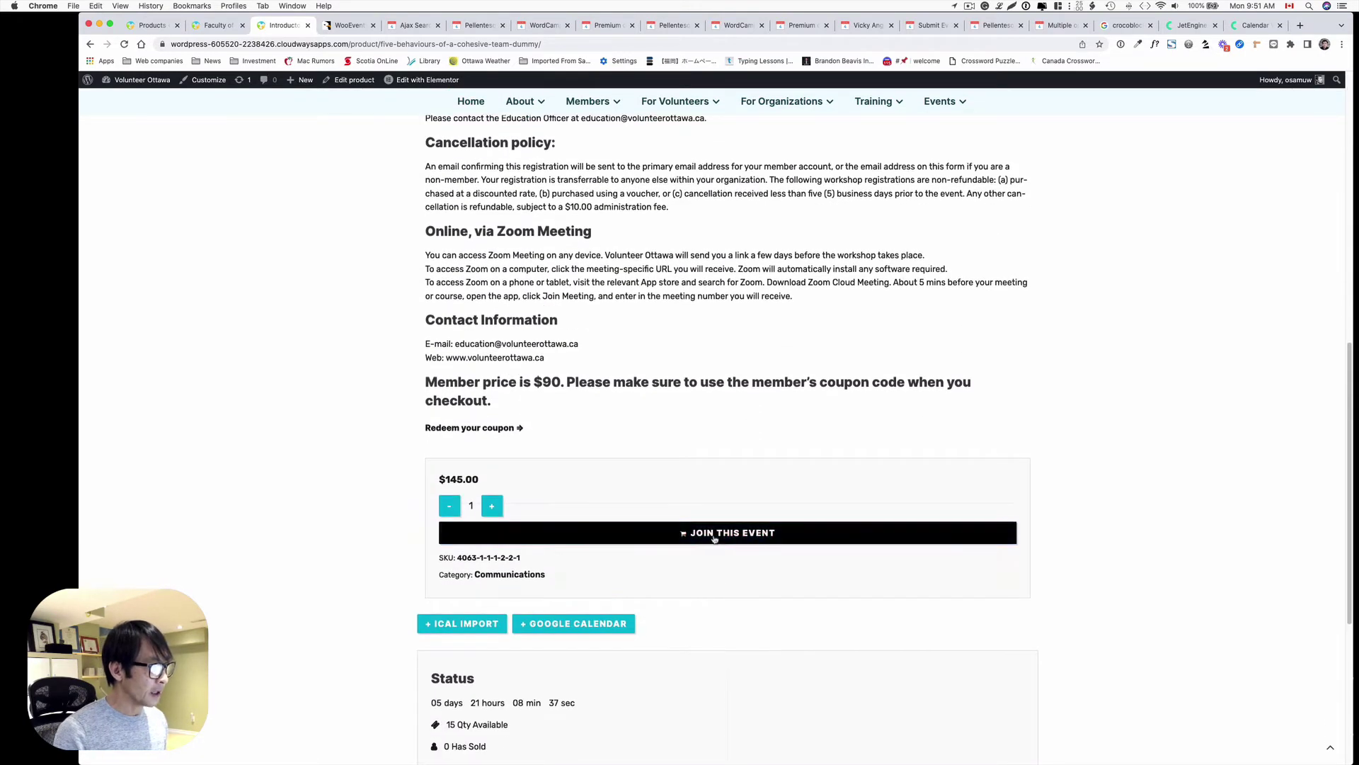
scroll(771, 550, "down", 2)
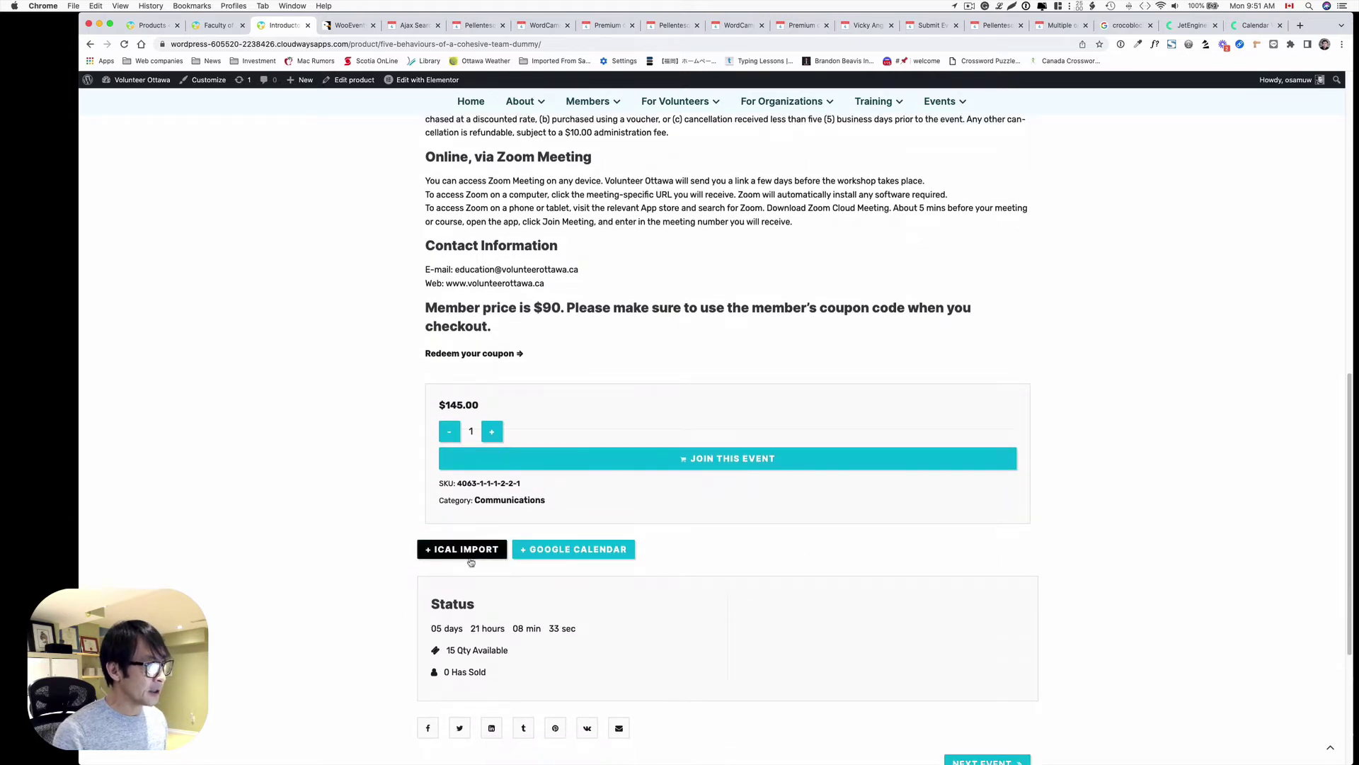
scroll(644, 554, "down", 1)
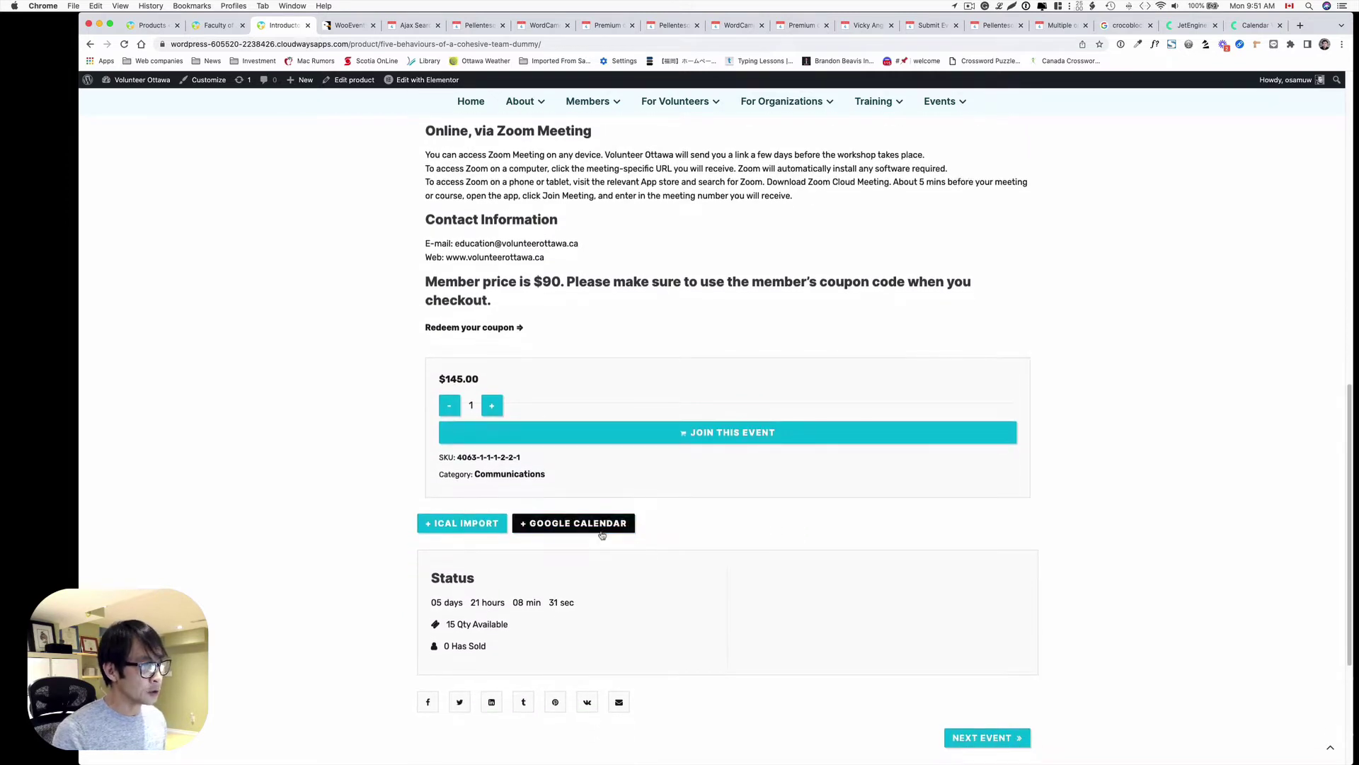
scroll(616, 528, "down", 1)
scroll(680, 495, "down", 1)
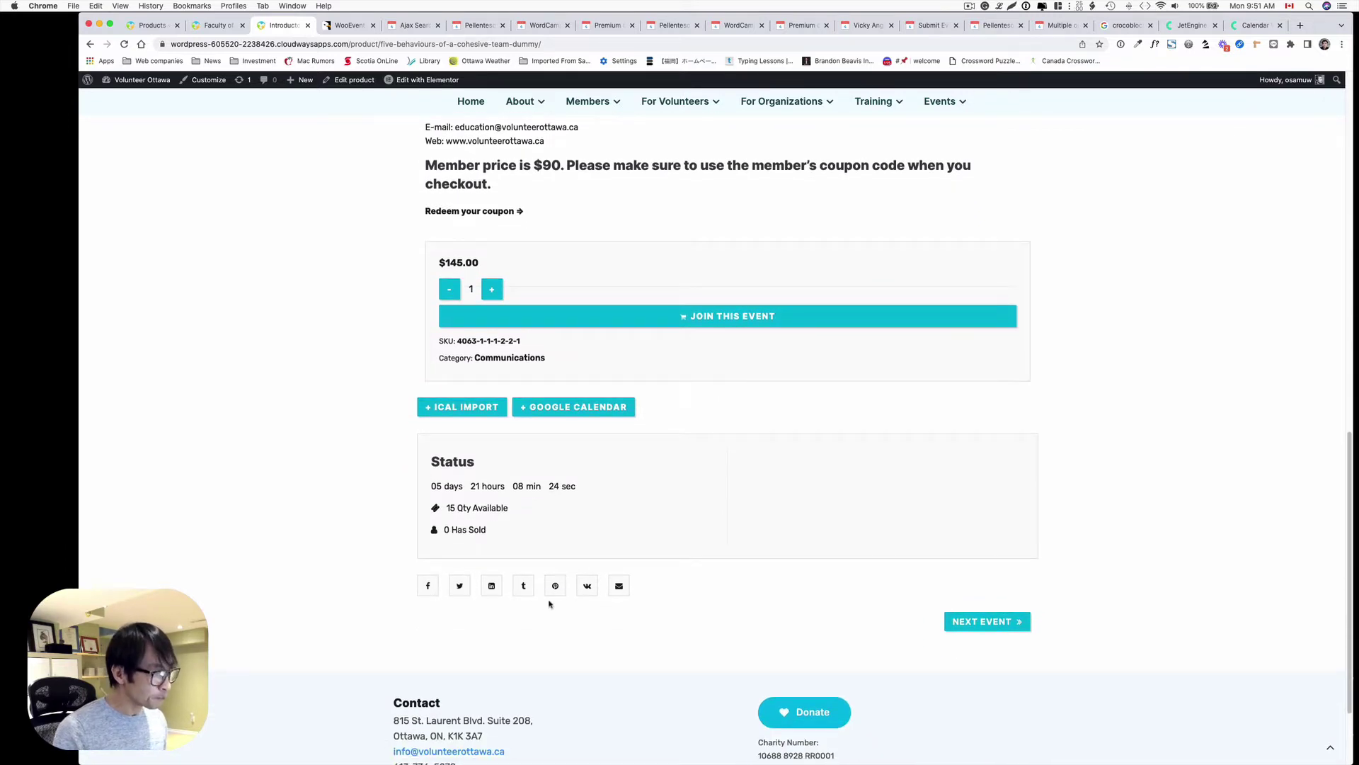
scroll(549, 603, "up", 15)
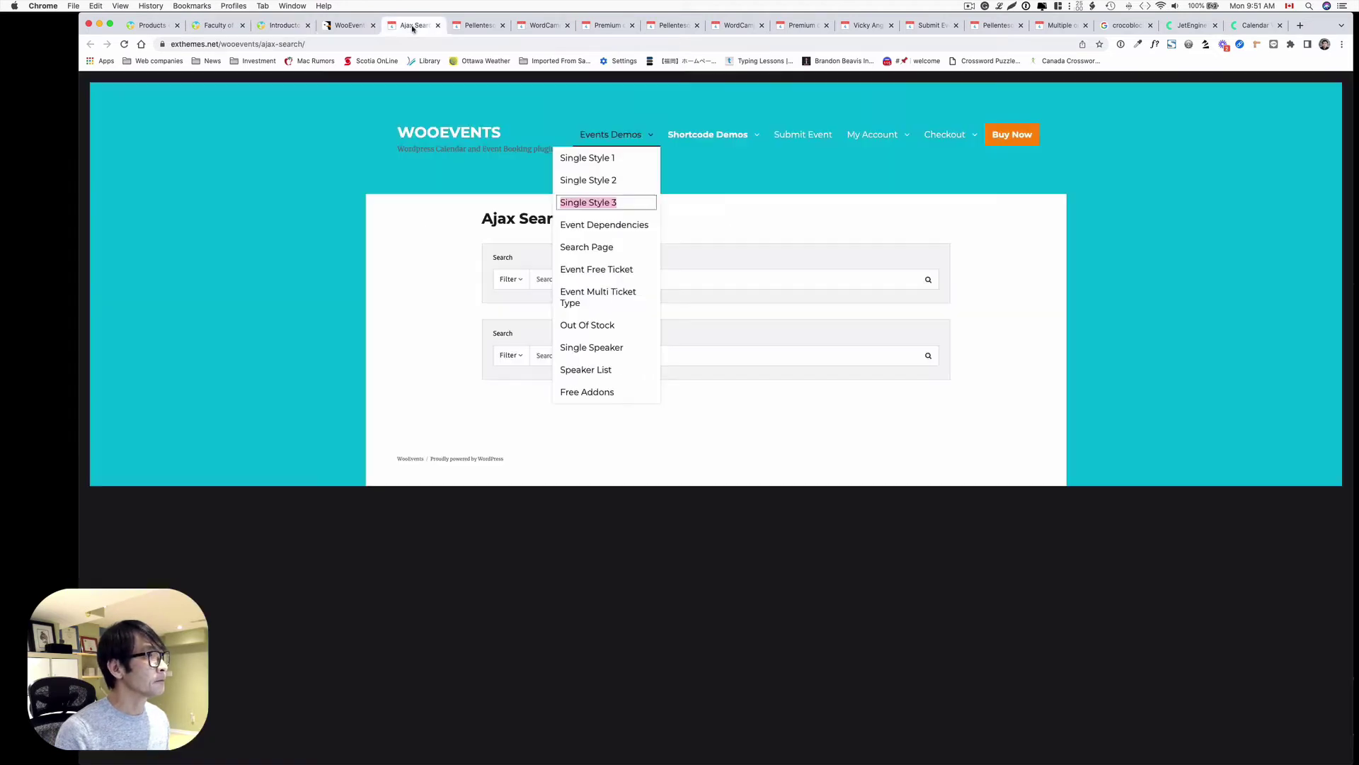
- View the Pellentesque, WordCamp London and Premium color event demo pages in turn
left_click(416, 28)
left_click(476, 32)
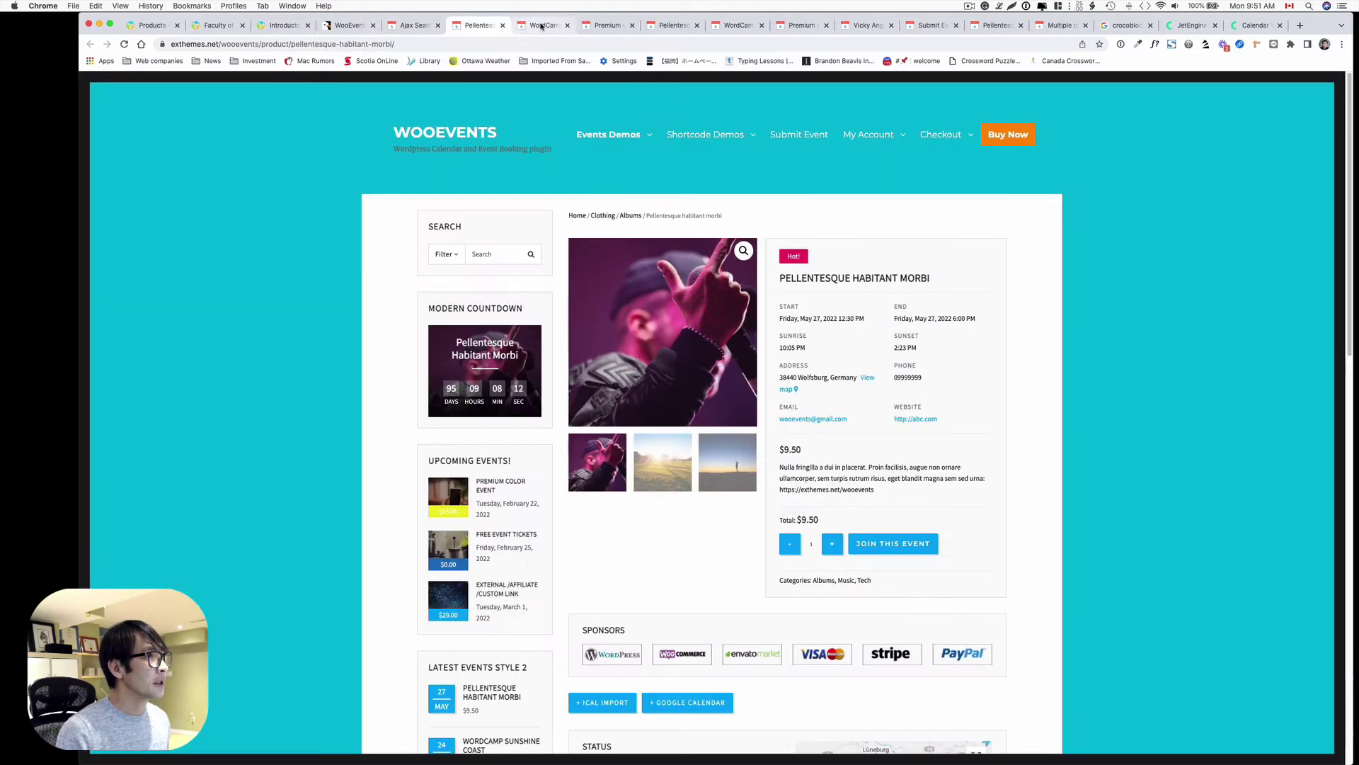
left_click(543, 26)
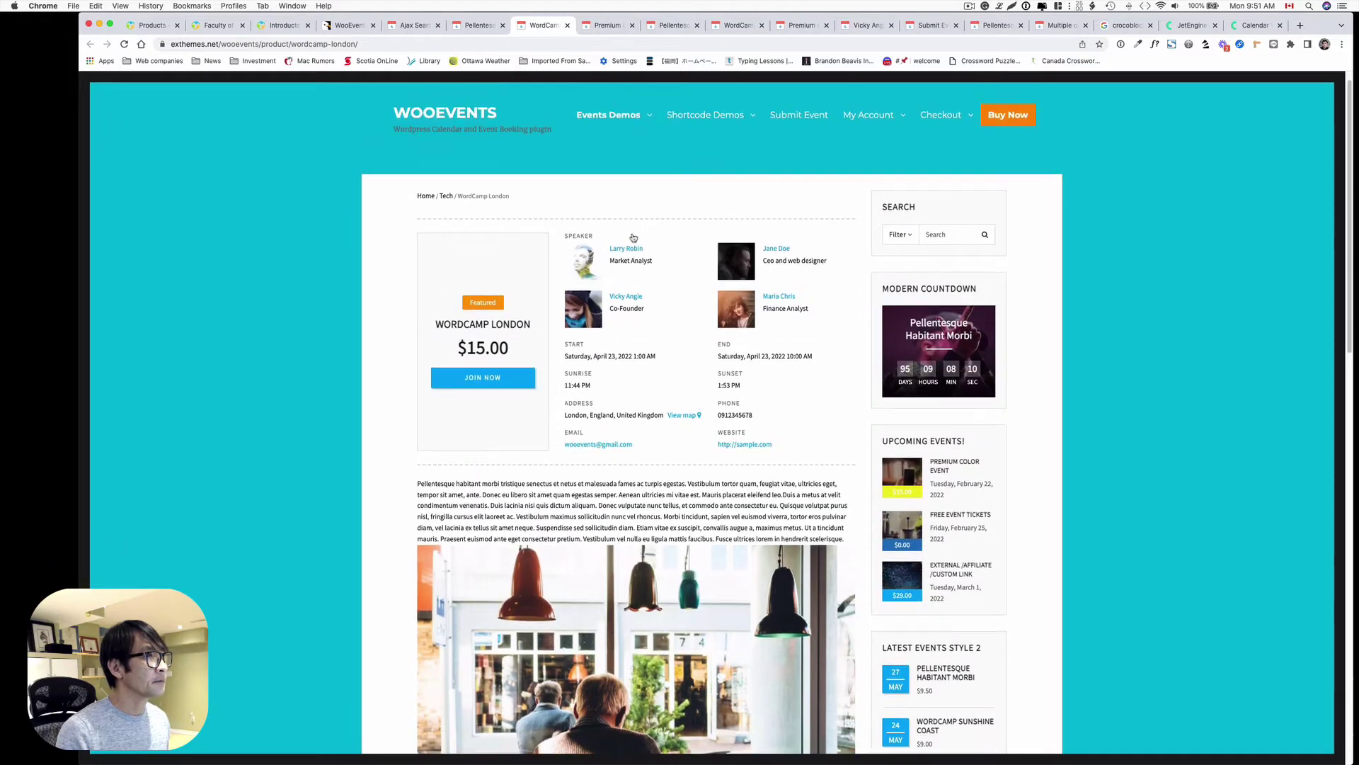
left_click(599, 27)
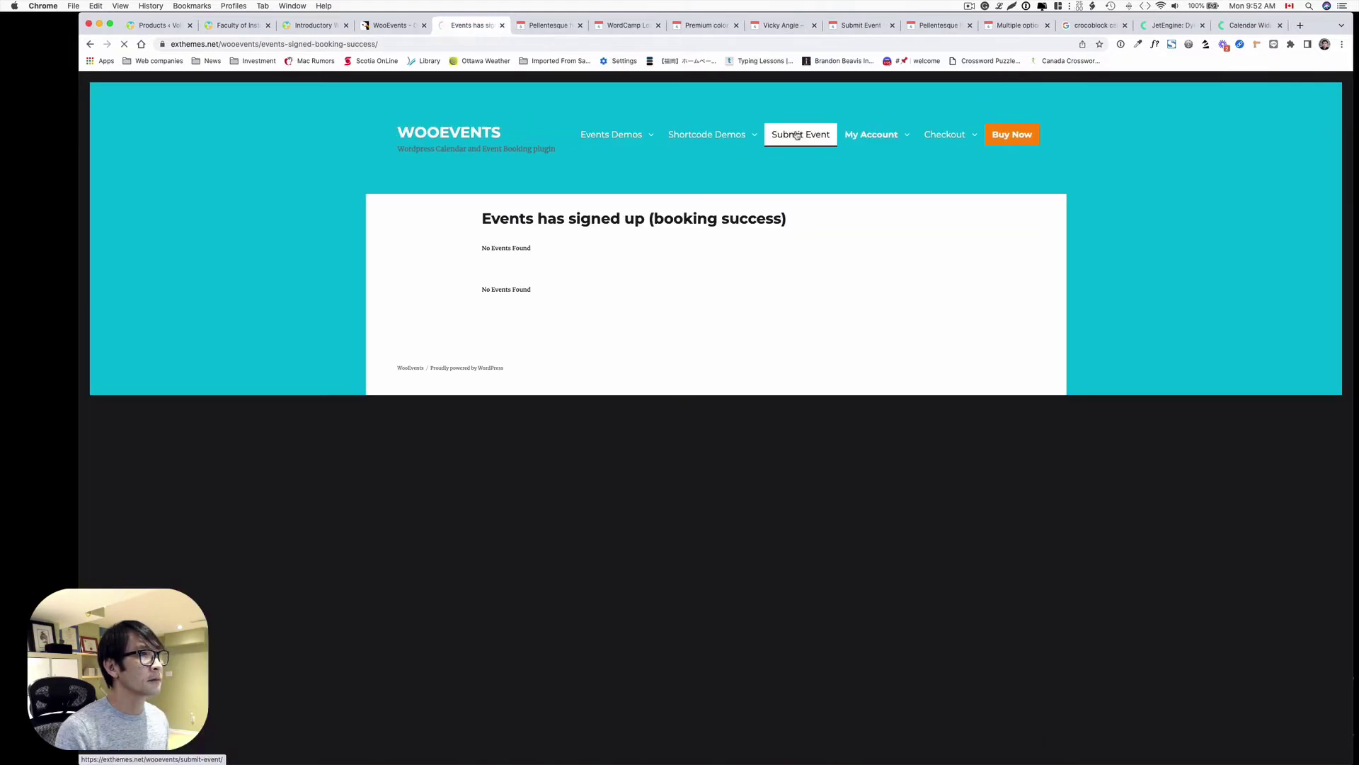
- Bring up the demo's Submit Event form and scroll through its fields
left_click(798, 134)
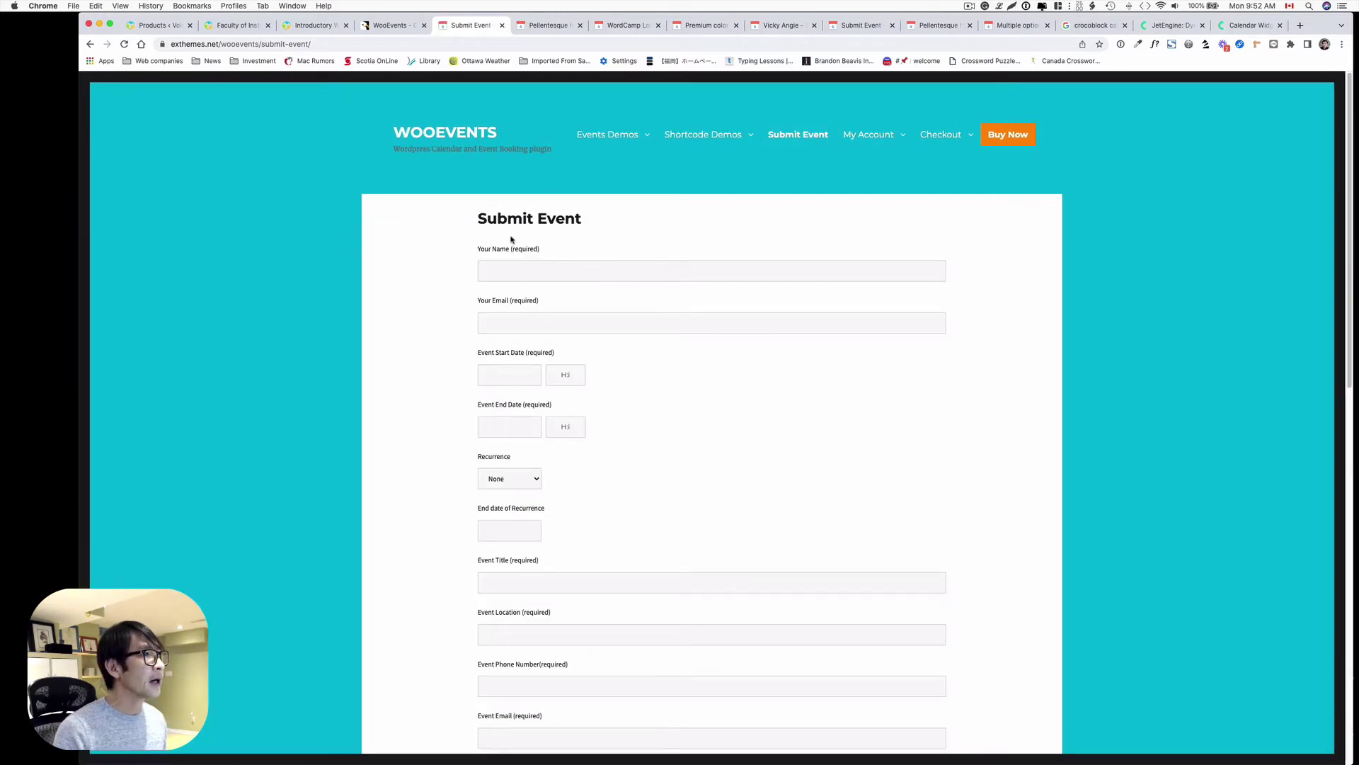
scroll(583, 318, "down", 5)
scroll(584, 318, "down", 2)
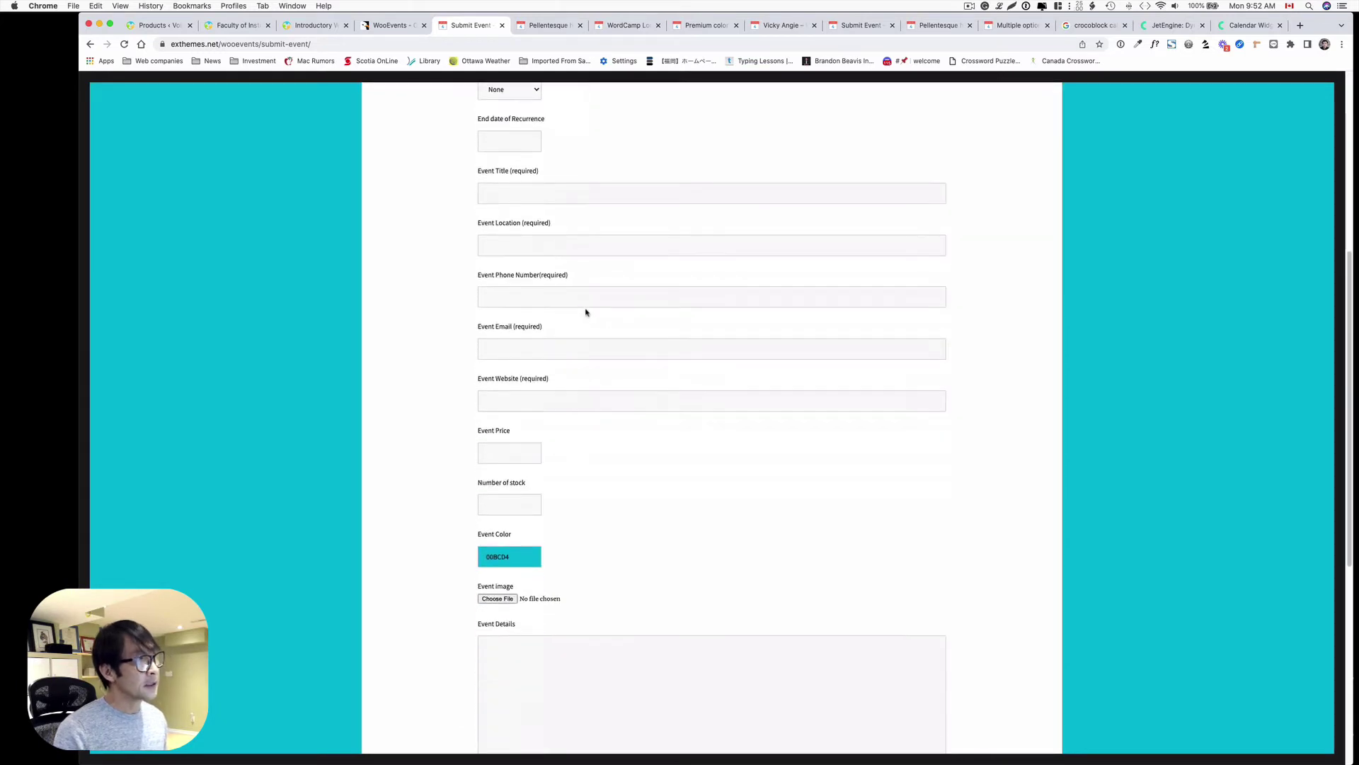
scroll(621, 380, "up", 6)
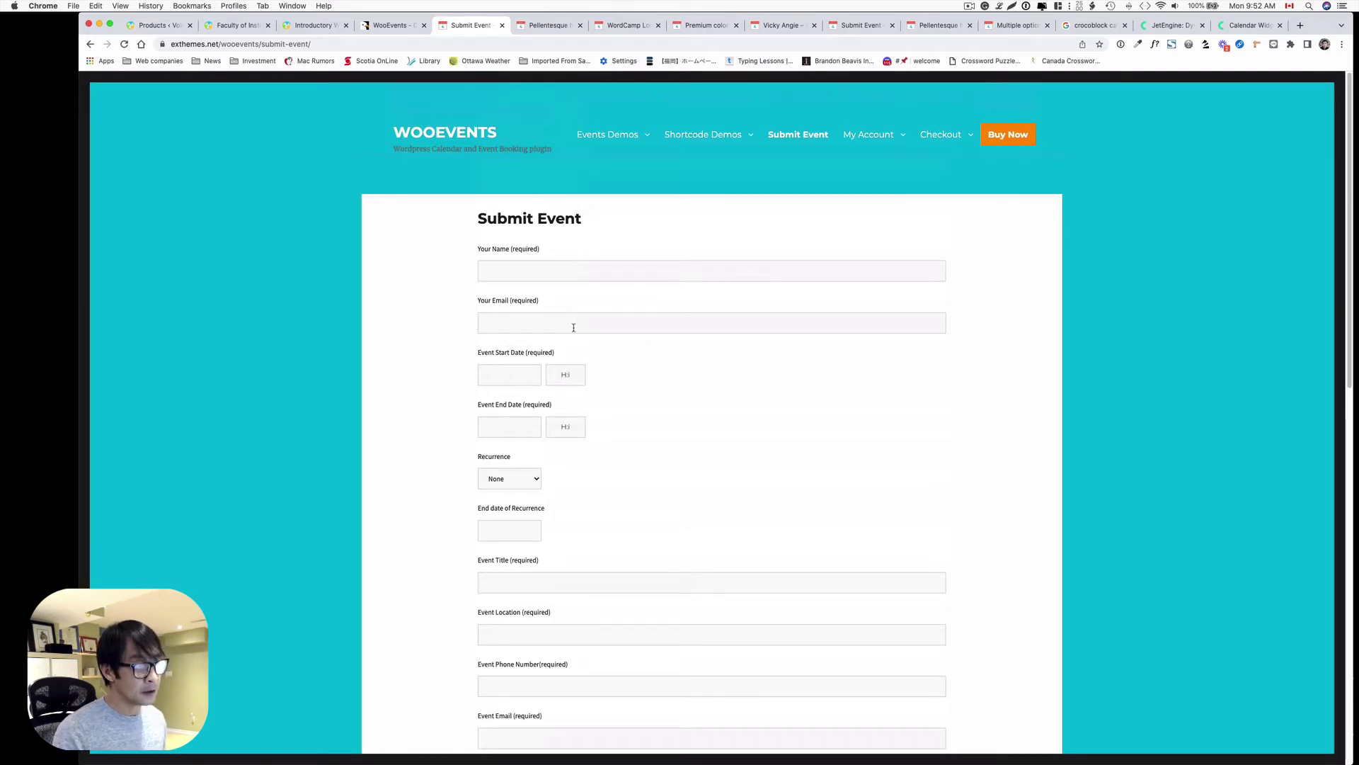
scroll(570, 349, "down", 7)
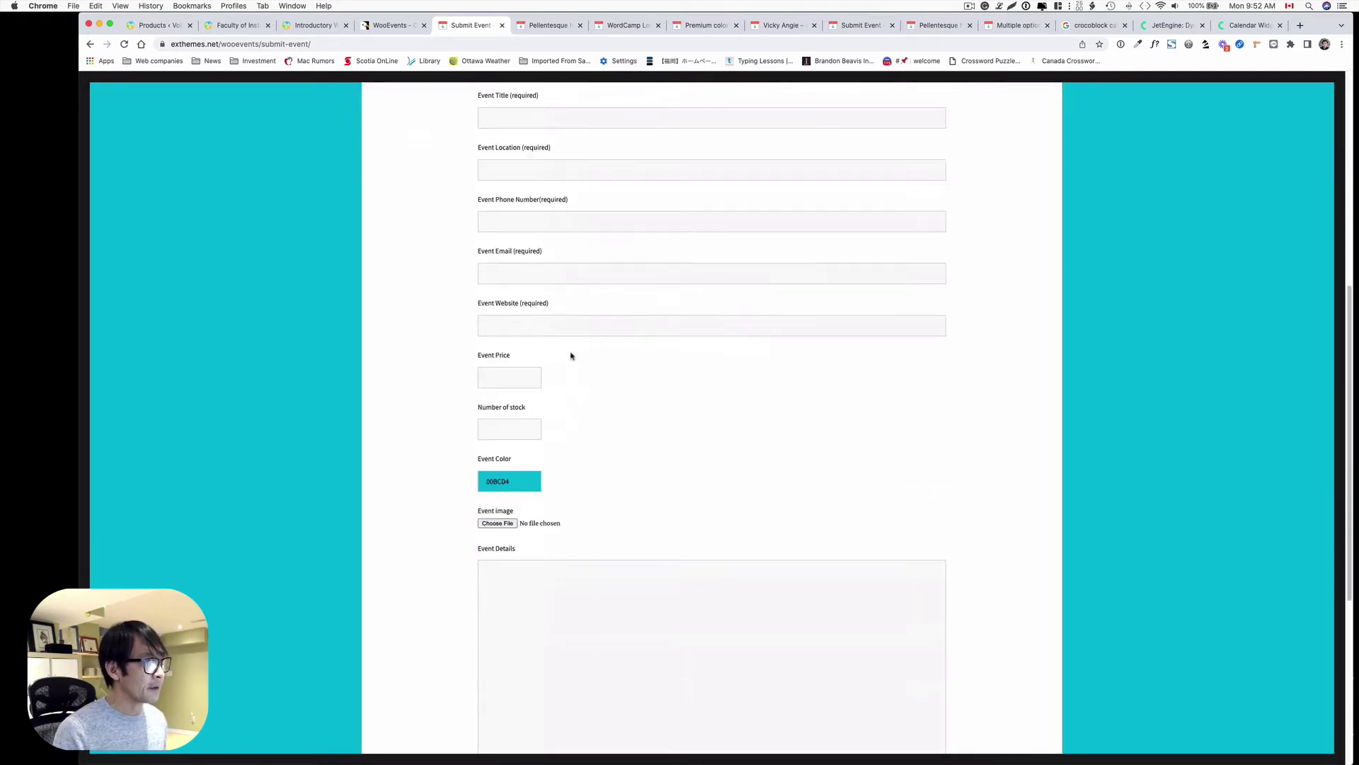
scroll(571, 355, "down", 1)
scroll(572, 354, "up", 10)
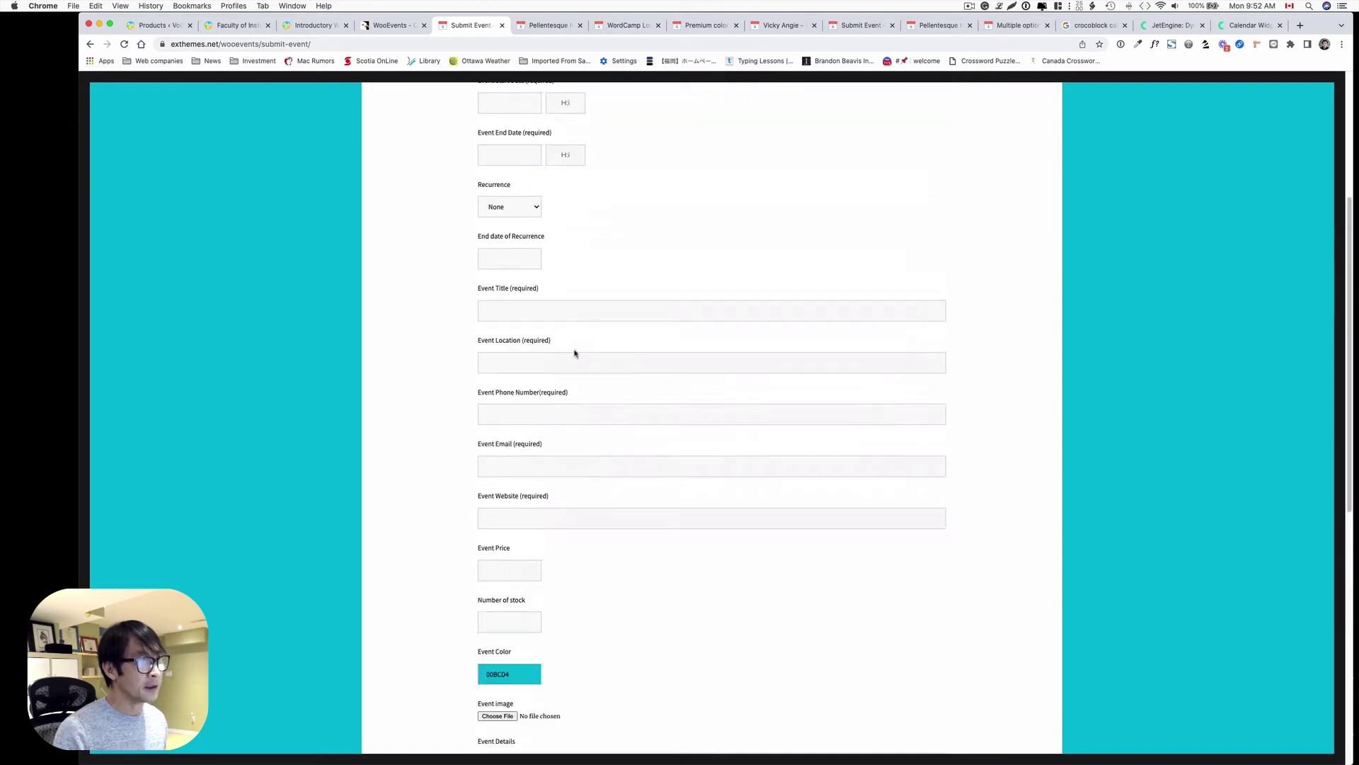
- Back in WordPress admin, list all products and edit Introductory WordPress for Not-For-Profits
key("super+1")
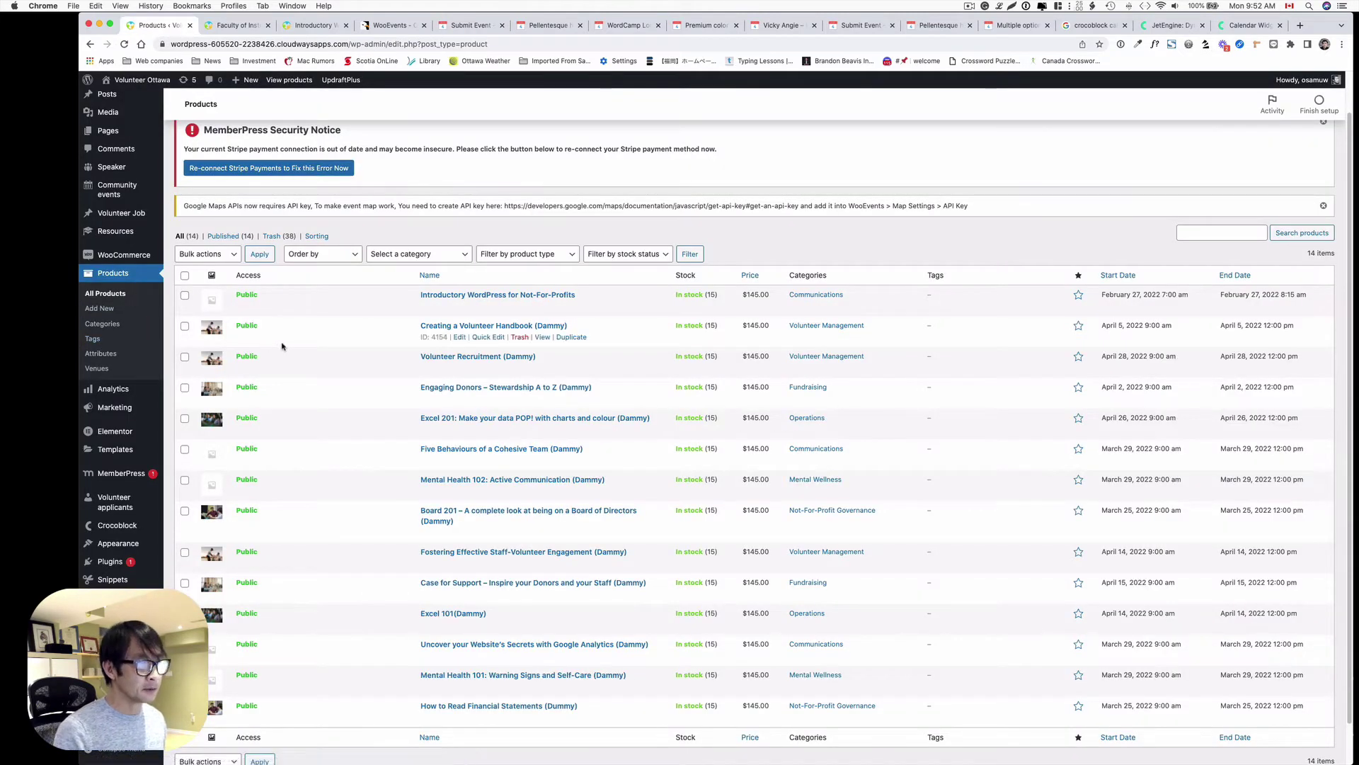
left_click(122, 276)
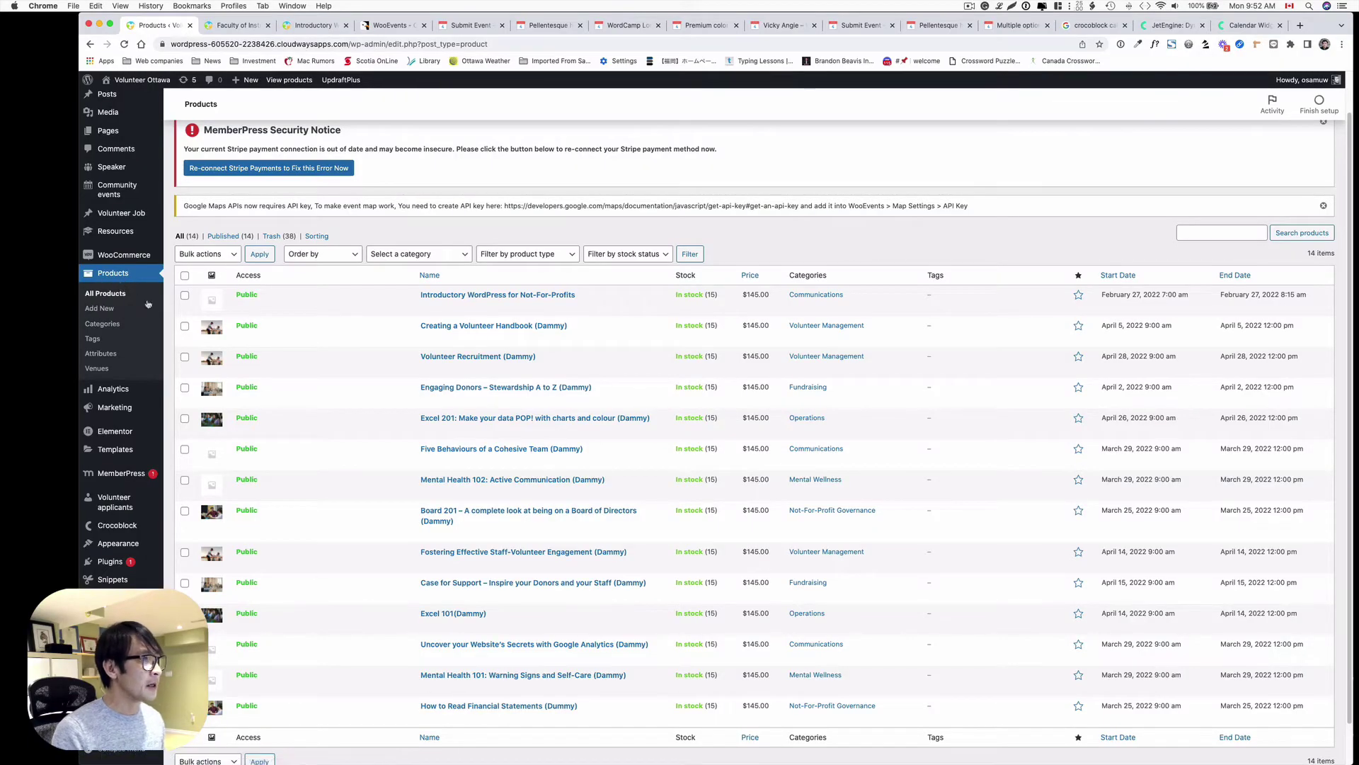
scroll(363, 392, "down", 1)
scroll(363, 391, "down", 2)
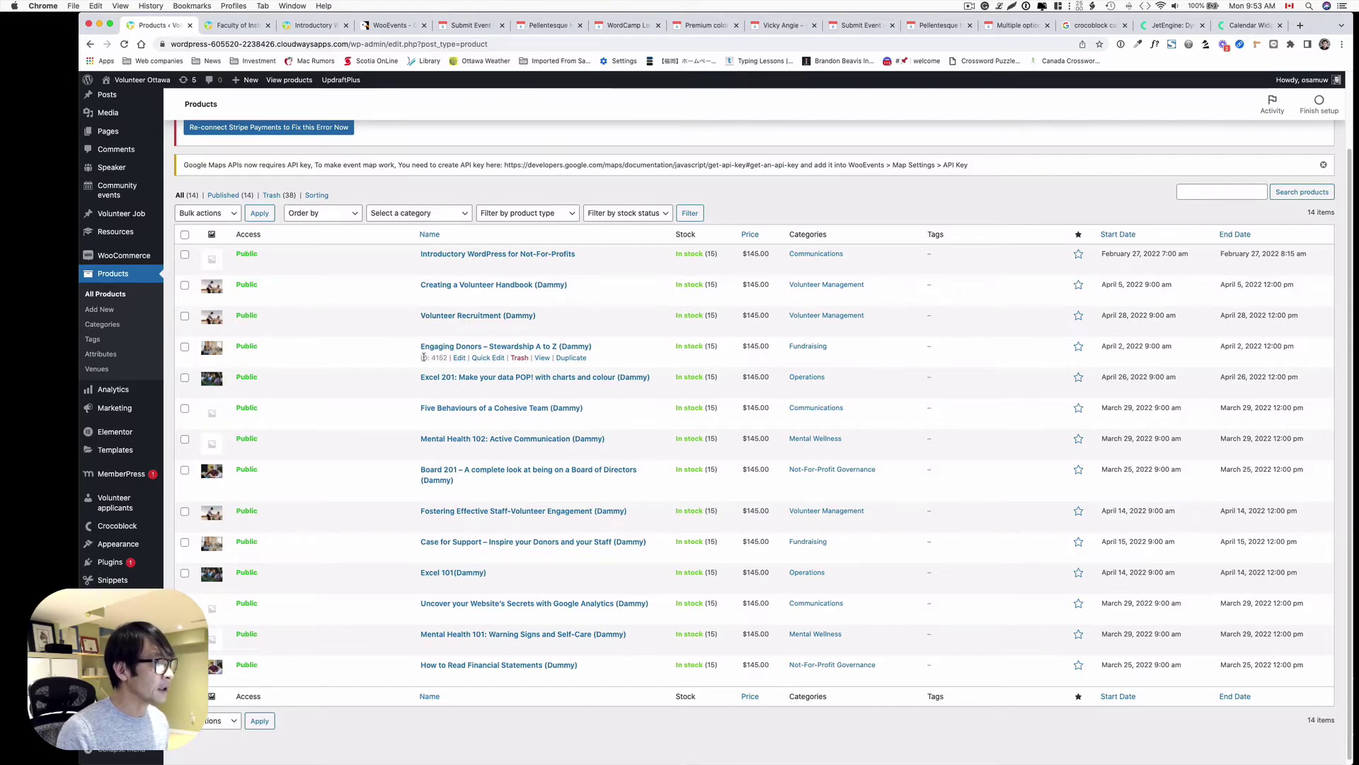
left_click(459, 266)
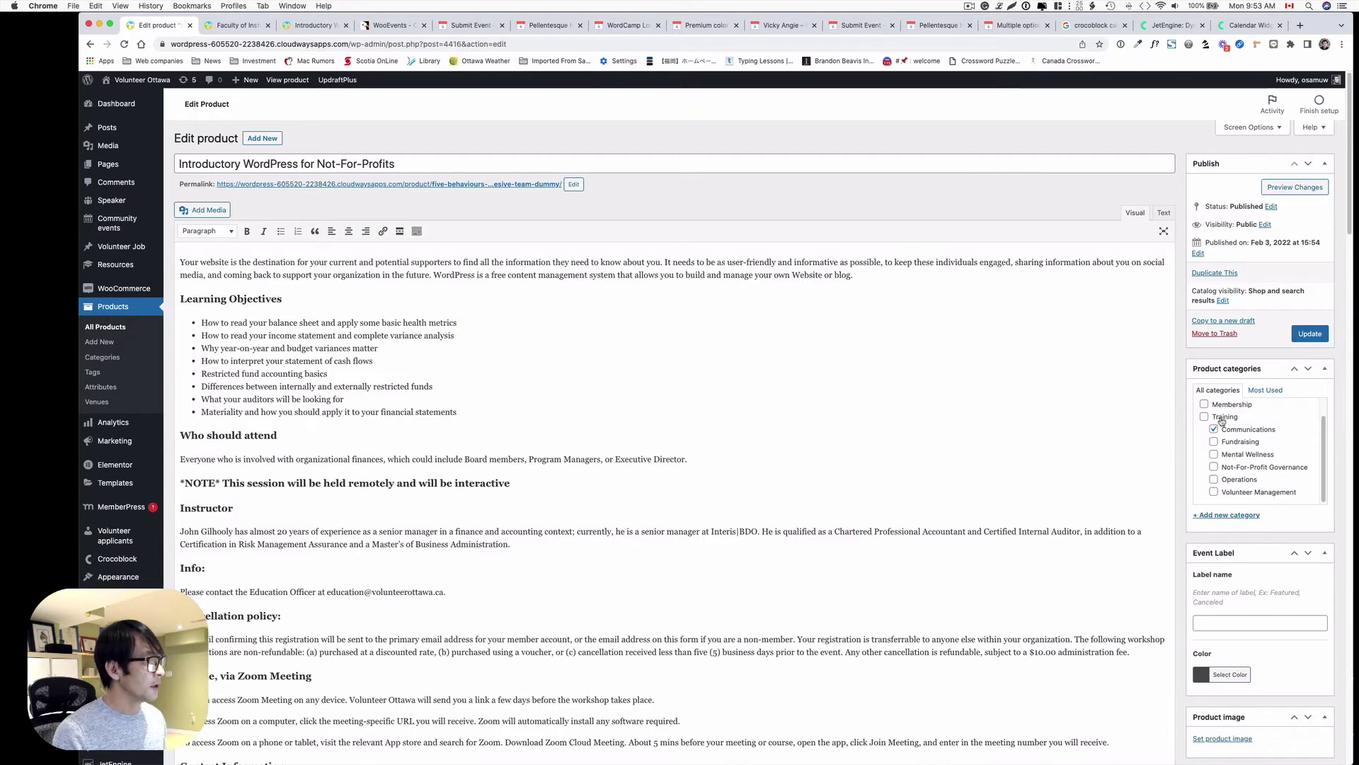
scroll(1269, 425, "down", 2)
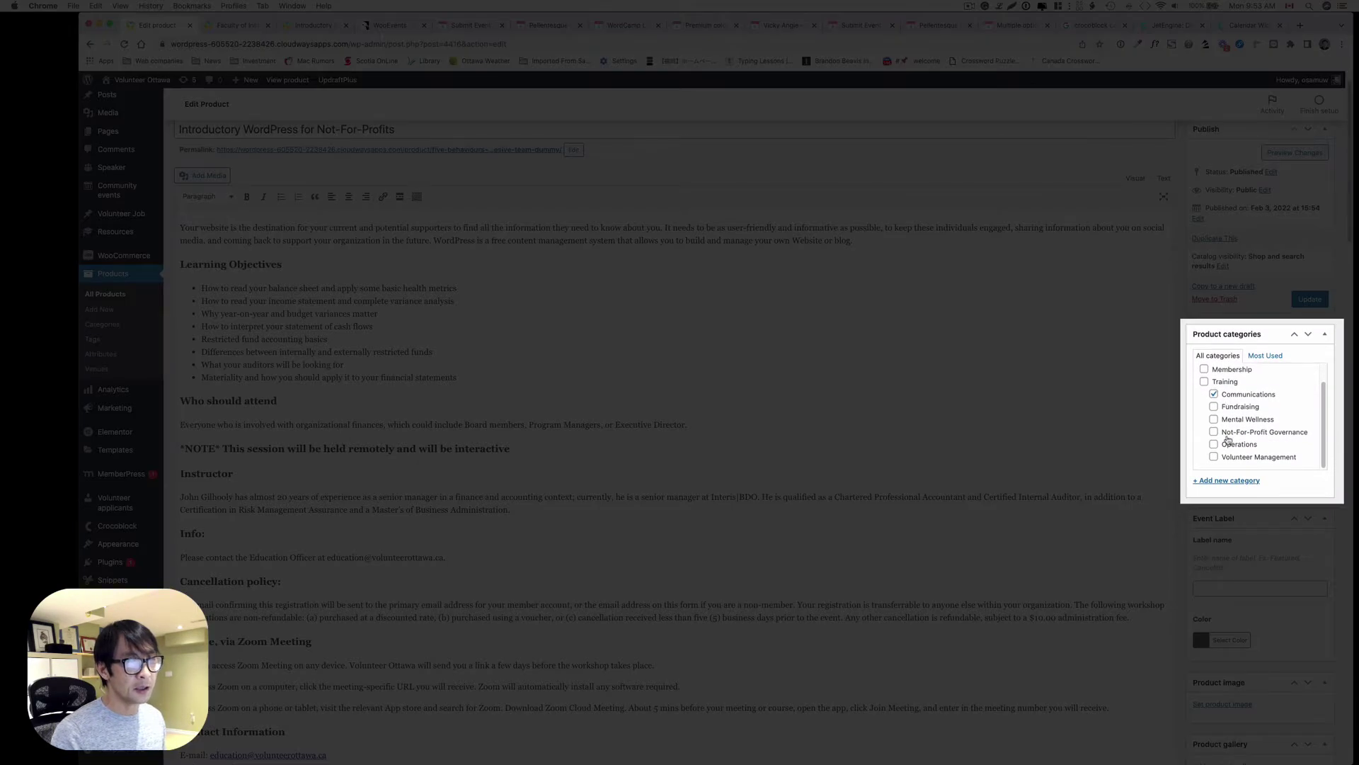
scroll(1235, 445, "down", 5)
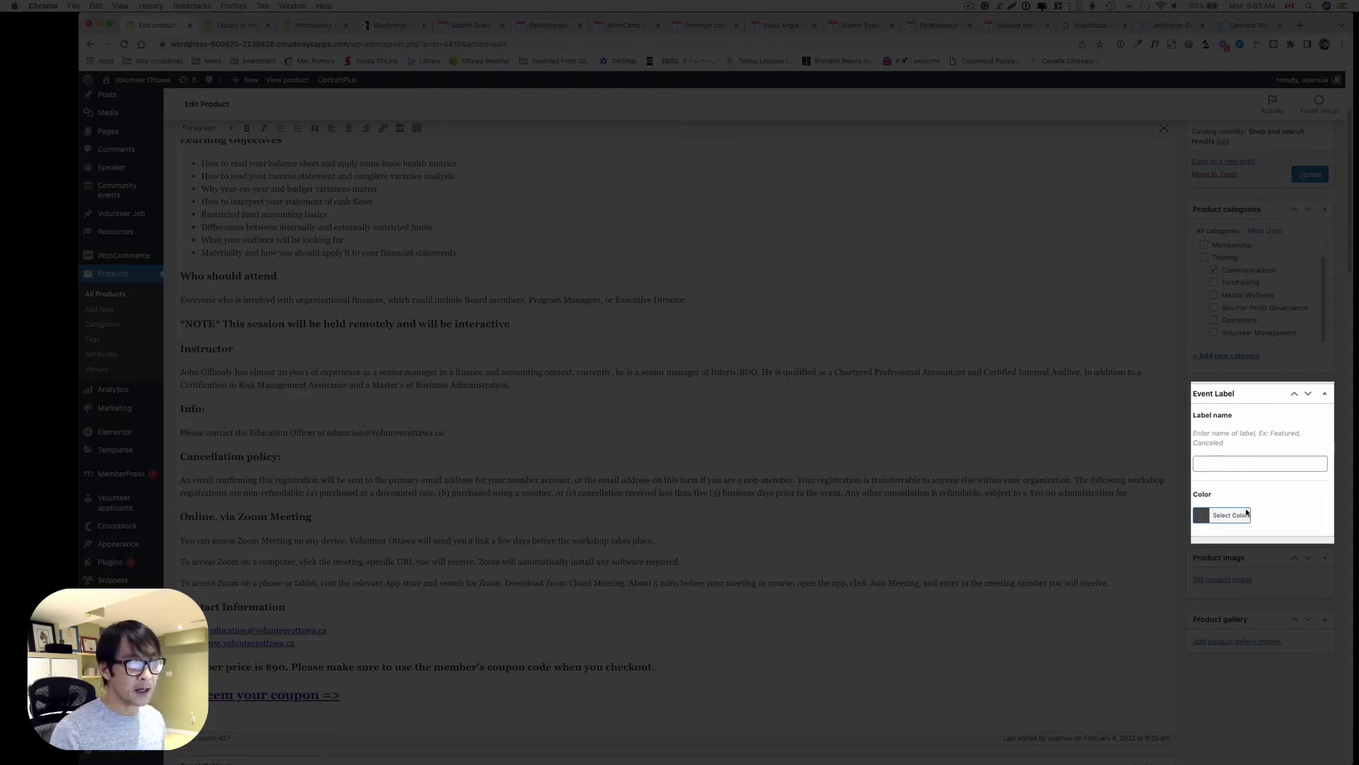
scroll(1246, 520, "down", 1)
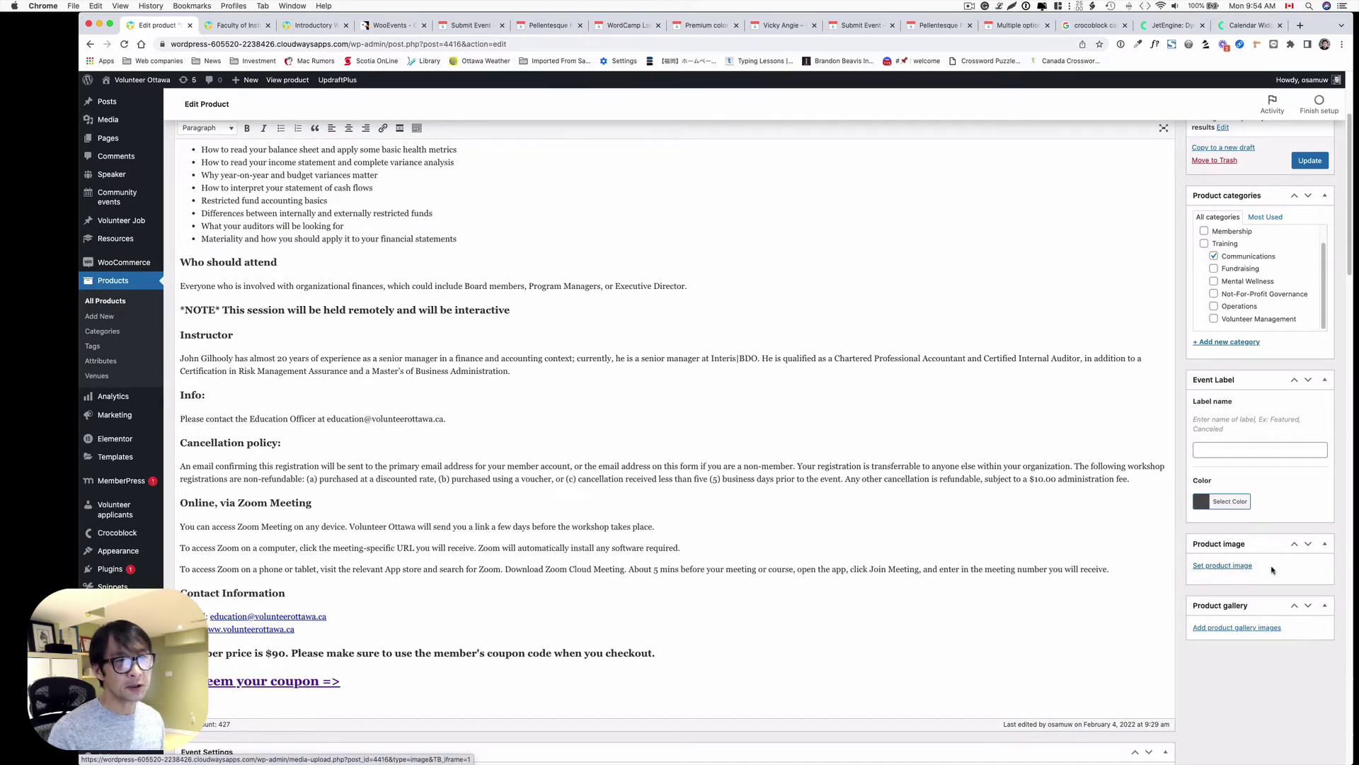
scroll(1273, 569, "down", 1)
scroll(1279, 558, "down", 1)
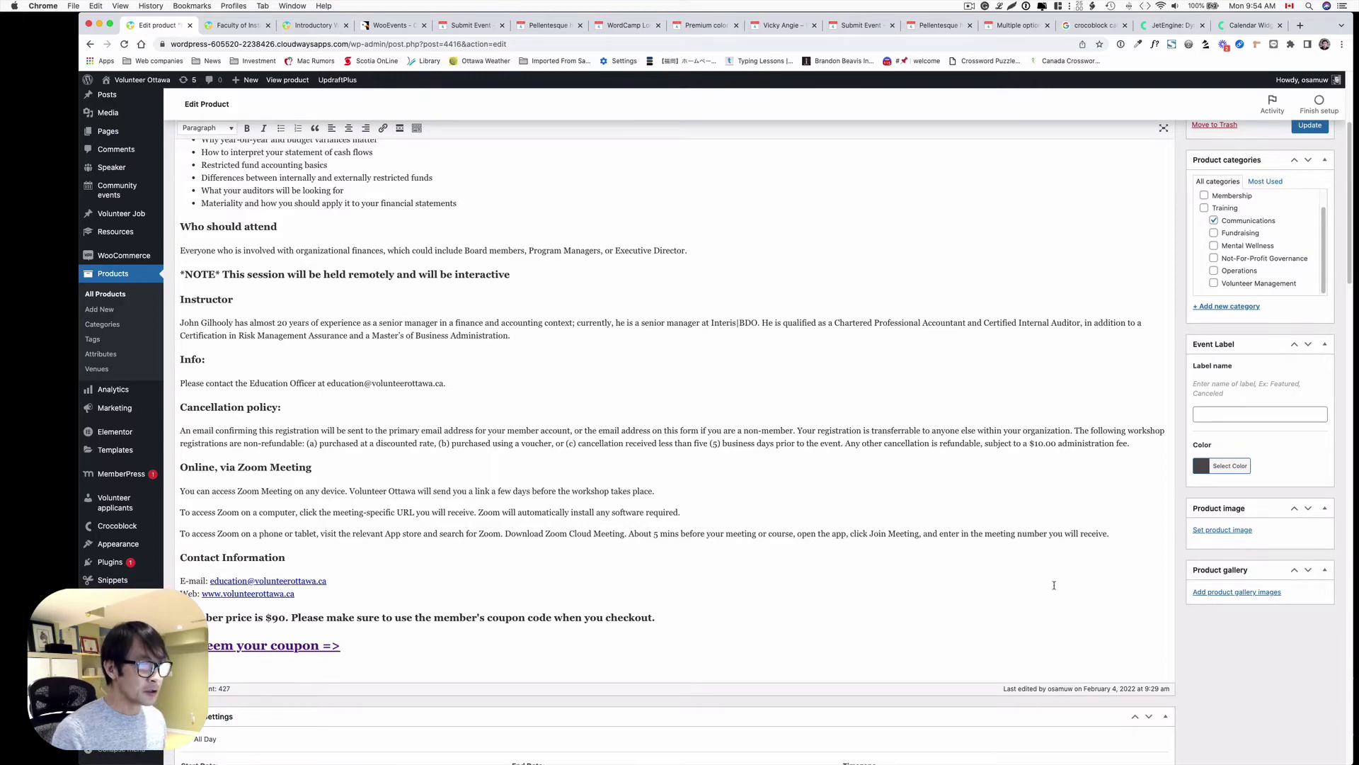
scroll(1060, 585, "down", 4)
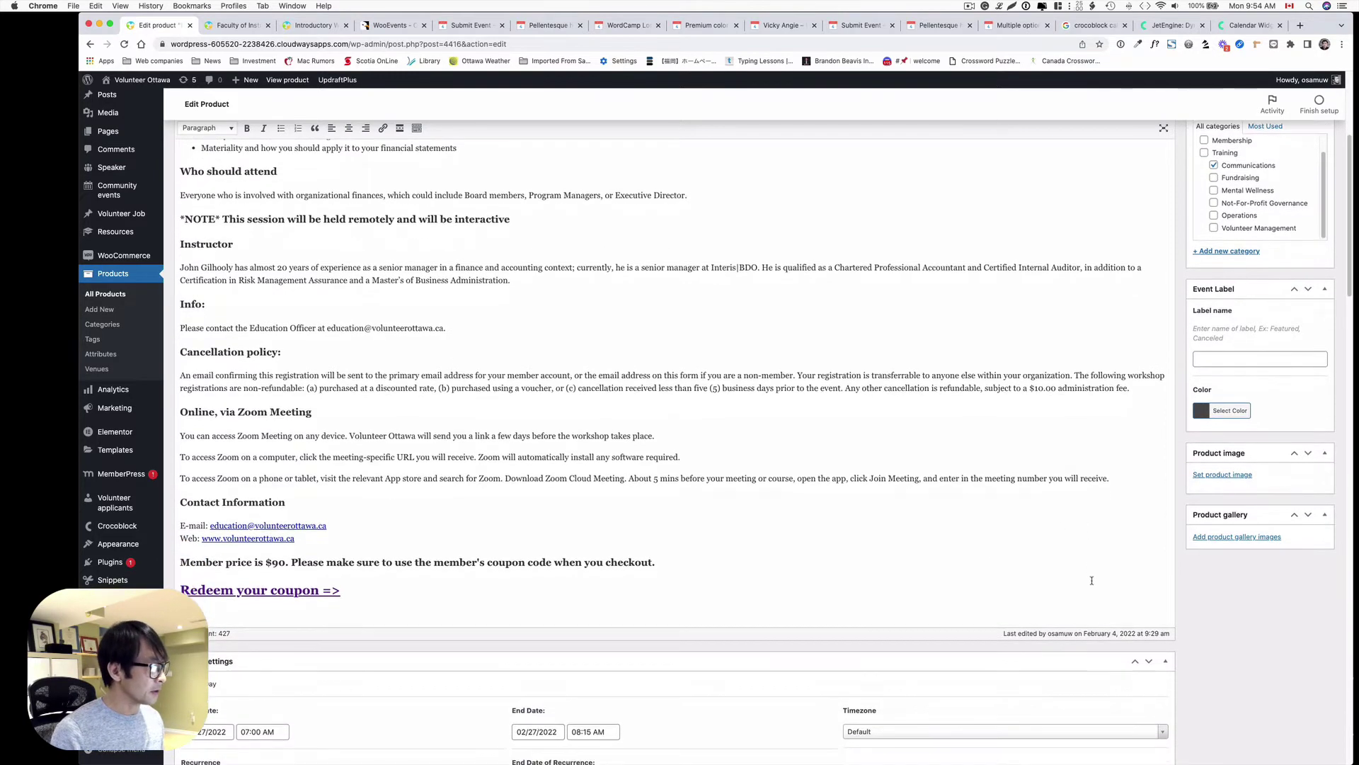
scroll(1090, 574, "down", 8)
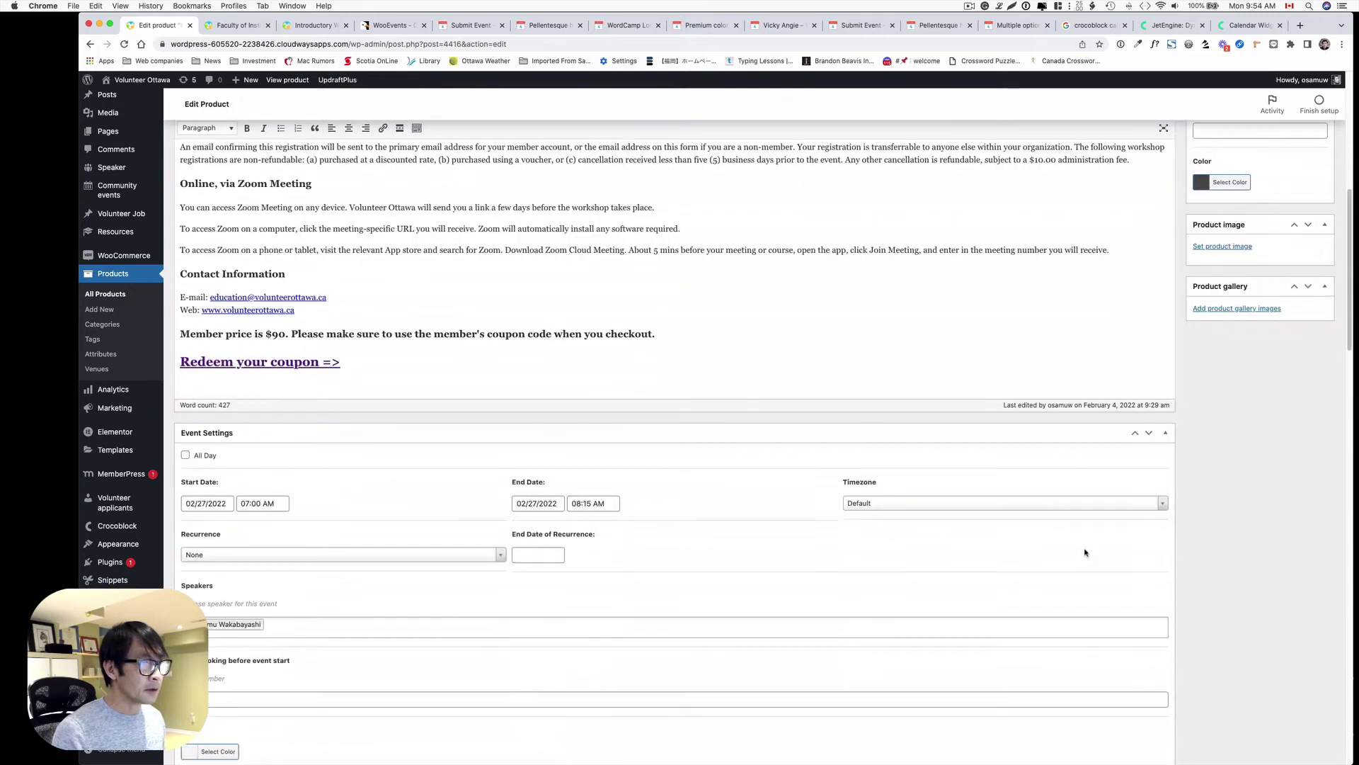
scroll(1085, 552, "down", 3)
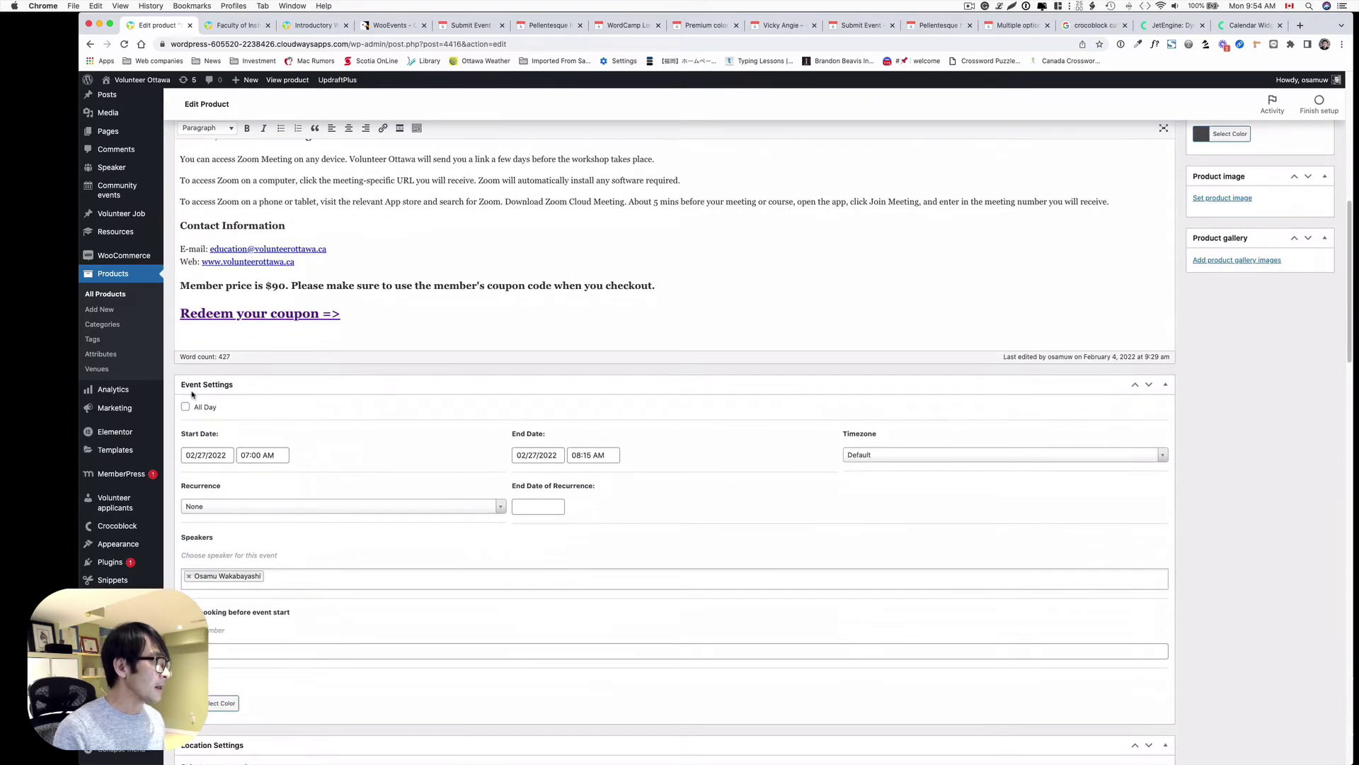
scroll(259, 387, "down", 1)
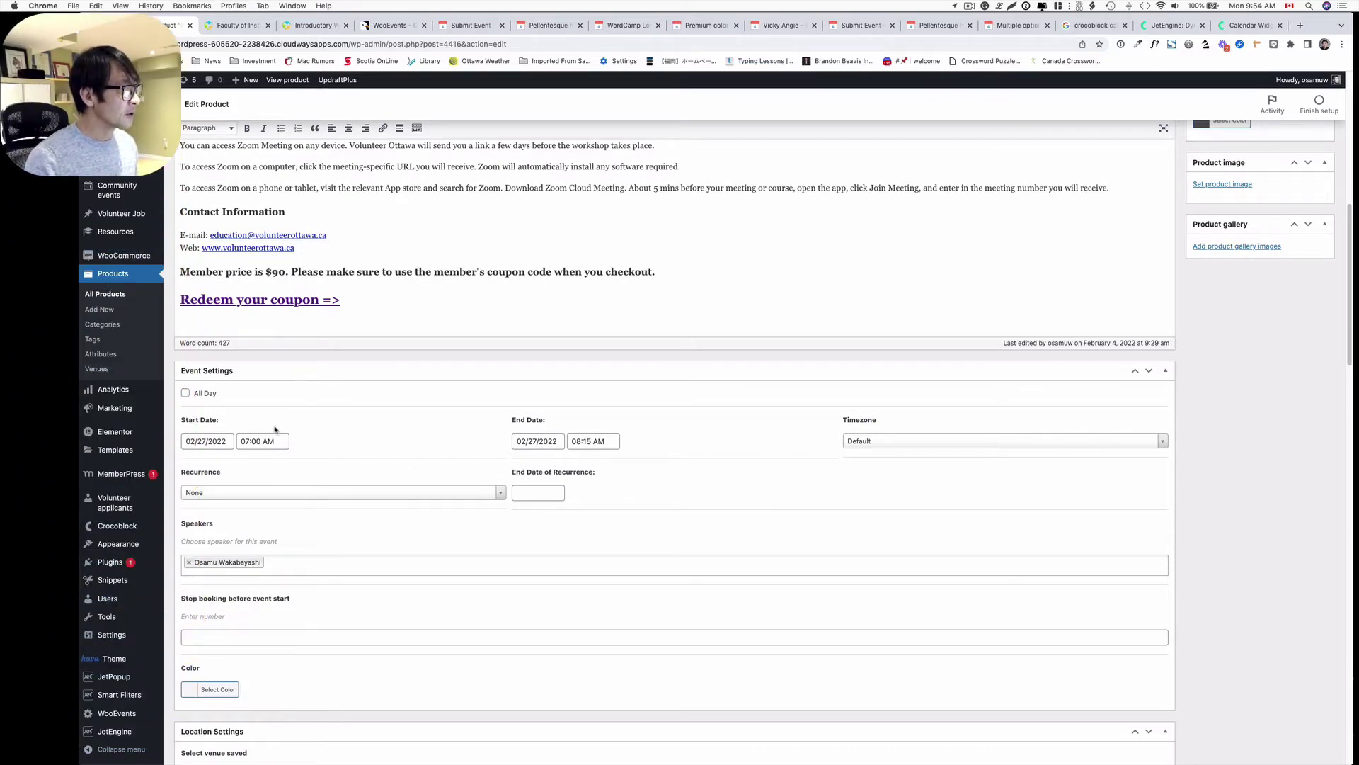
left_click(881, 439)
left_click(881, 439)
scroll(622, 505, "down", 2)
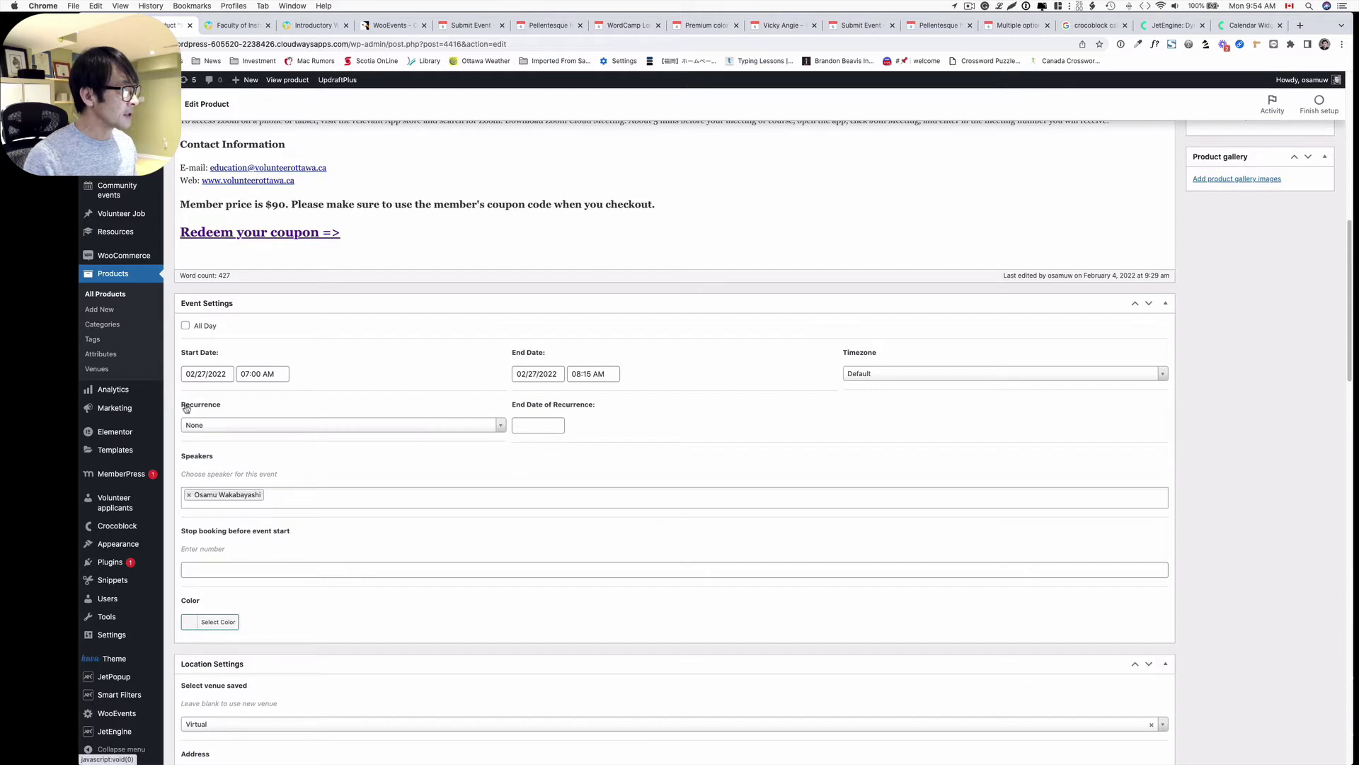
left_click(422, 425)
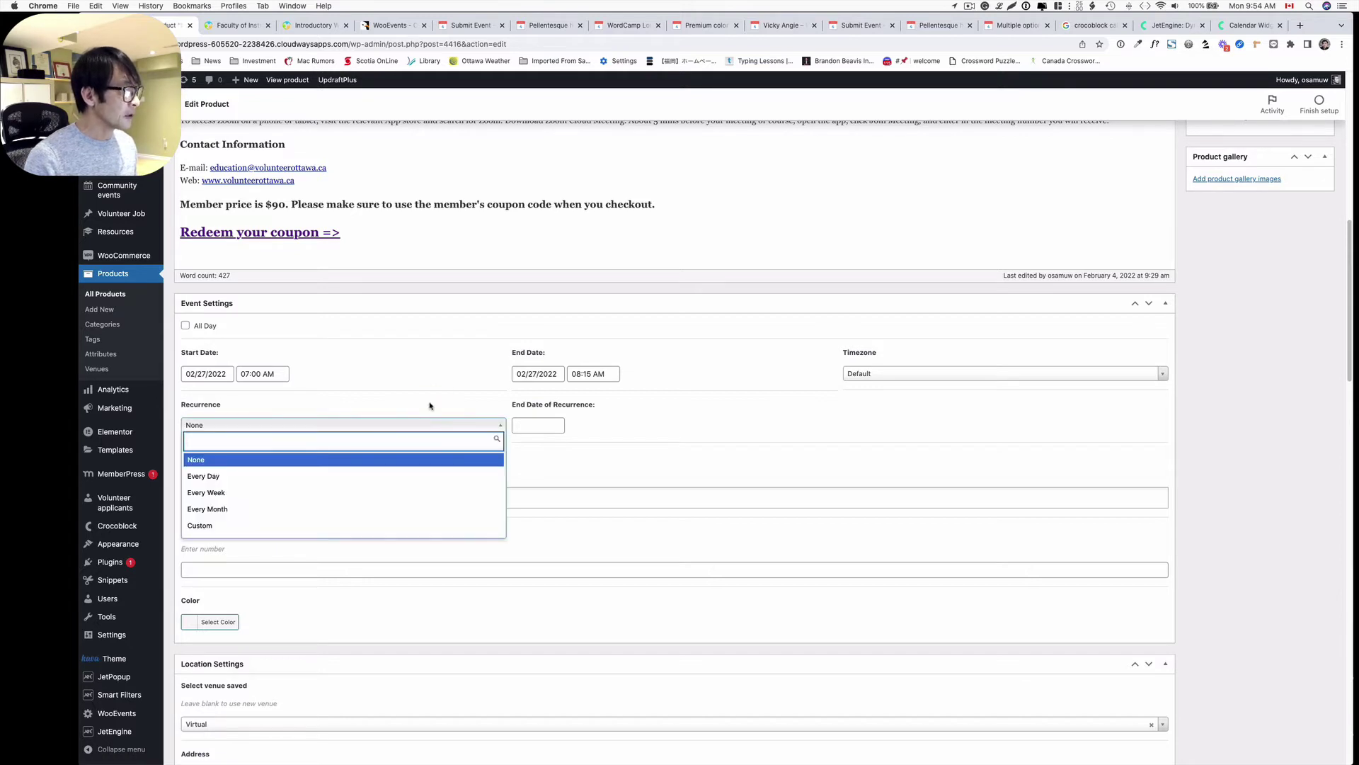
left_click(430, 403)
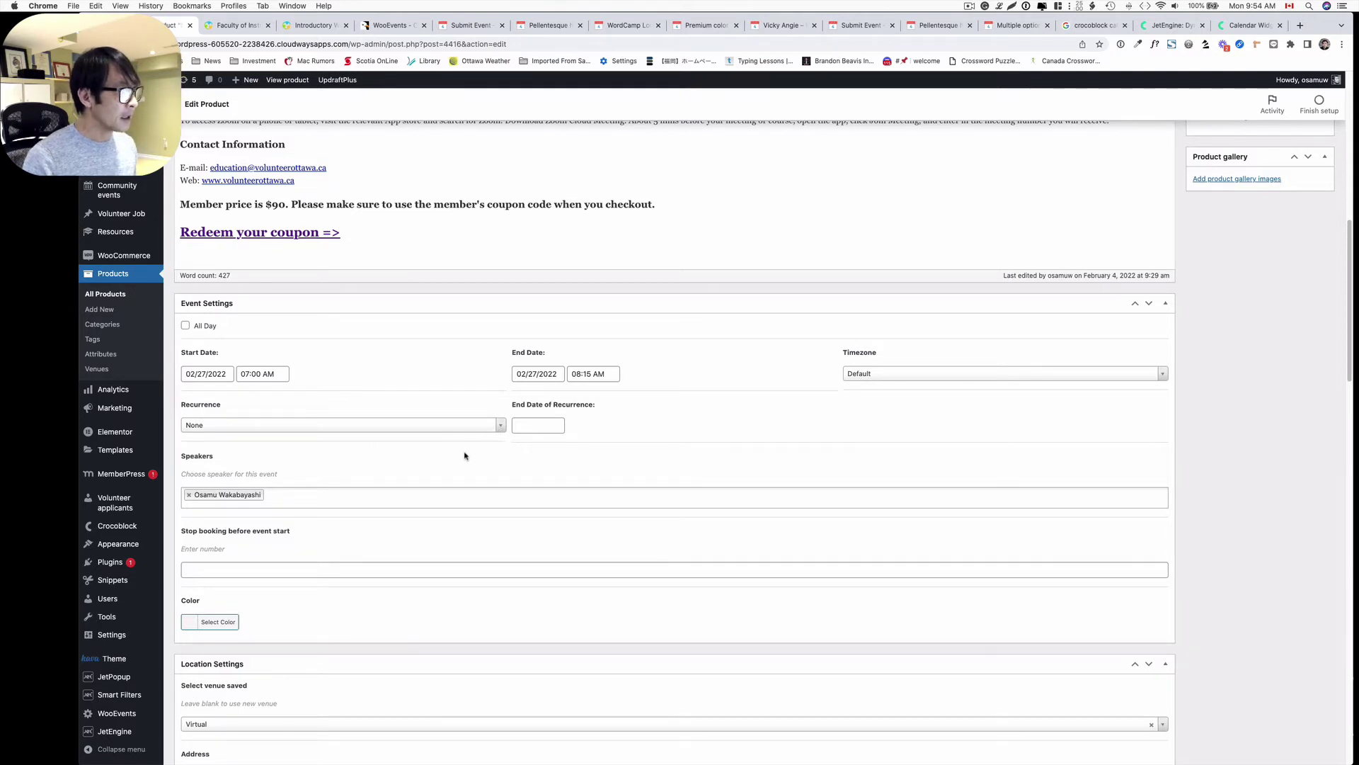
scroll(465, 455, "down", 1)
scroll(556, 463, "down", 4)
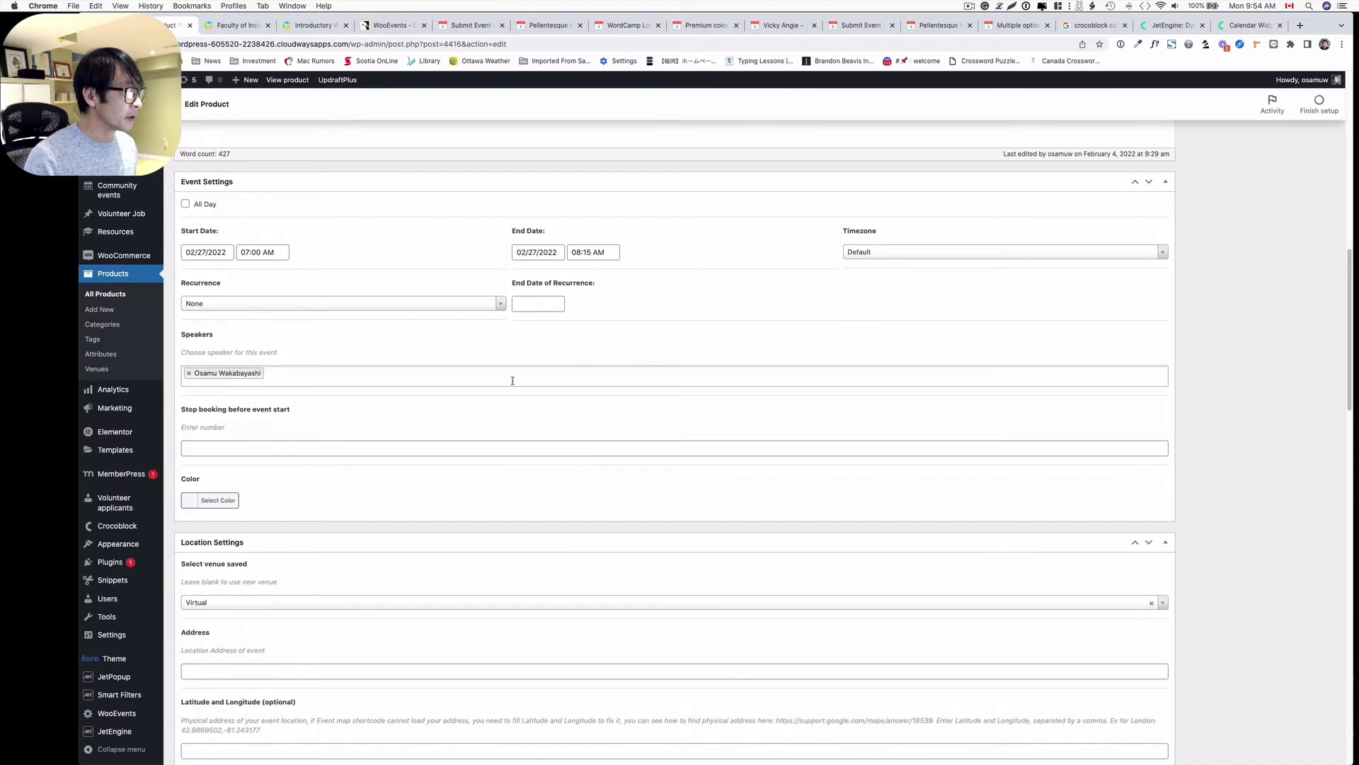
scroll(549, 414, "down", 1)
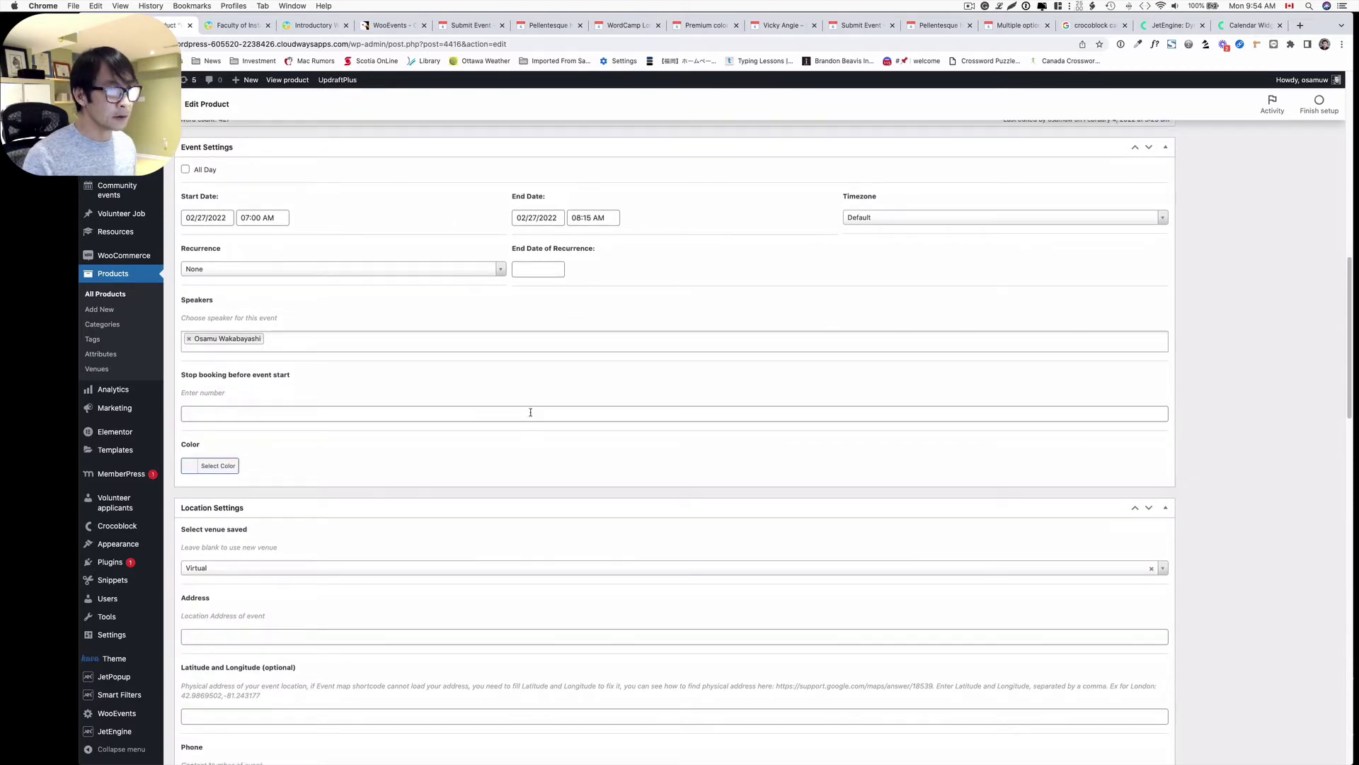
scroll(531, 413, "down", 2)
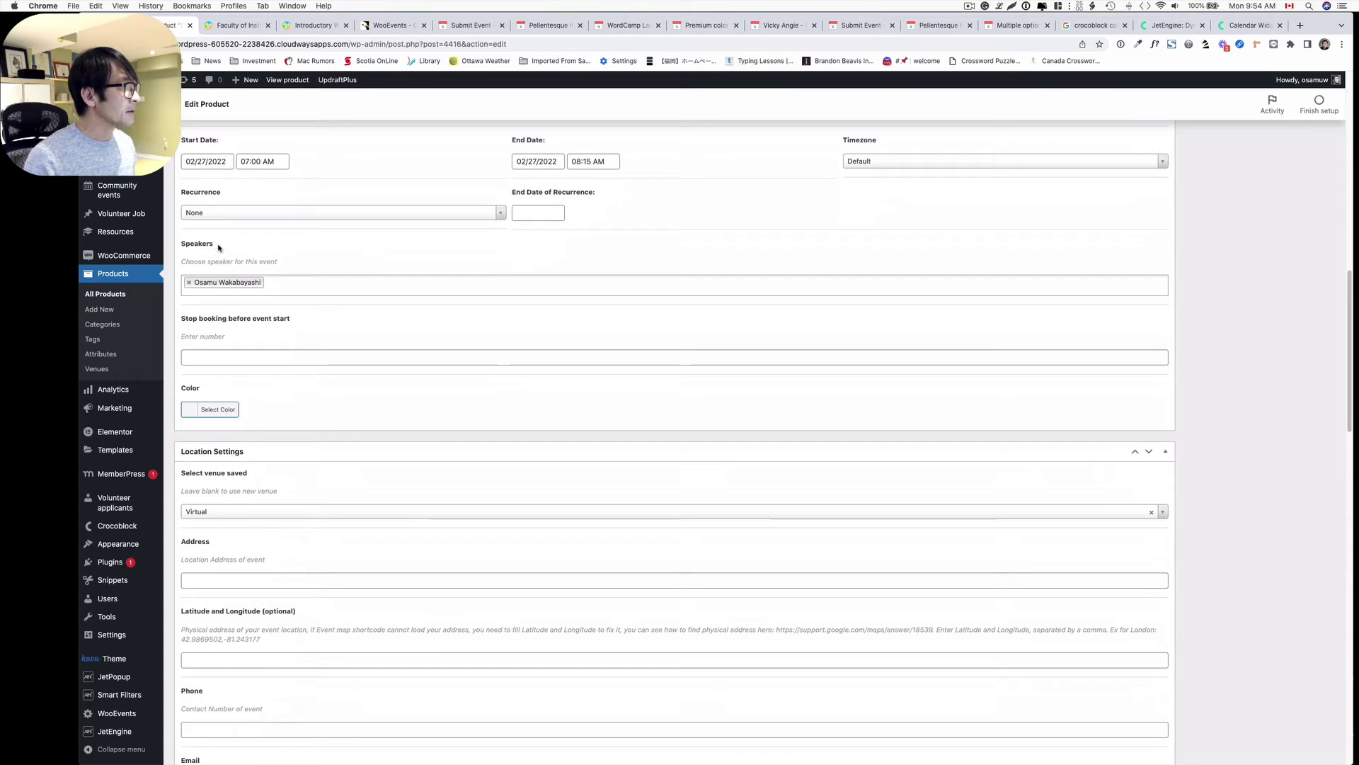
mouse_move(112, 172)
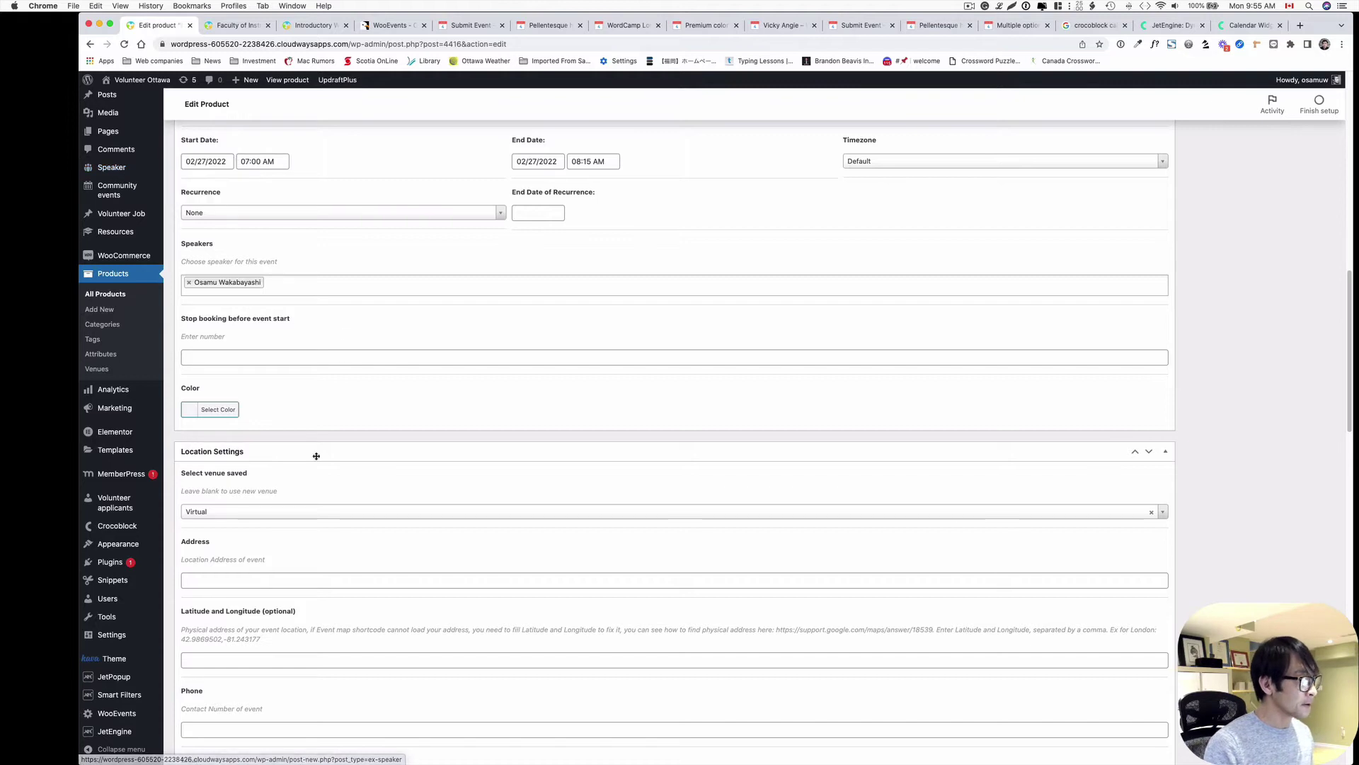
scroll(354, 395, "down", 3)
scroll(298, 427, "down", 2)
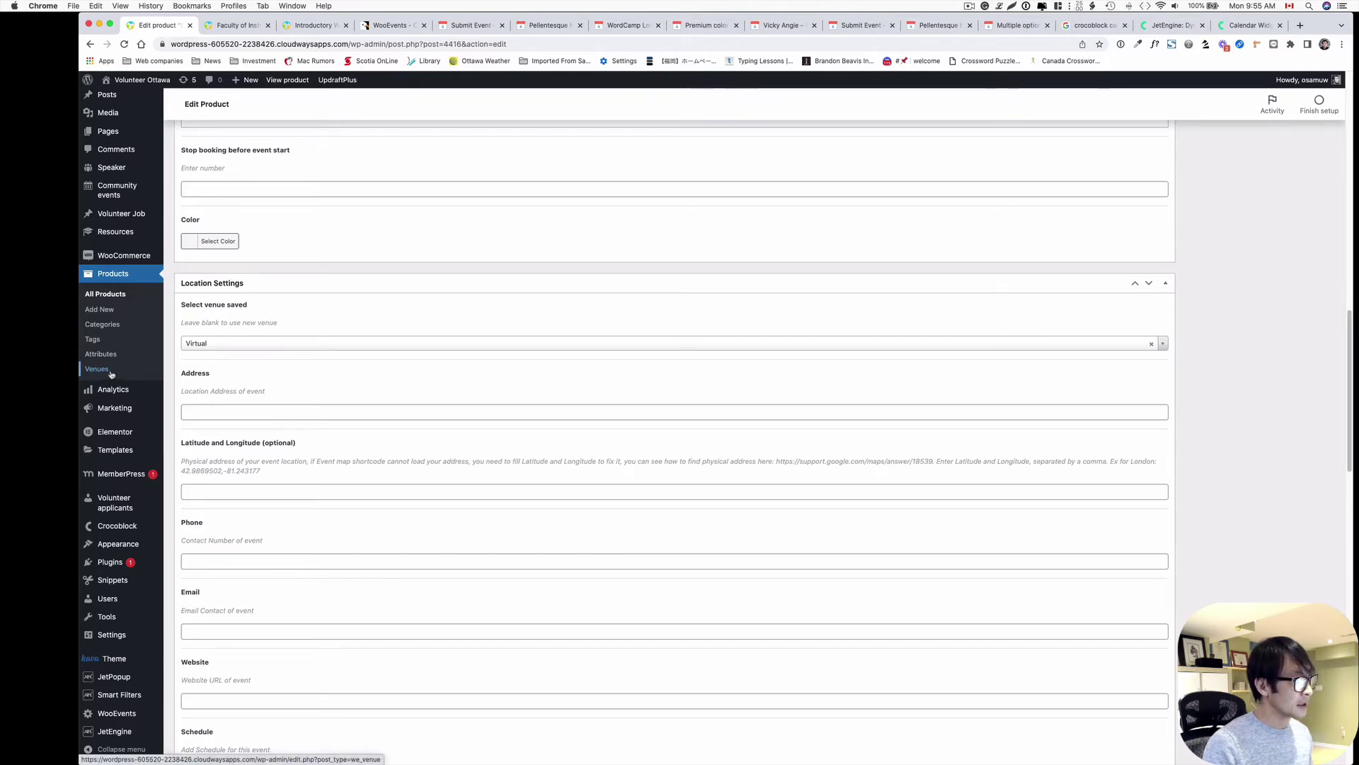
scroll(264, 418, "down", 3)
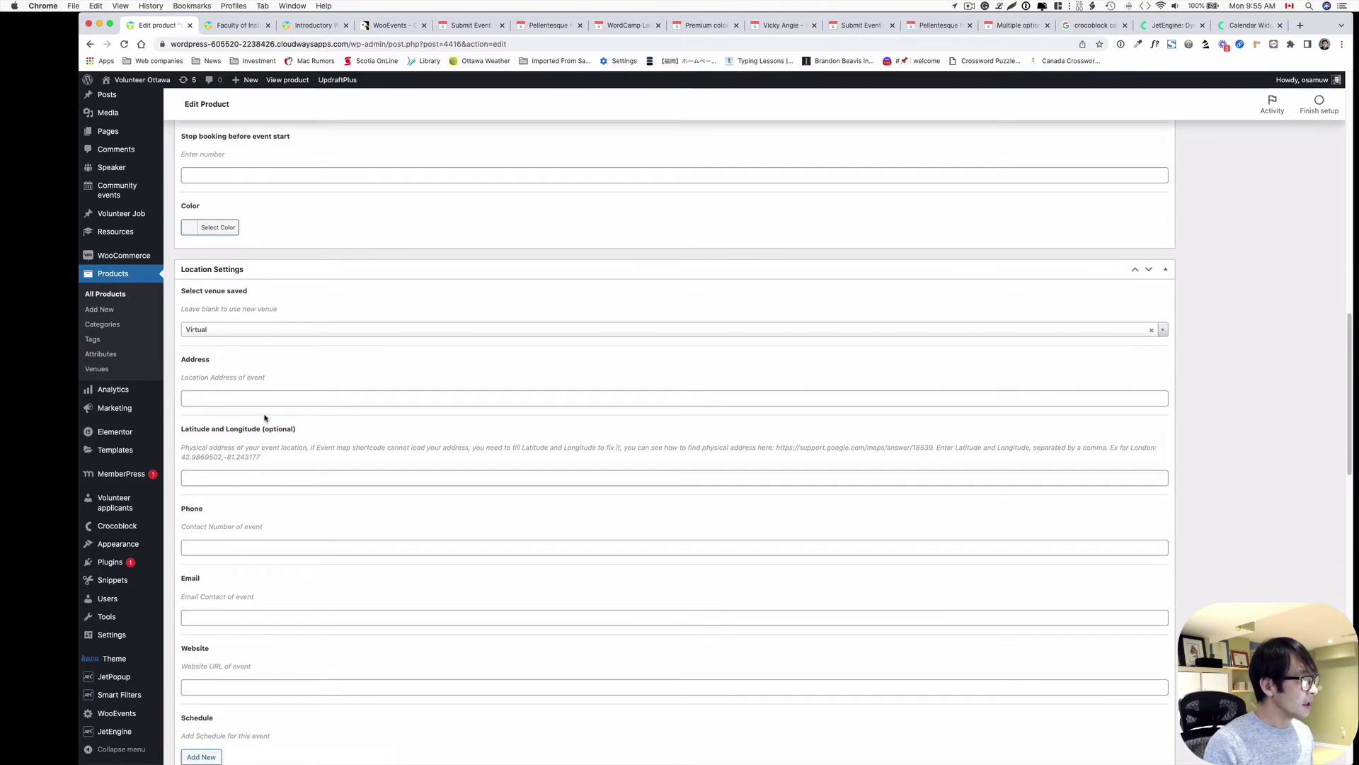
scroll(264, 418, "down", 5)
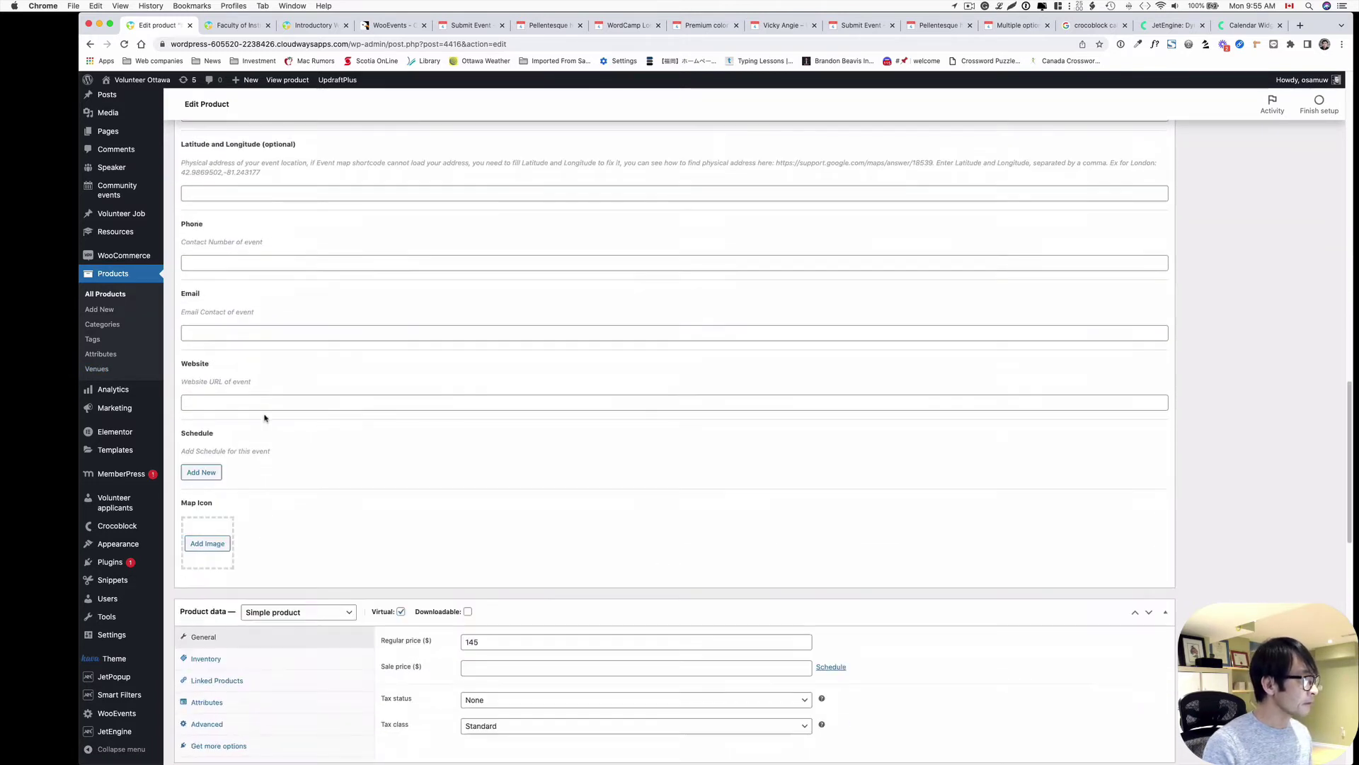
scroll(266, 419, "down", 3)
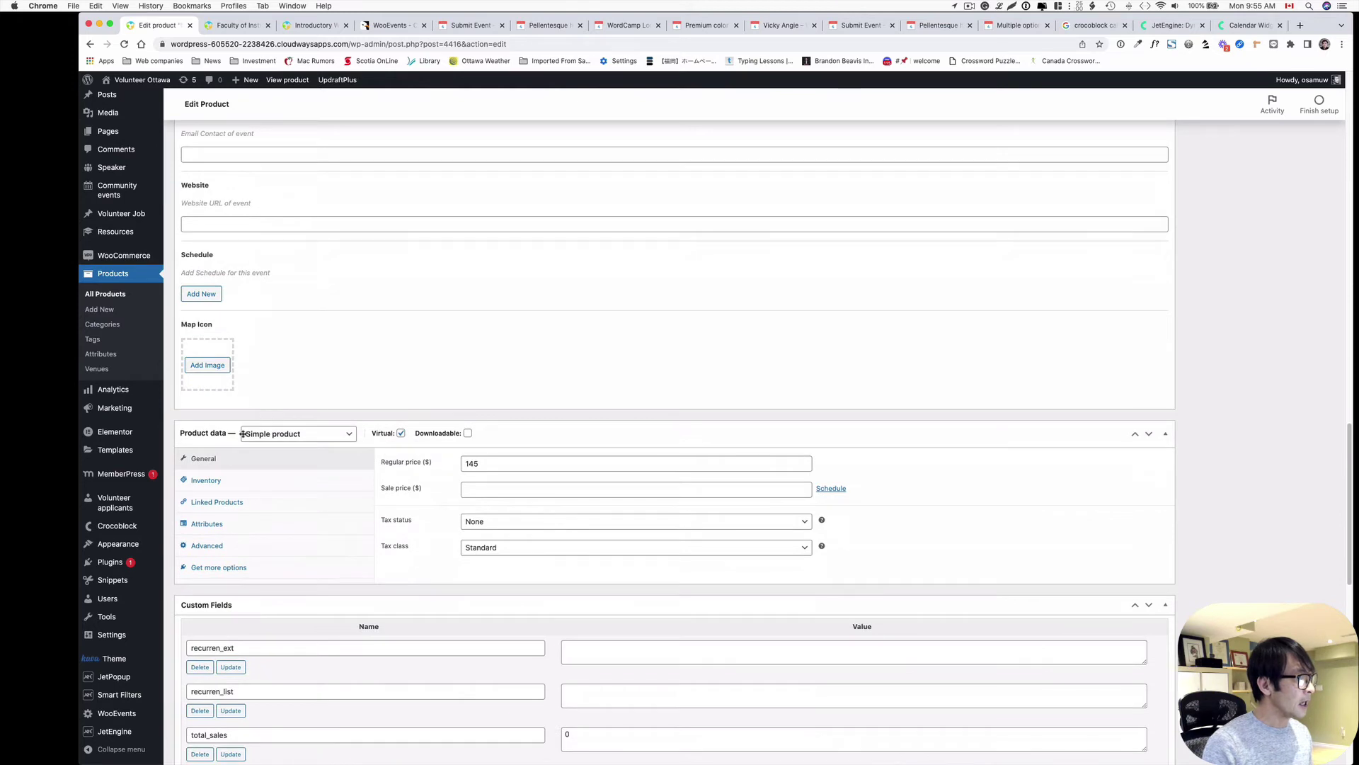
scroll(345, 412, "down", 2)
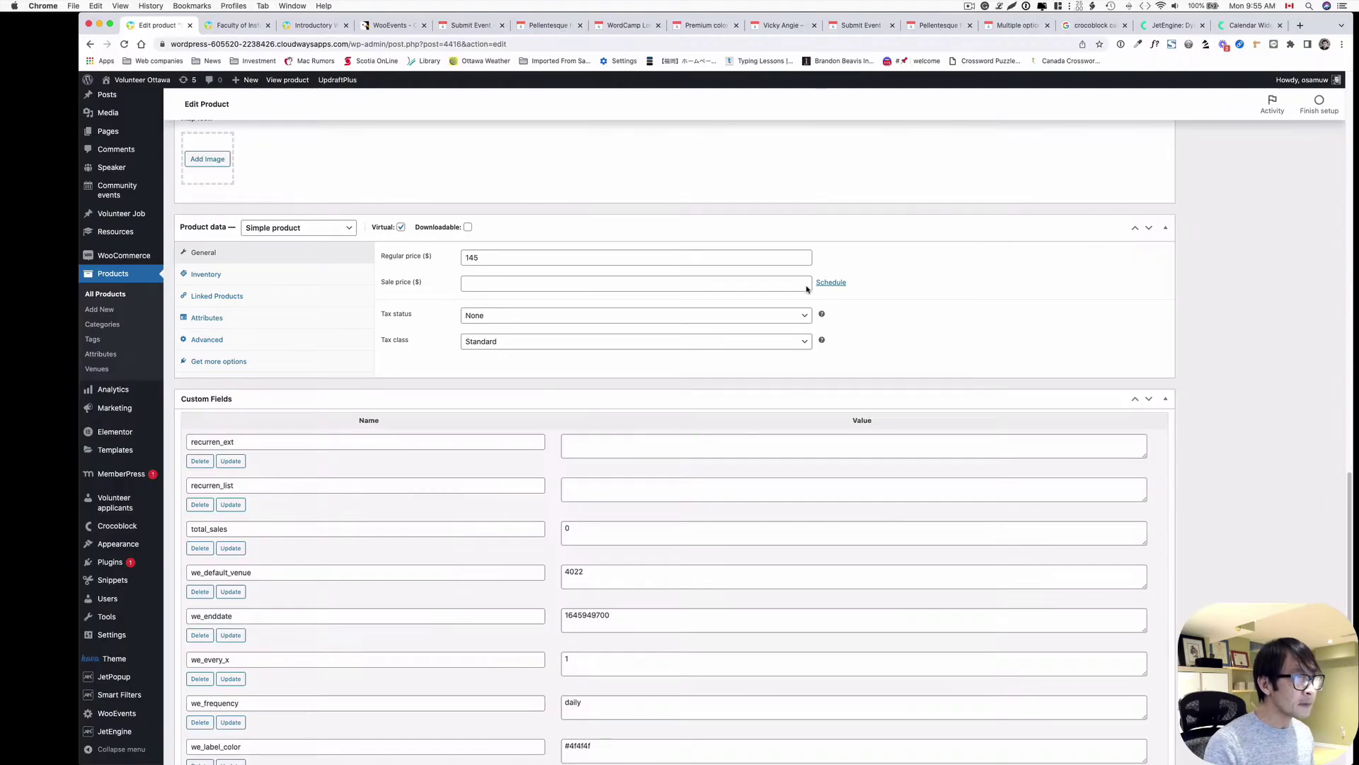
scroll(787, 323, "down", 2)
scroll(708, 332, "up", 15)
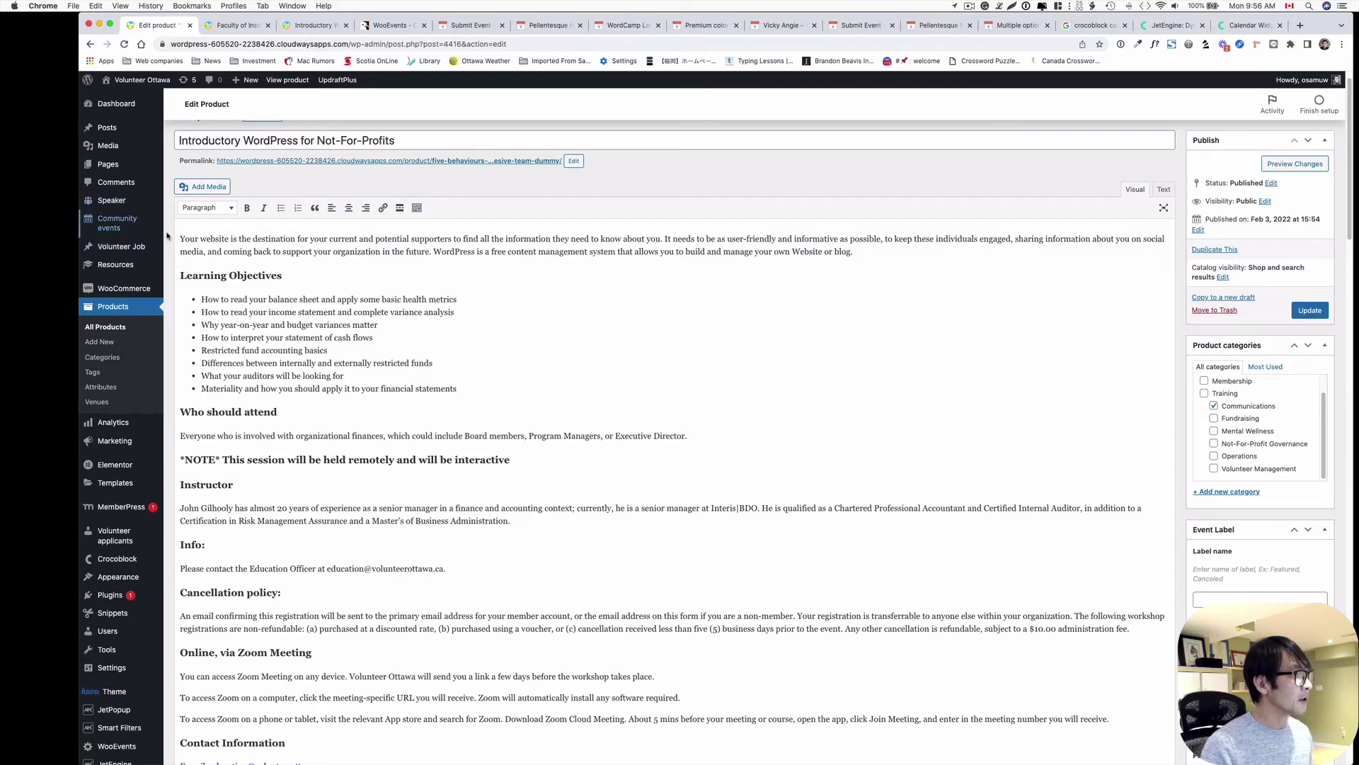
- Show the Screen Options panel listing the Edit Product page's toggleable boxes
mouse_move(119, 229)
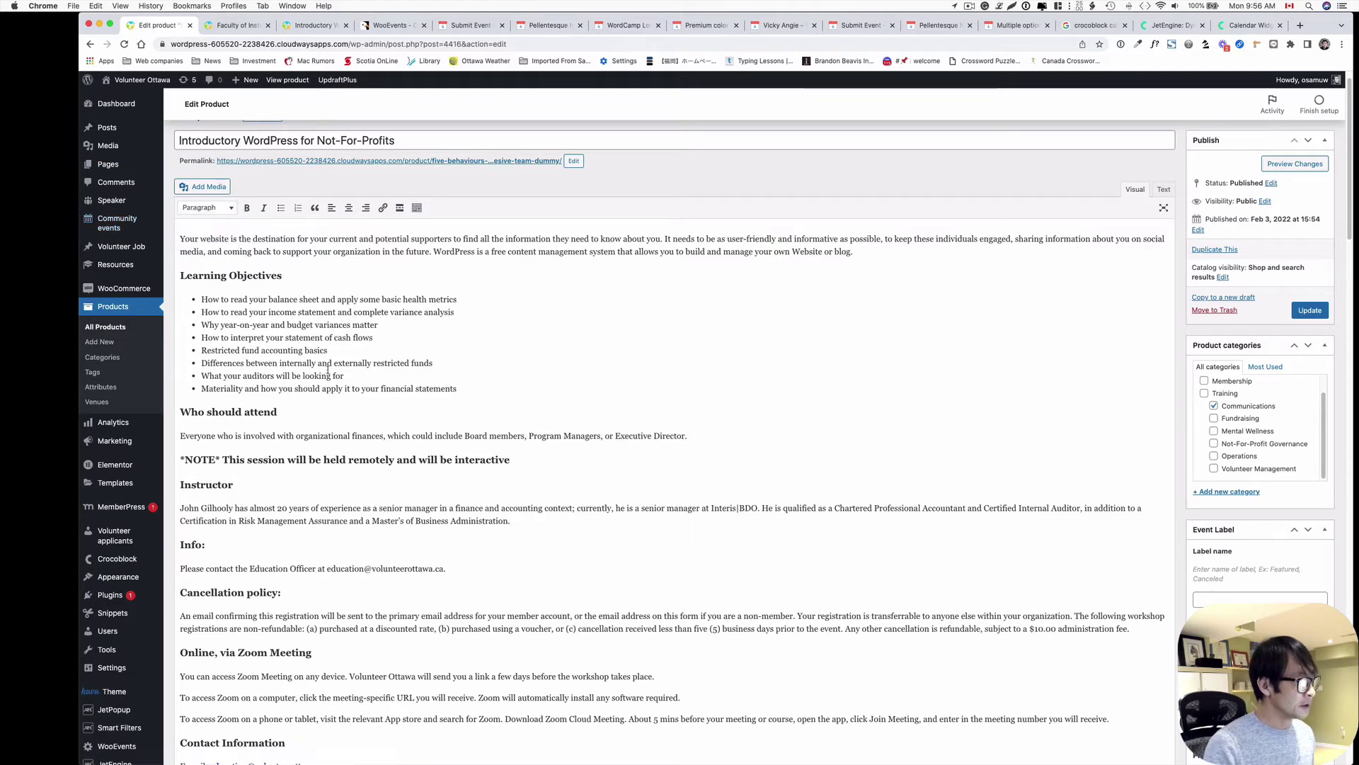
scroll(215, 439, "up", 1)
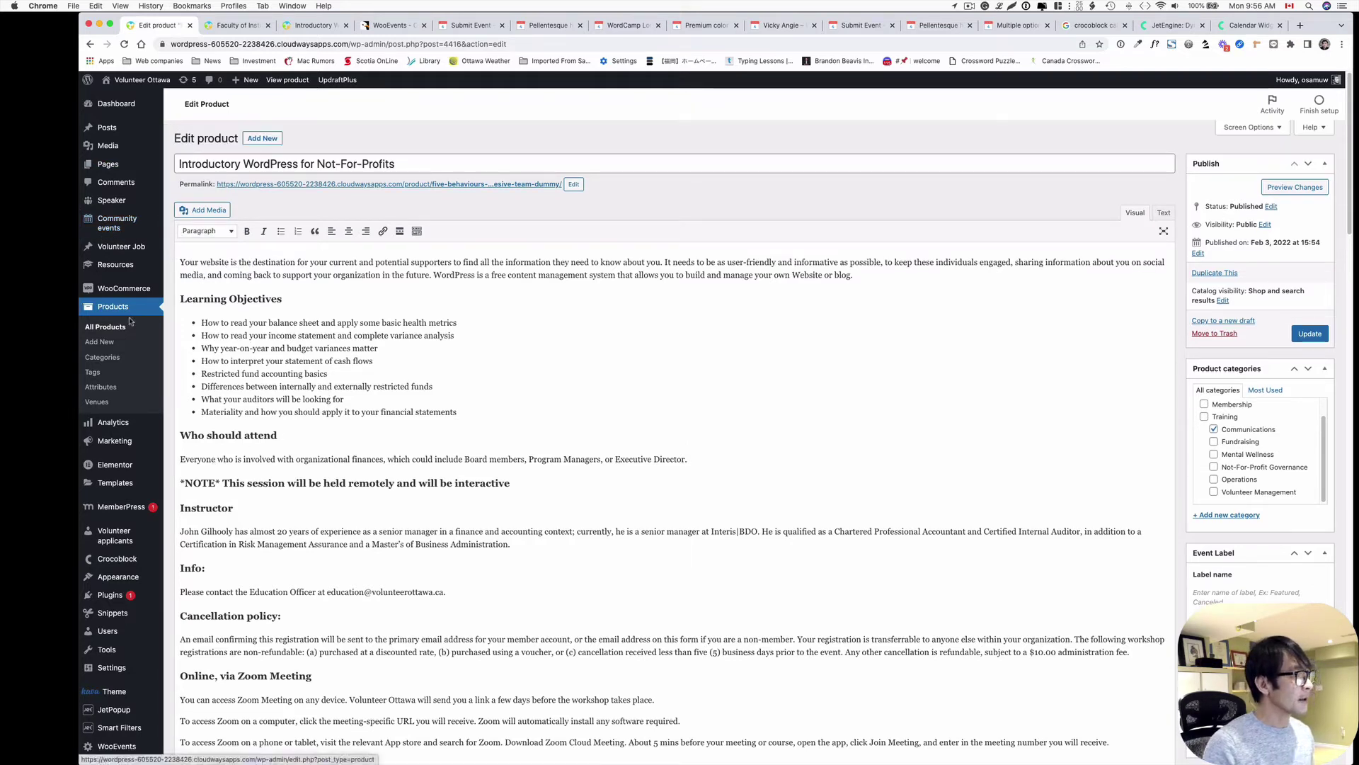
scroll(136, 318, "down", 1)
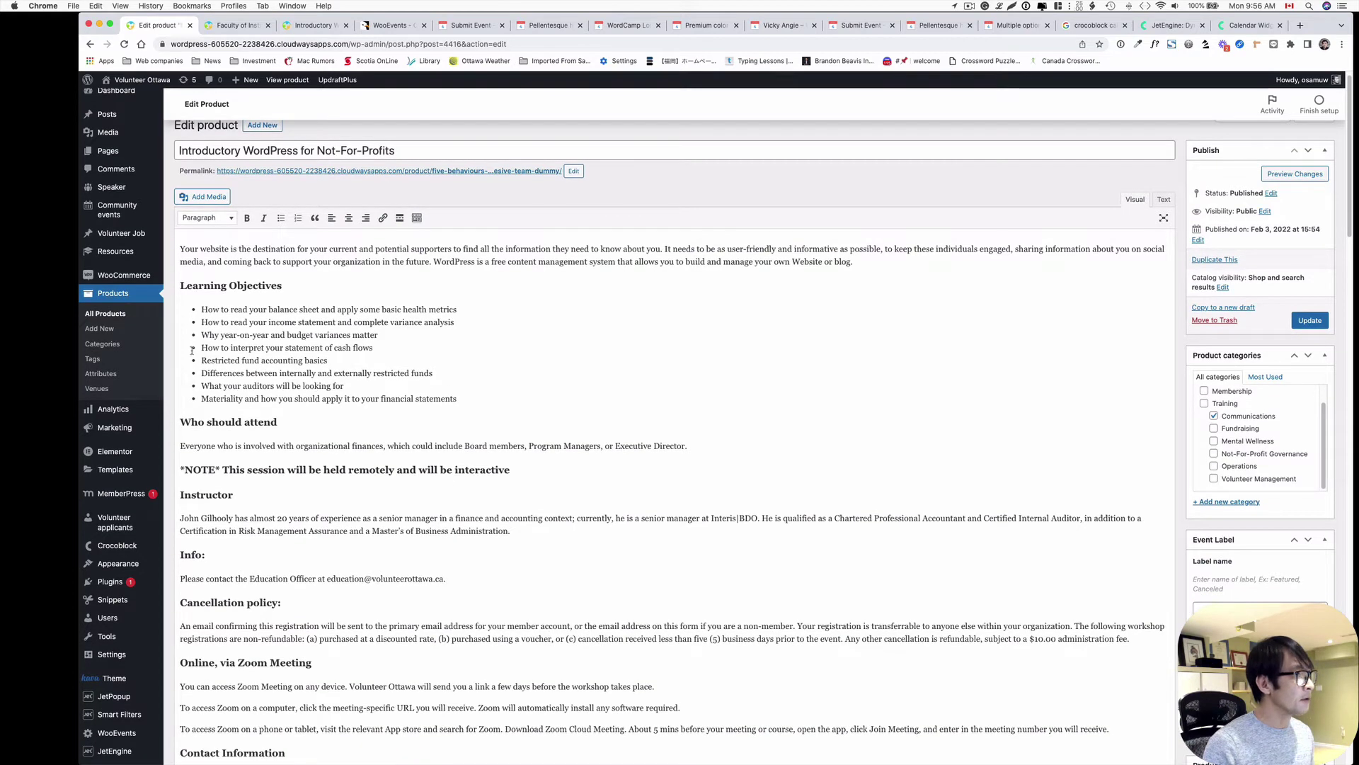
left_click(120, 303)
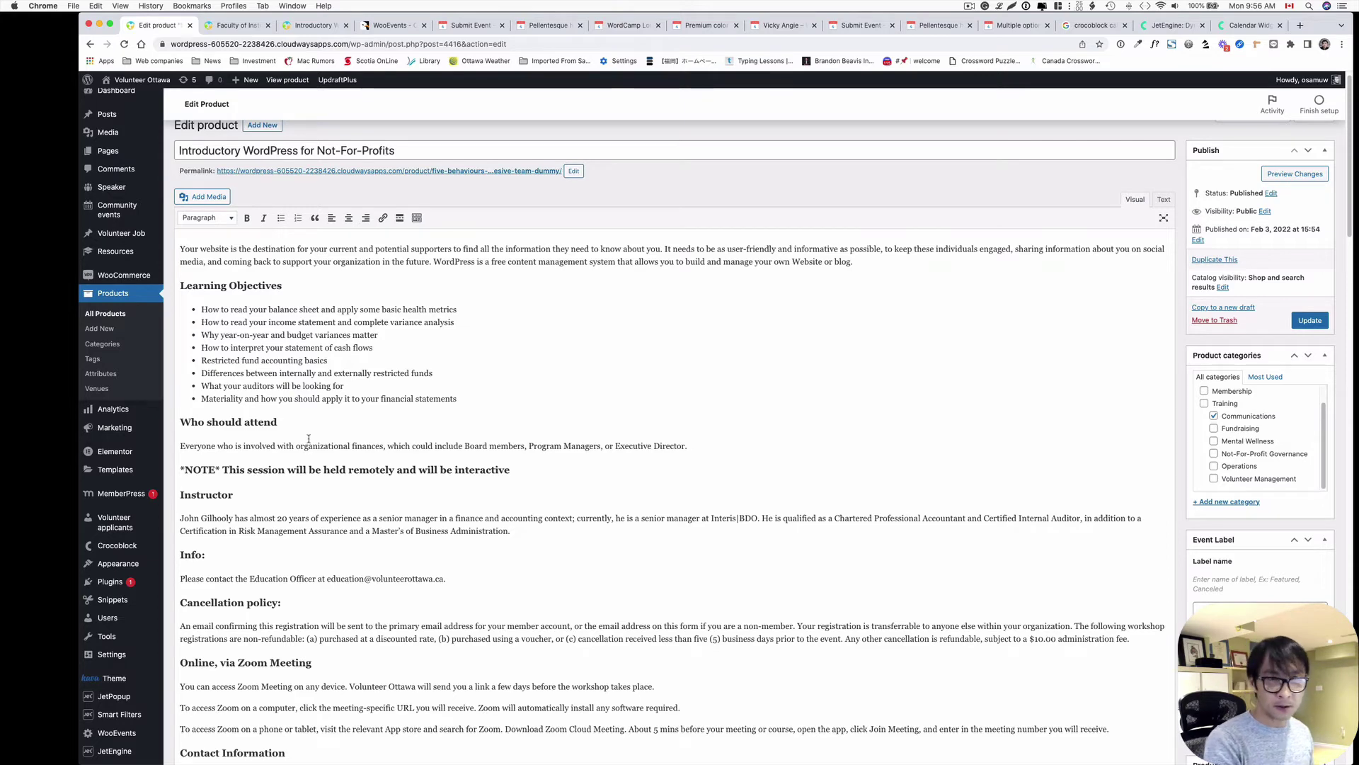
left_click(1249, 118)
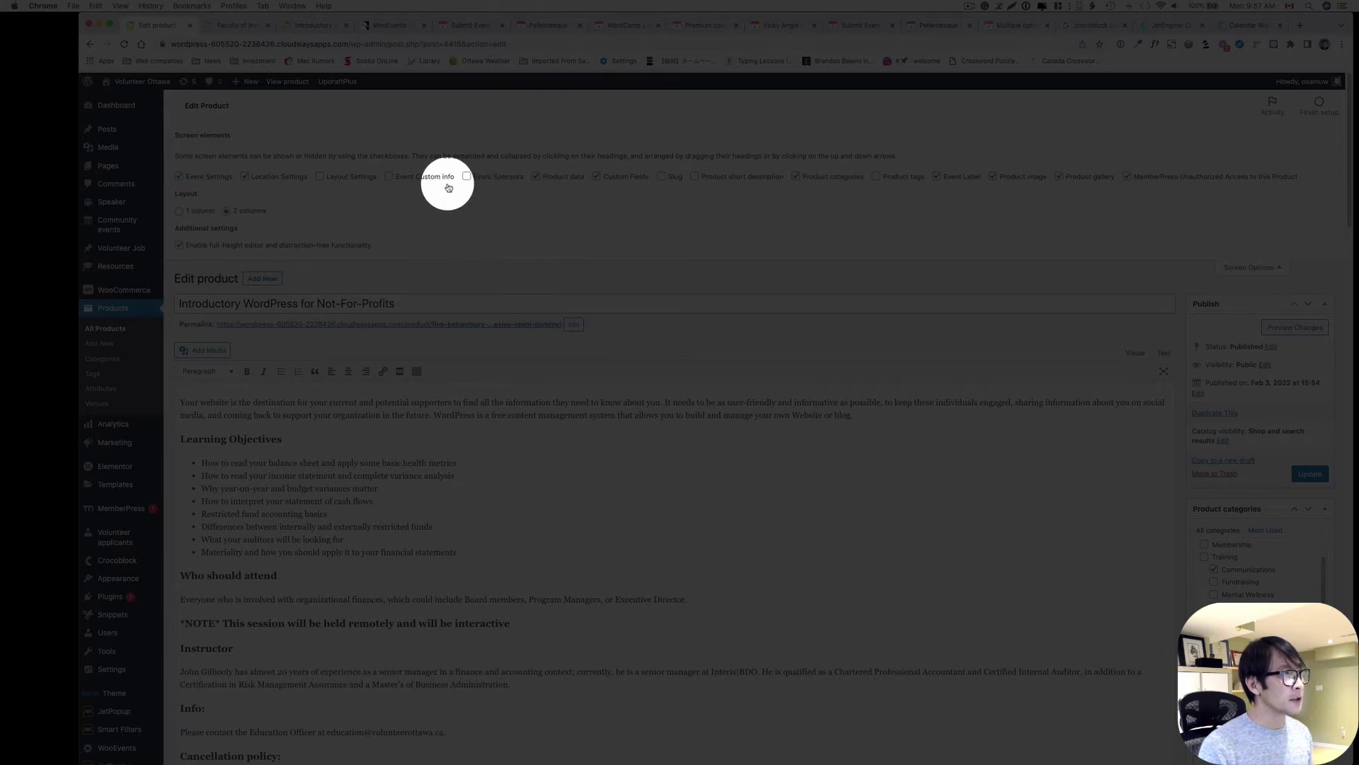
scroll(715, 203, "down", 6)
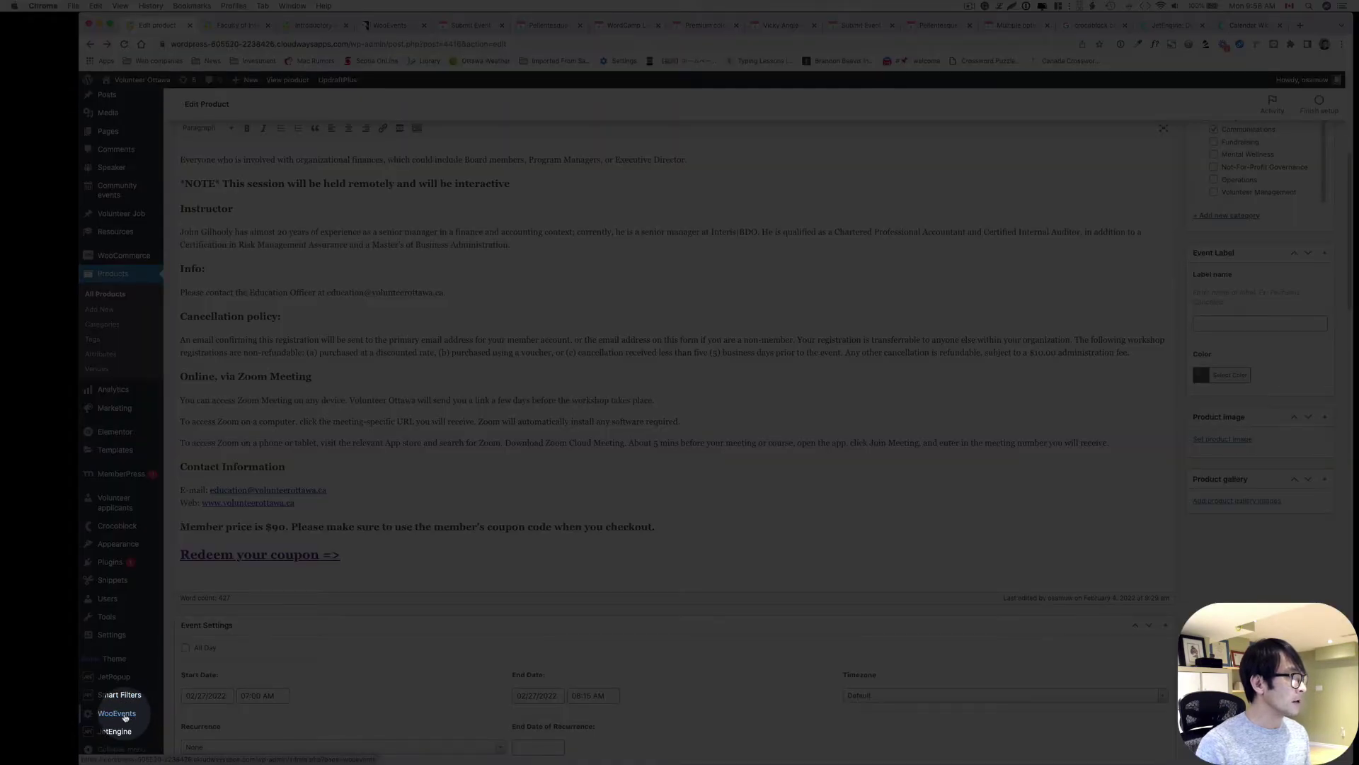
- Go to the WooEvents settings and scroll through the General tab's color and font options
left_click(126, 715)
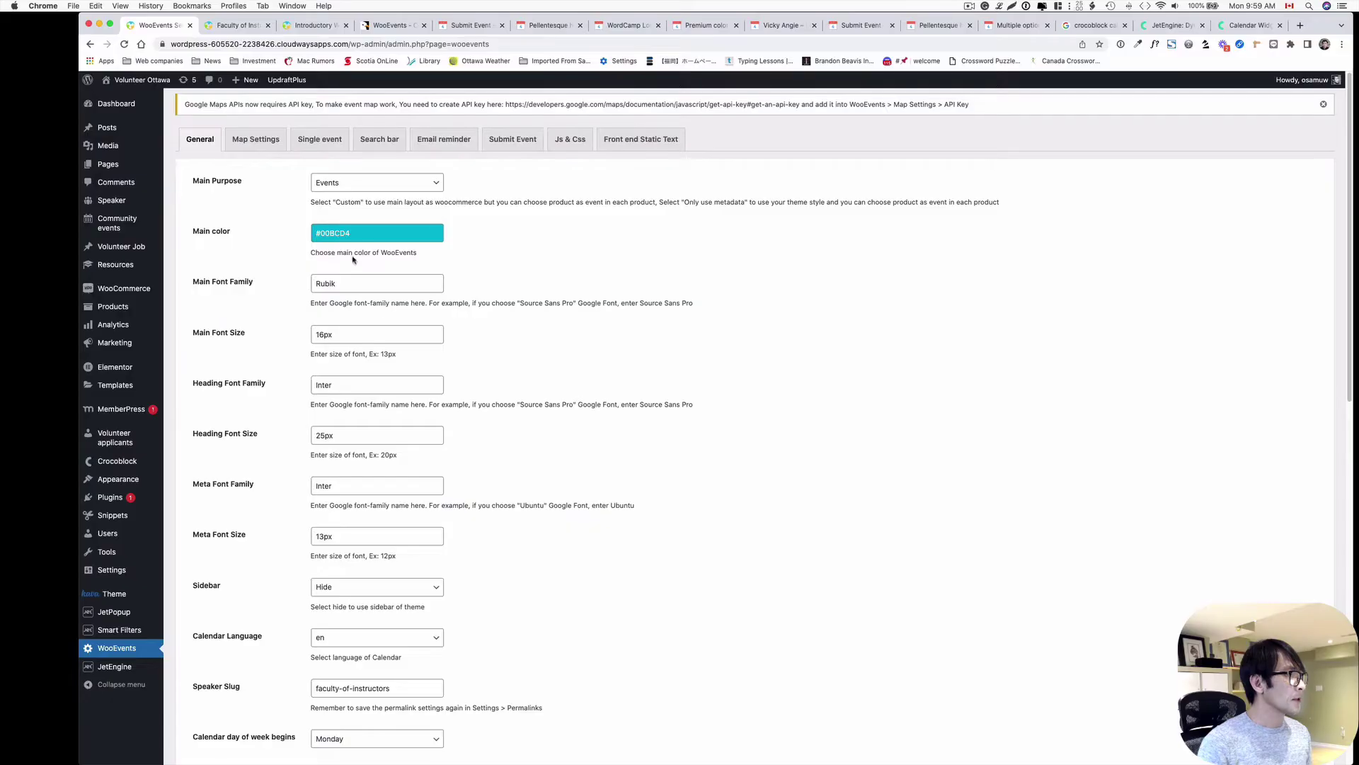
scroll(423, 374, "down", 5)
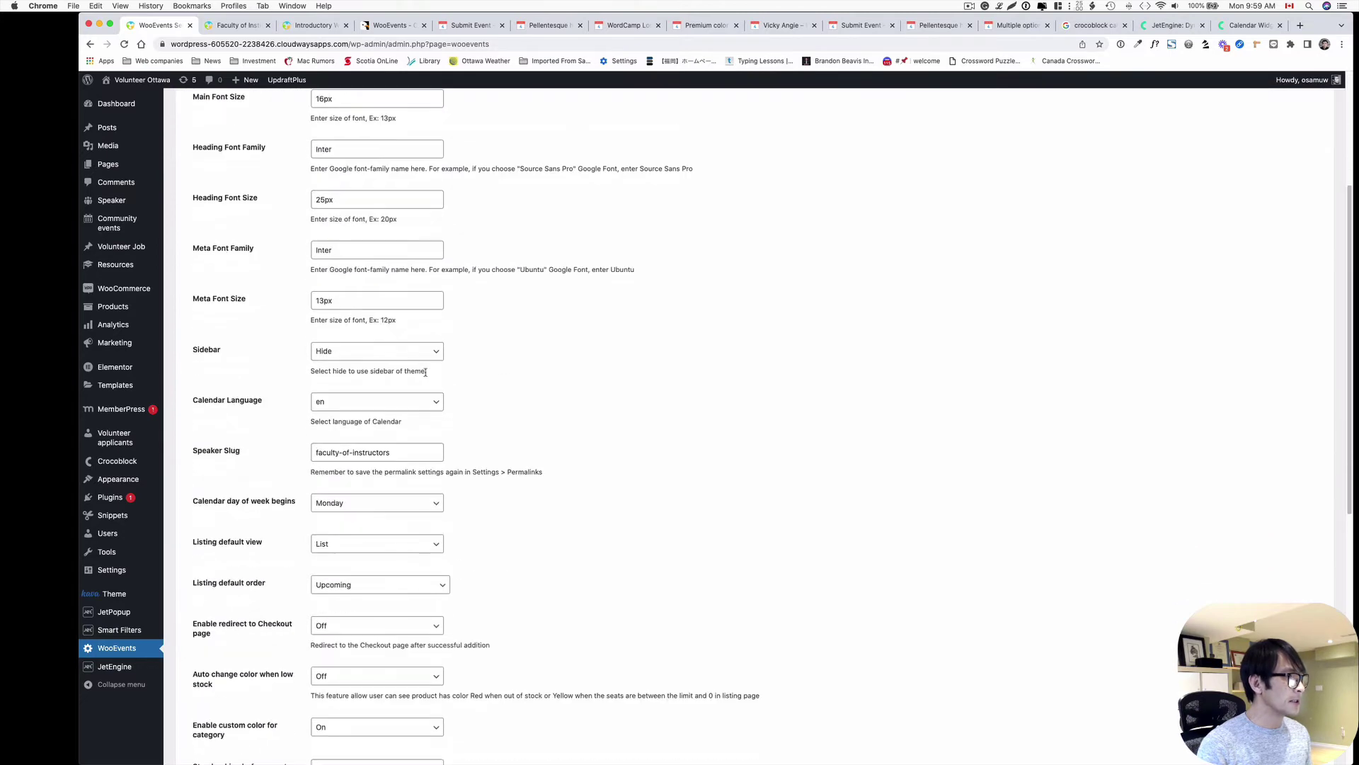
scroll(425, 373, "down", 3)
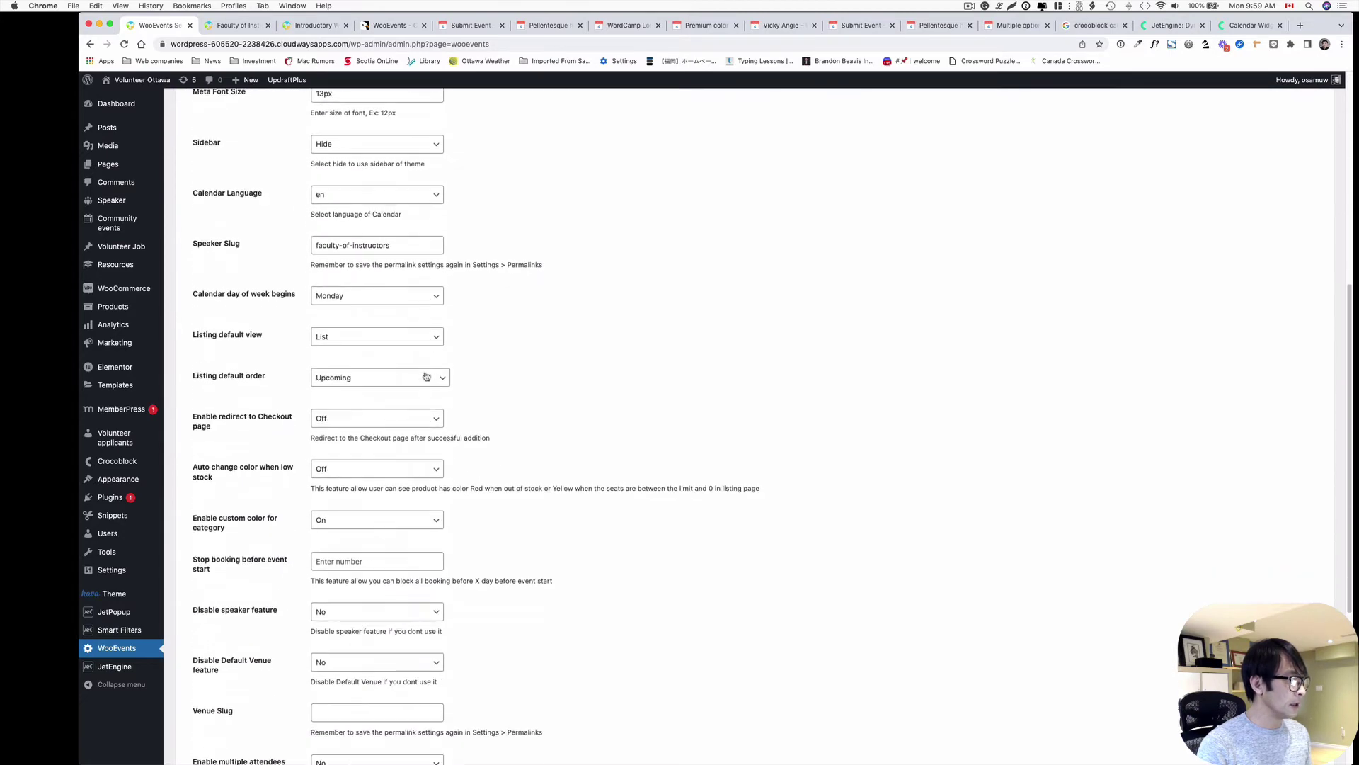
scroll(426, 376, "down", 4)
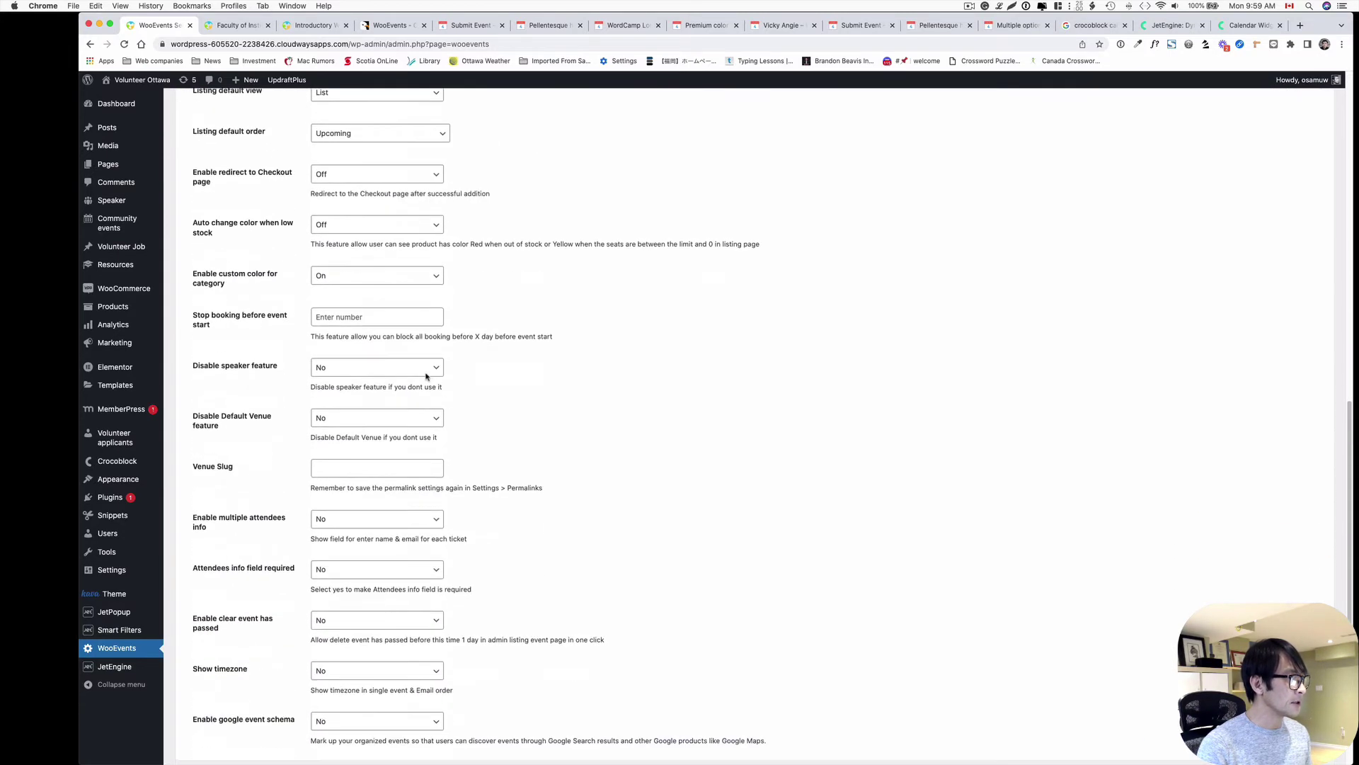
scroll(428, 378, "up", 12)
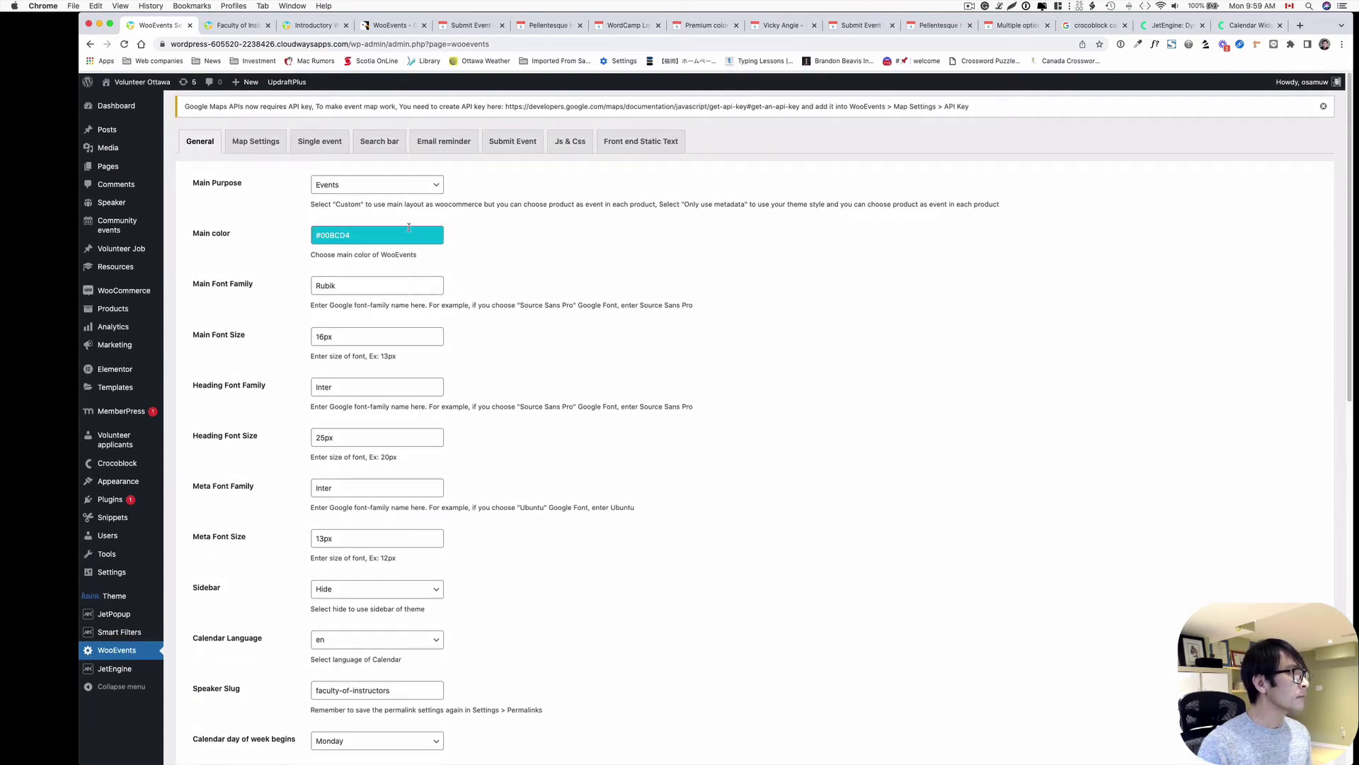
- Keep Main Purpose set to Events and review the rest of the General tab
left_click(373, 185)
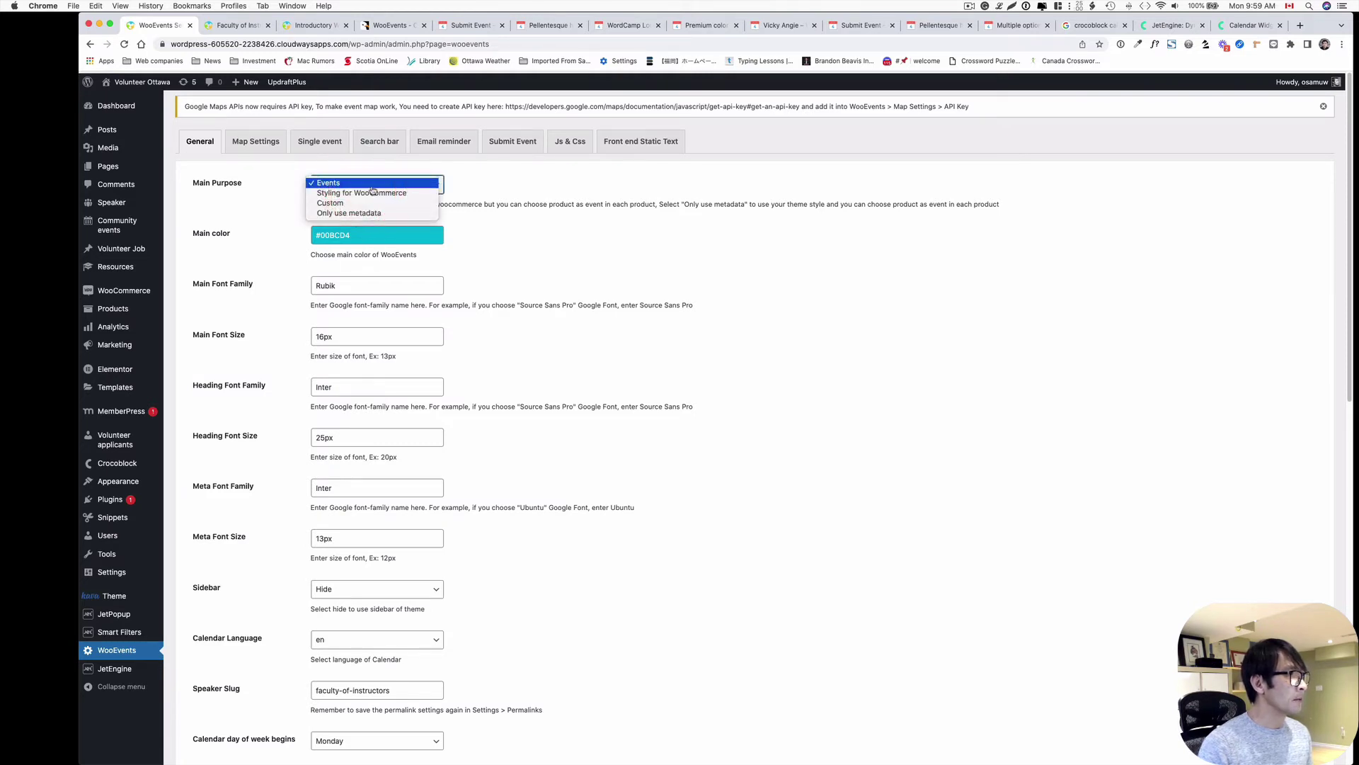
left_click(371, 185)
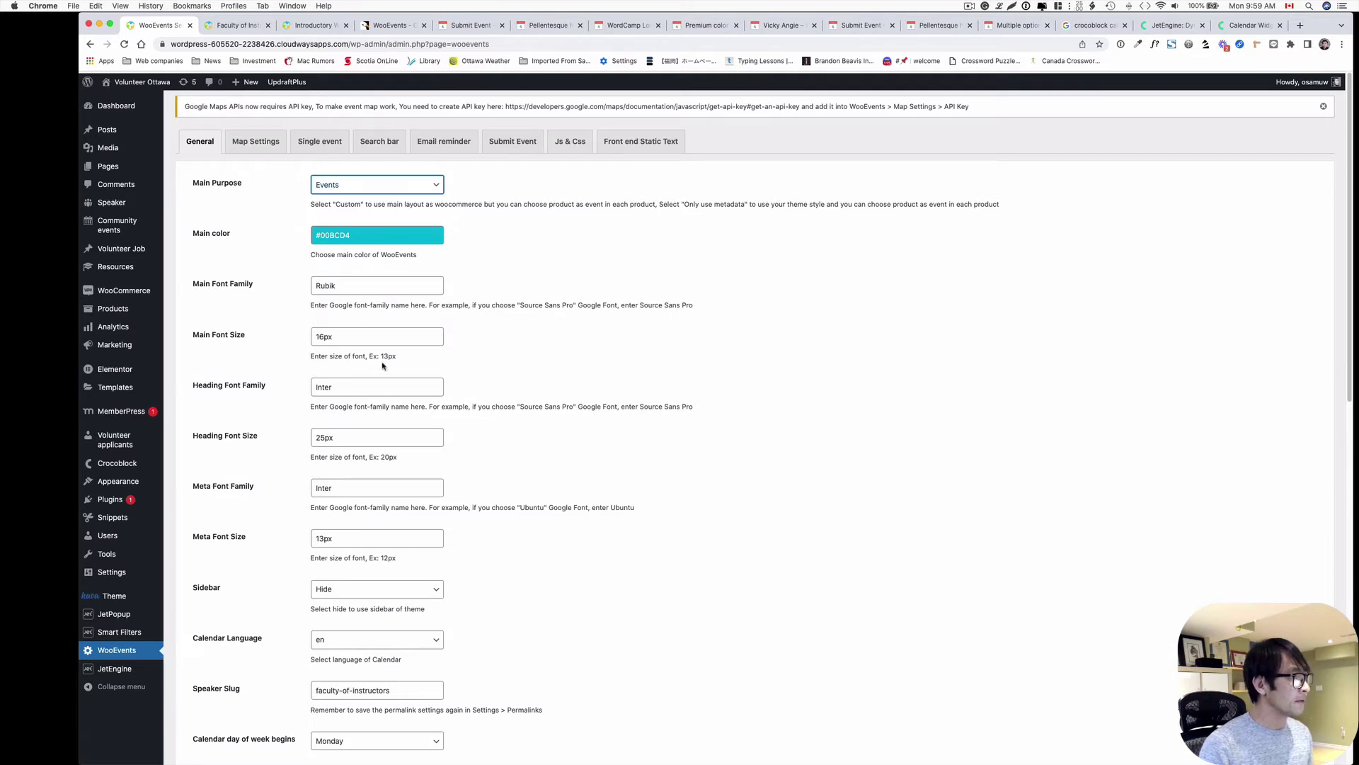
scroll(332, 460, "down", 1)
scroll(330, 454, "down", 3)
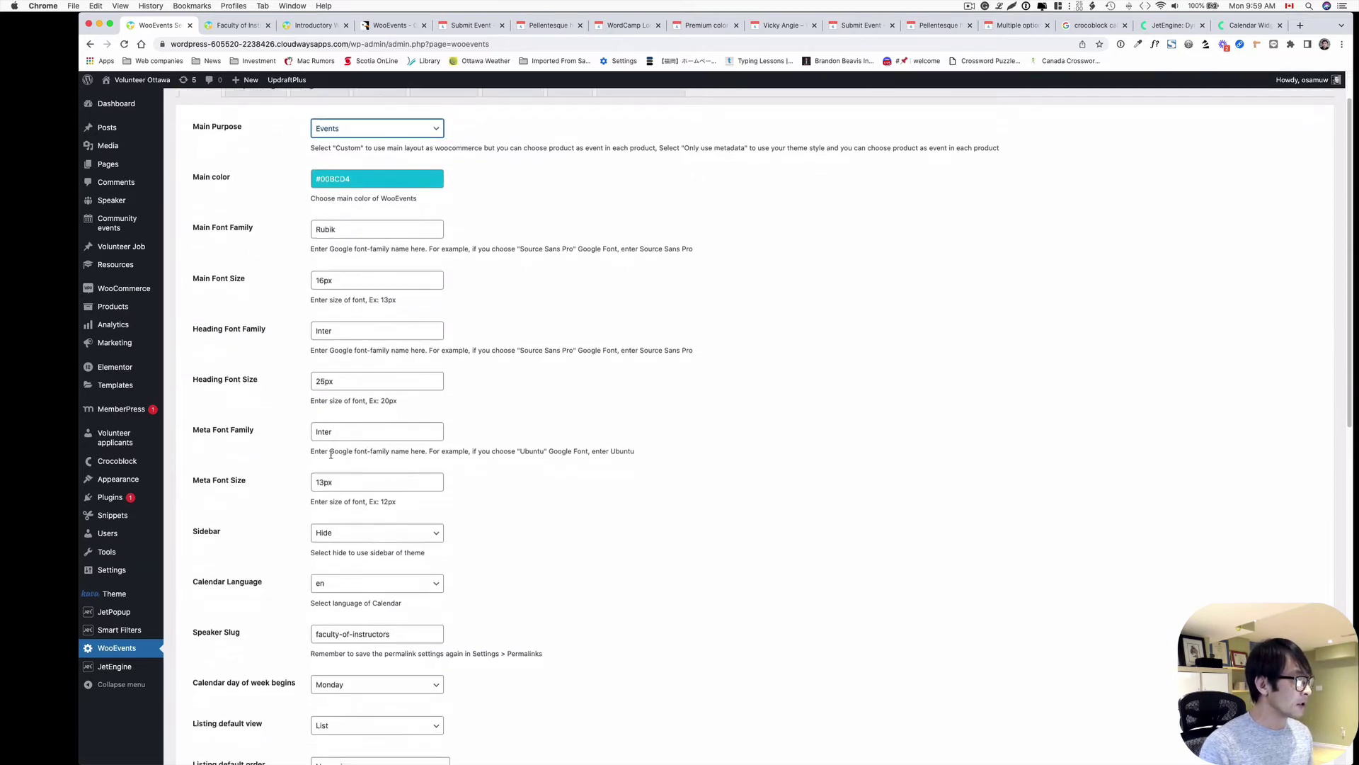
scroll(346, 535, "down", 1)
scroll(340, 541, "up", 5)
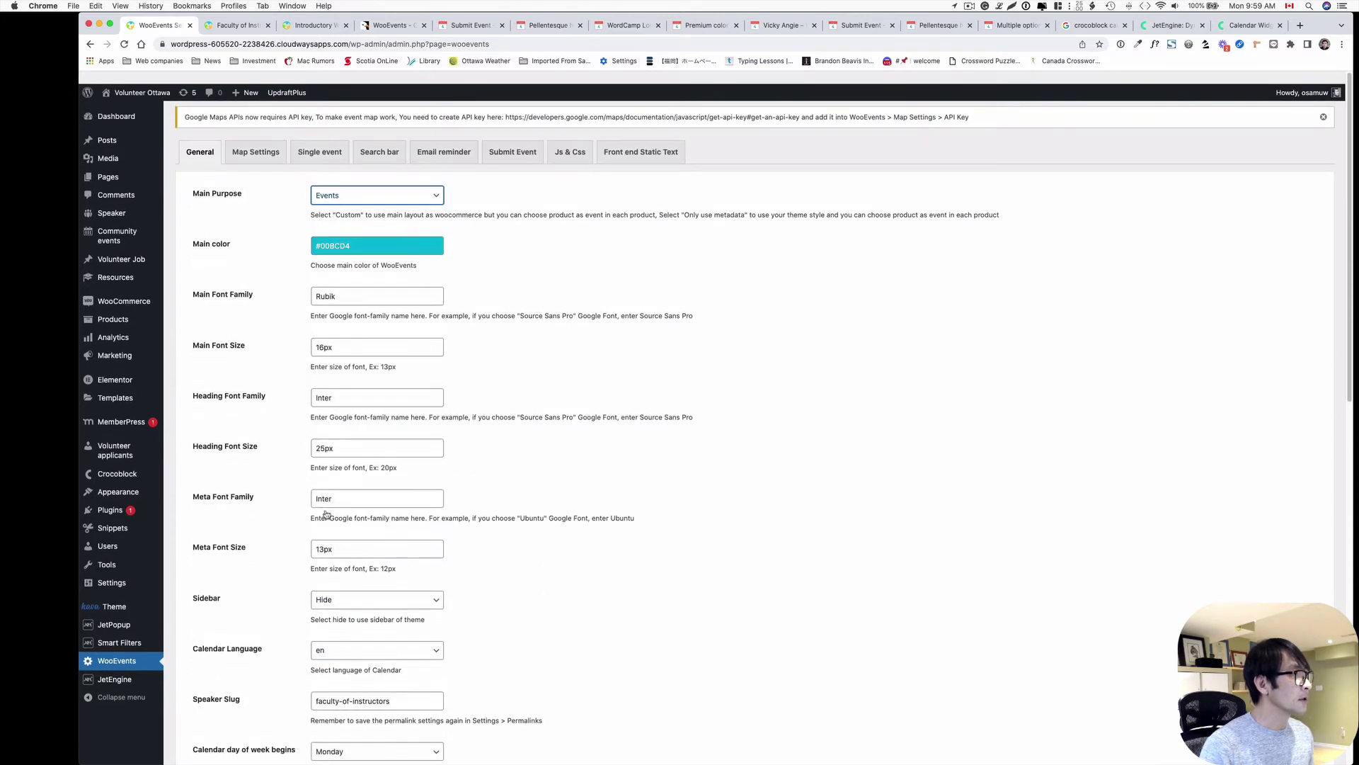
- Check the Map Settings API key, then scroll through the Single event tab's layout and sharing options
left_click(263, 159)
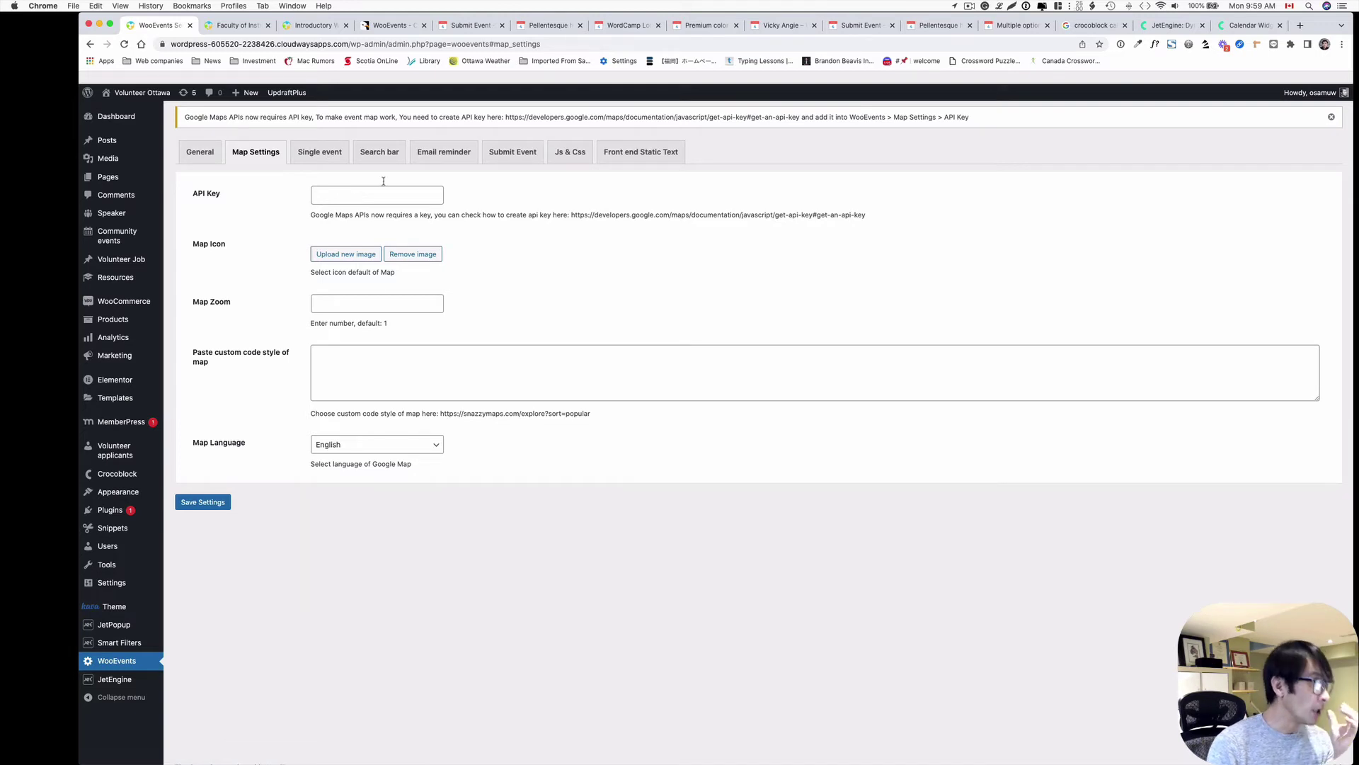
left_click(334, 157)
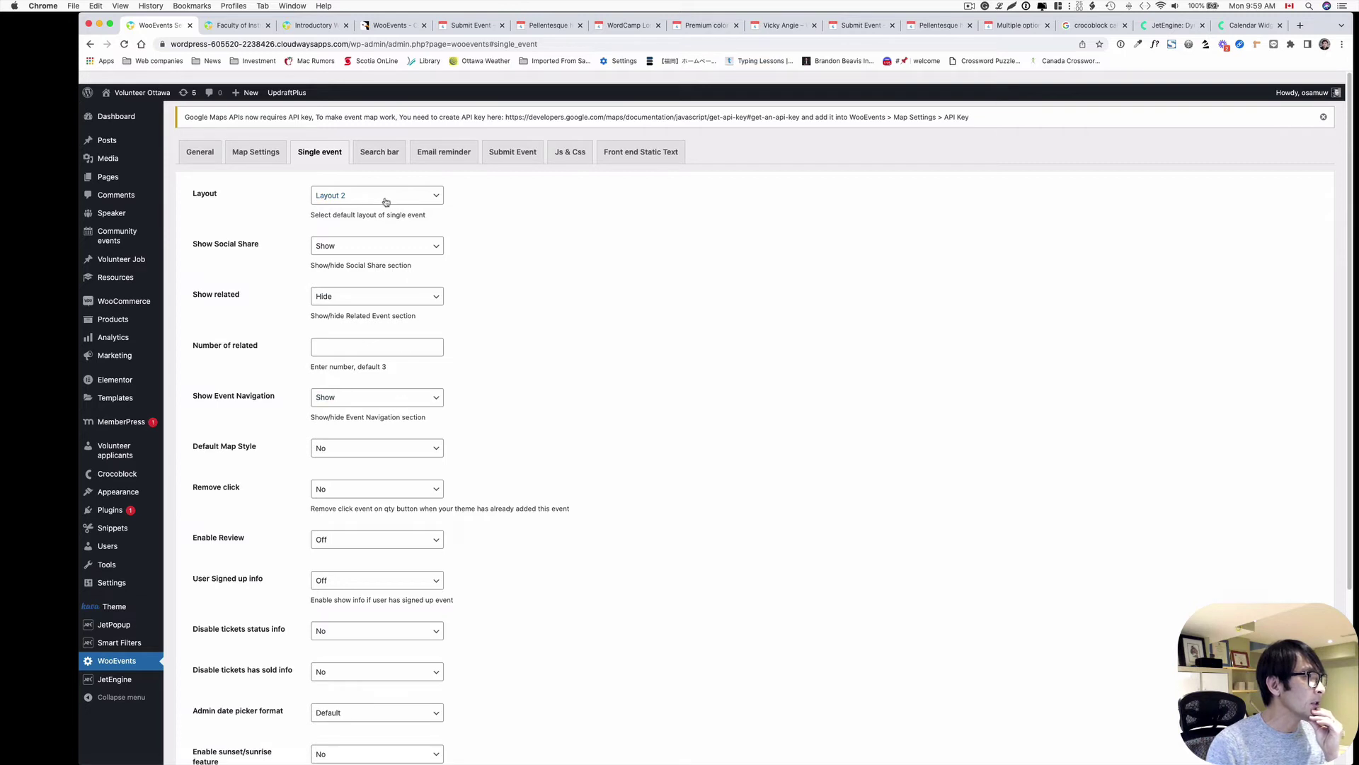
scroll(364, 476, "down", 5)
scroll(359, 470, "up", 5)
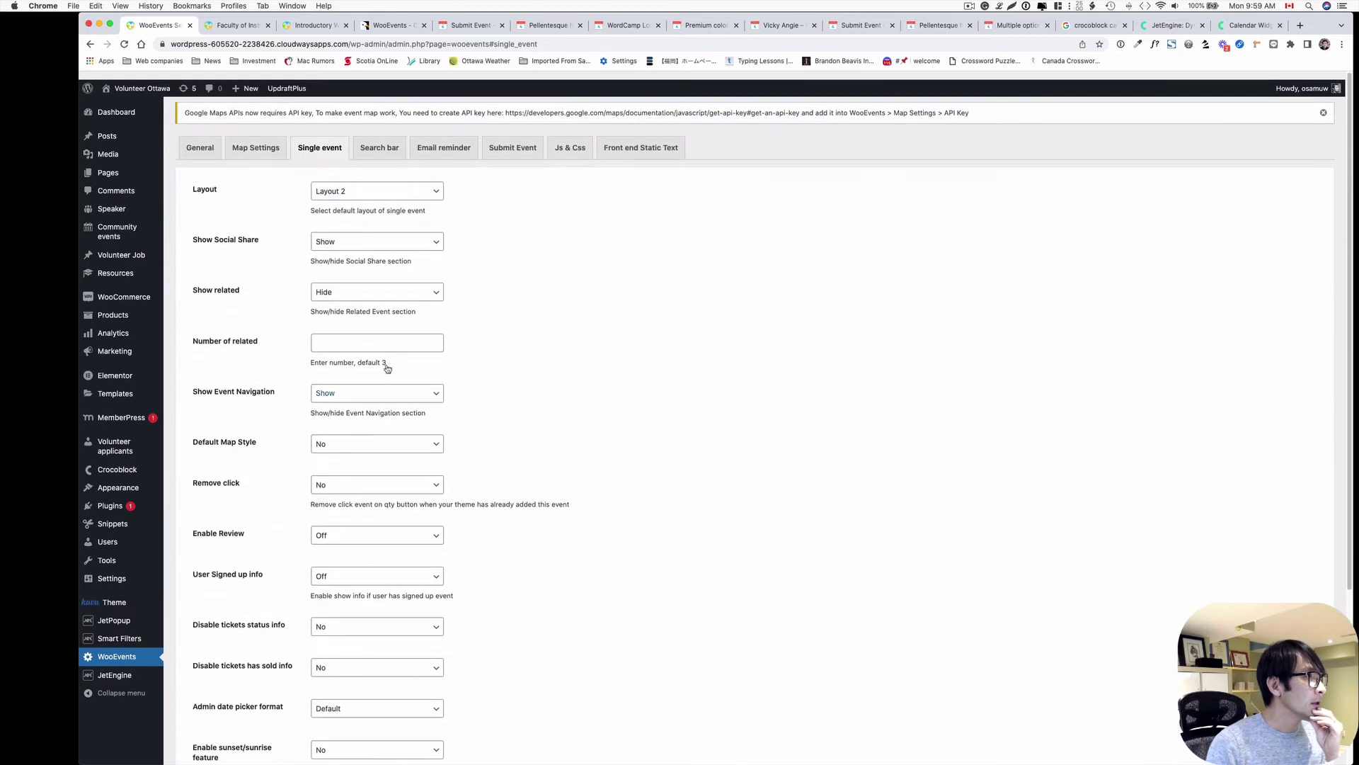
- On the Email reminder tab, turn on Enable setting per event
left_click(371, 150)
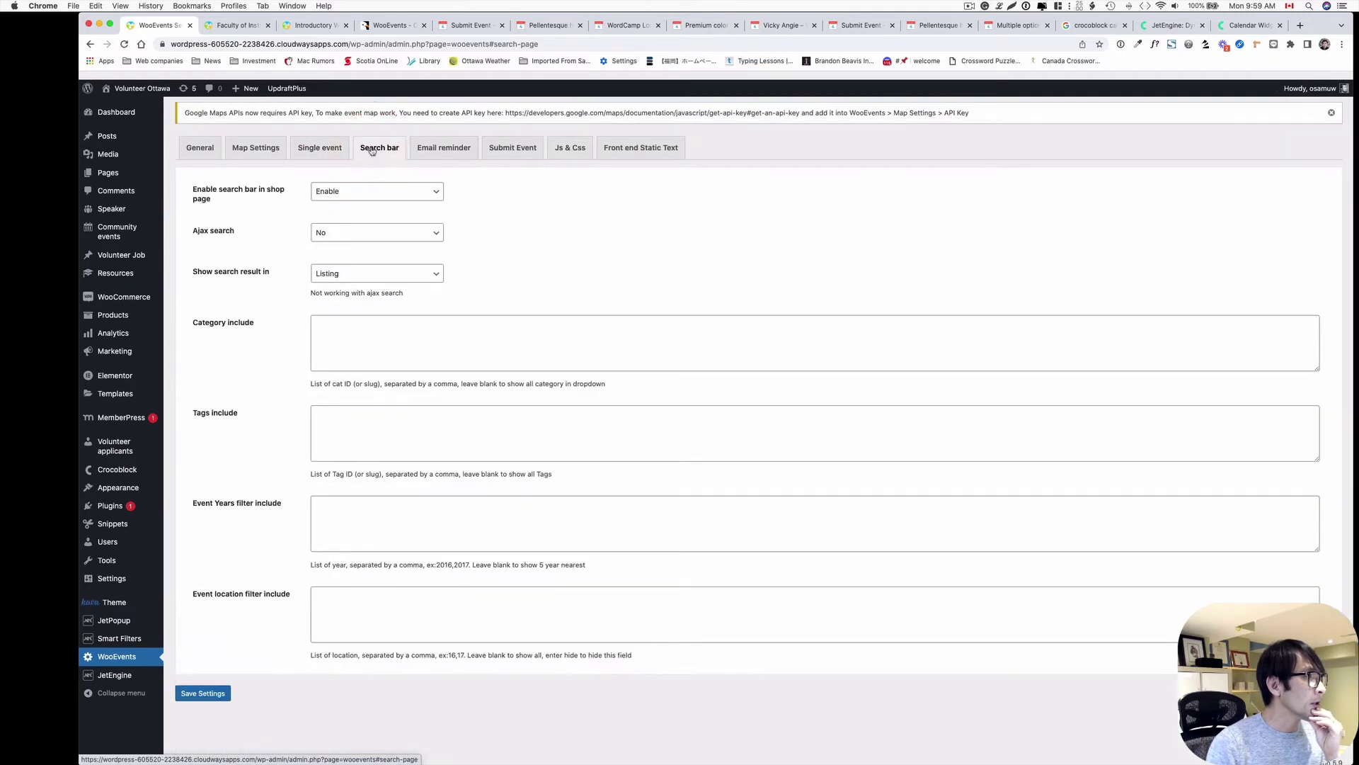
left_click(442, 152)
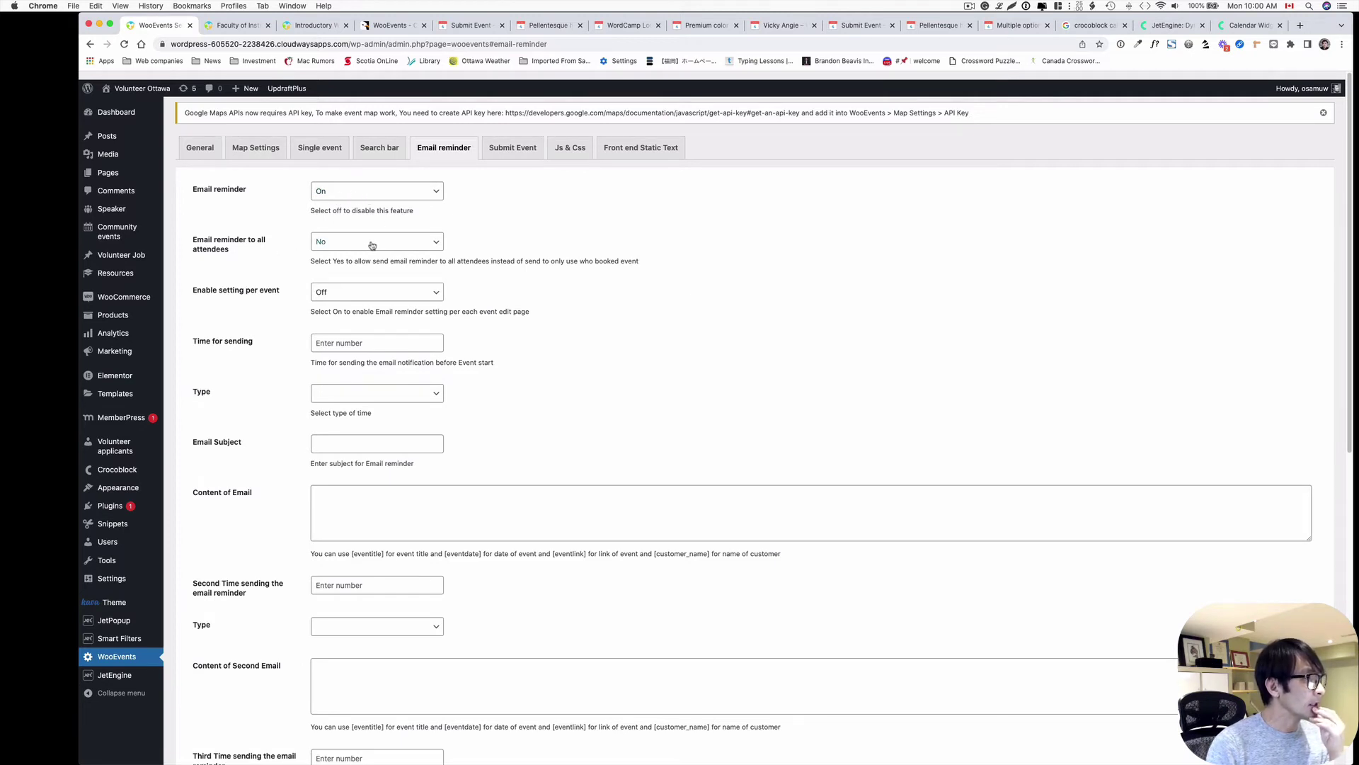
left_click(420, 250)
left_click(509, 244)
scroll(223, 248, "down", 2)
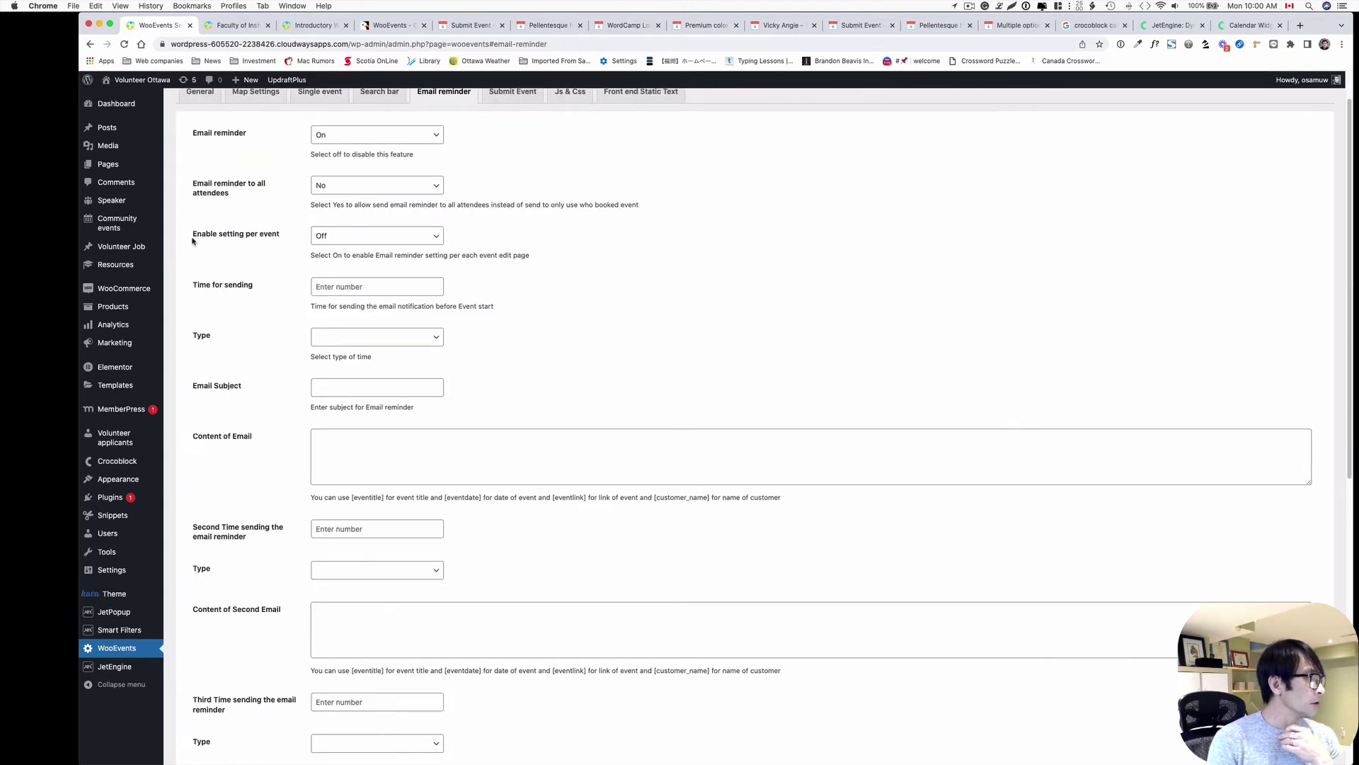
left_click_drag(195, 235, 276, 237)
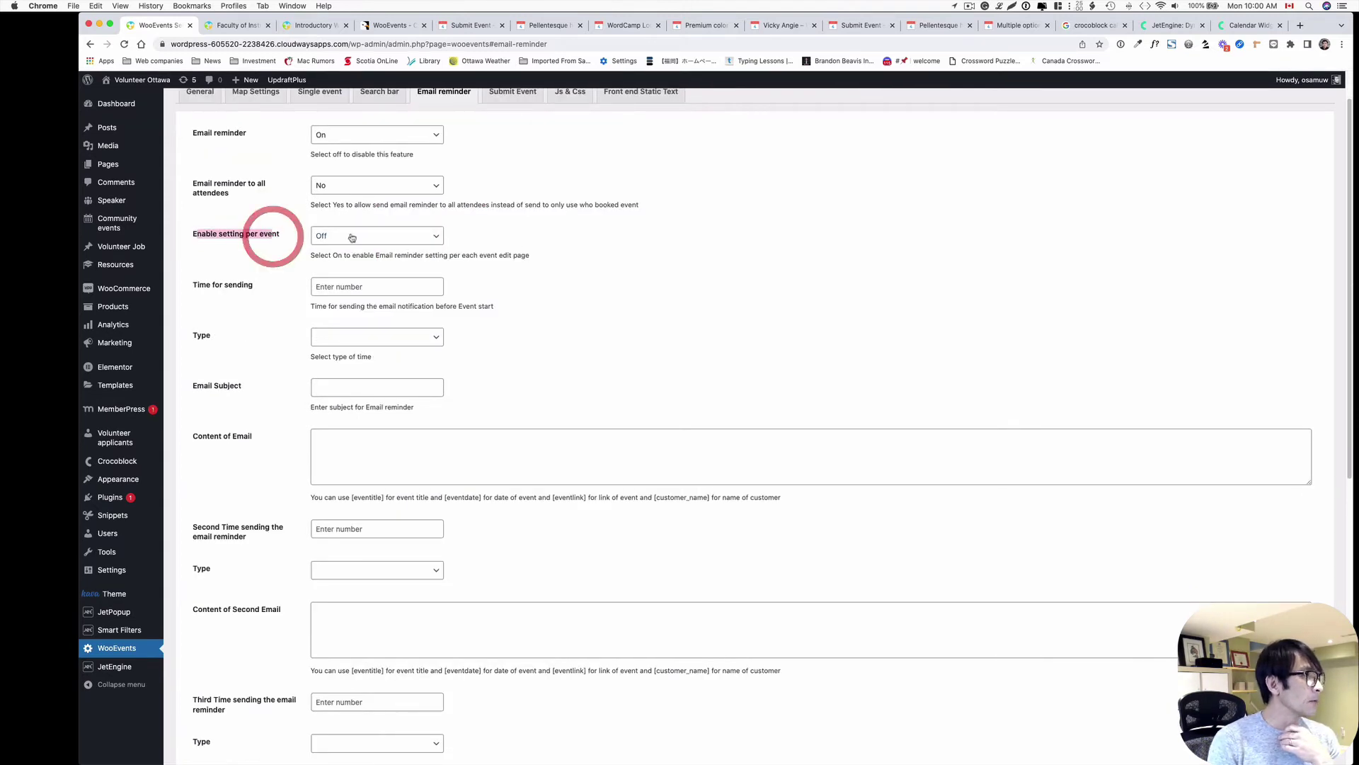
left_click(538, 236)
left_click(428, 237)
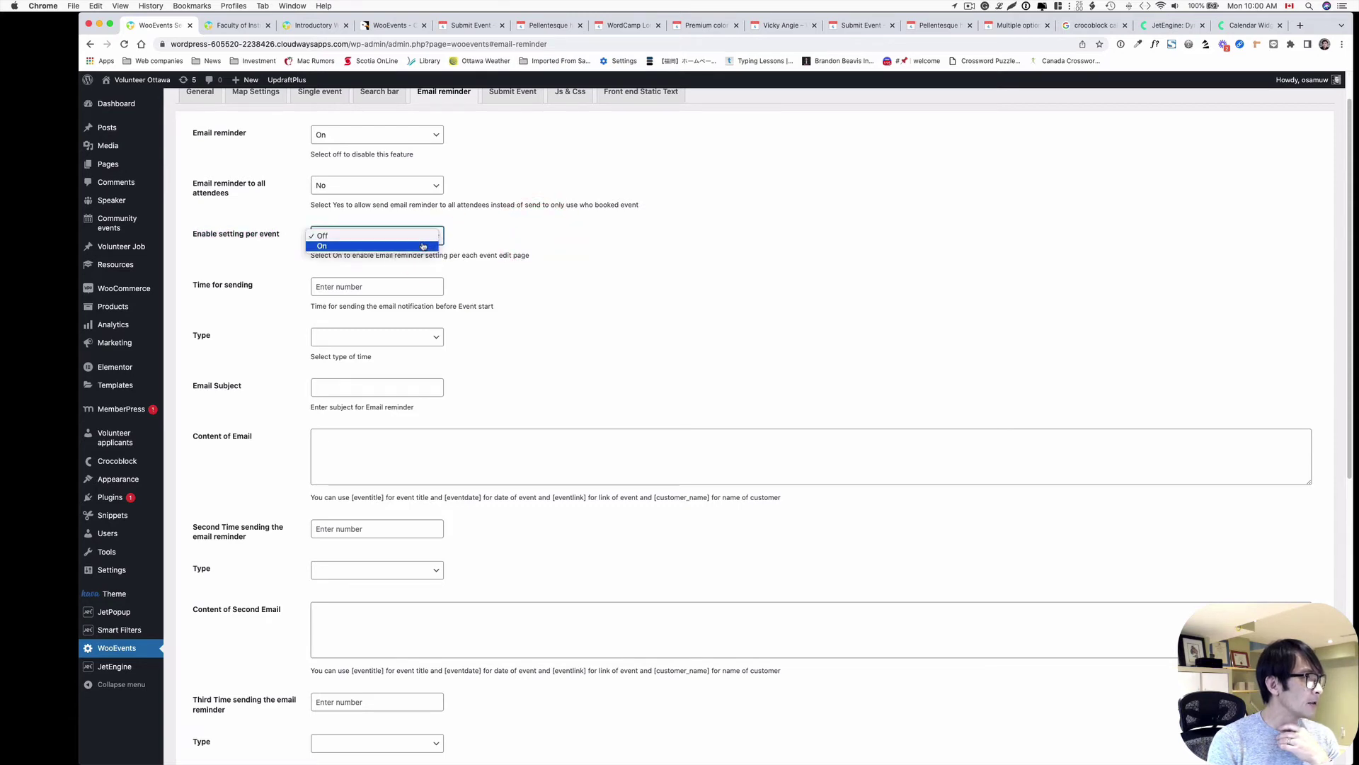
left_click(422, 245)
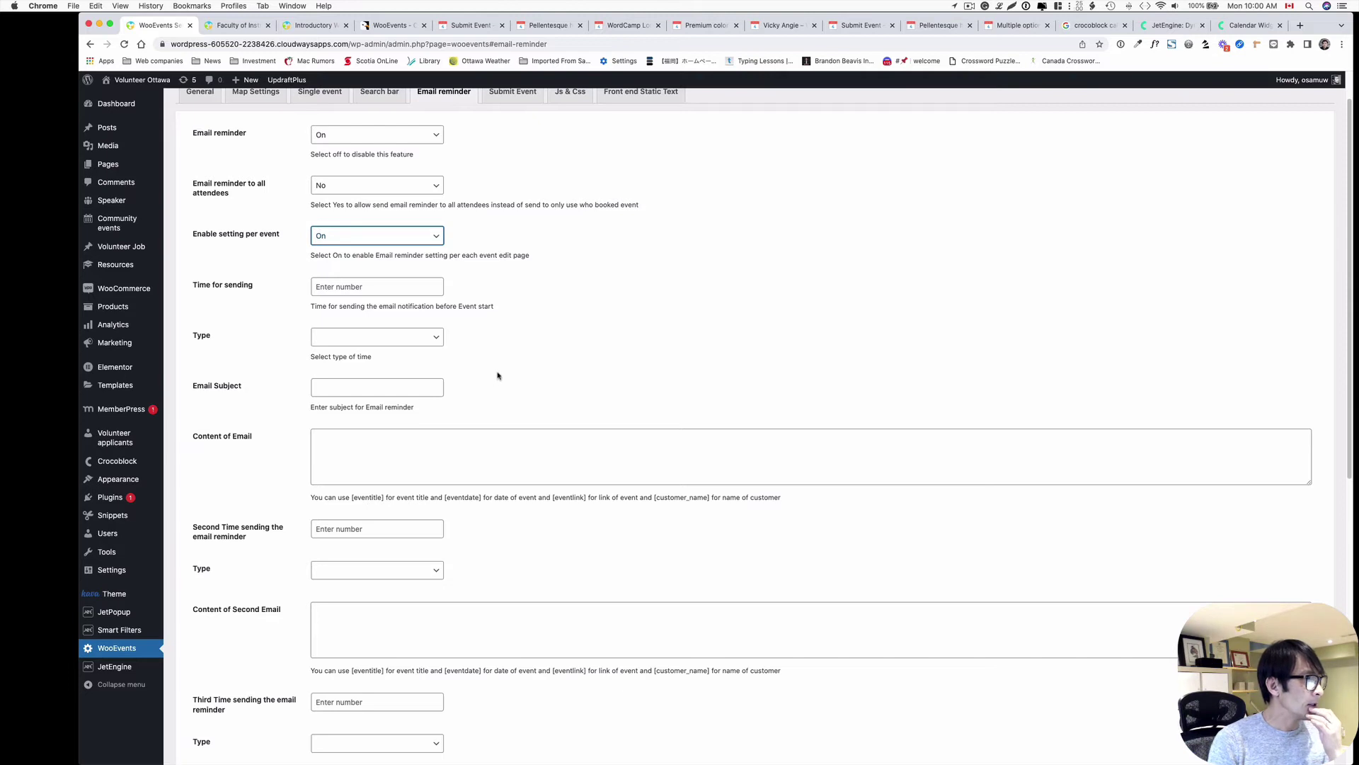
scroll(498, 376, "down", 1)
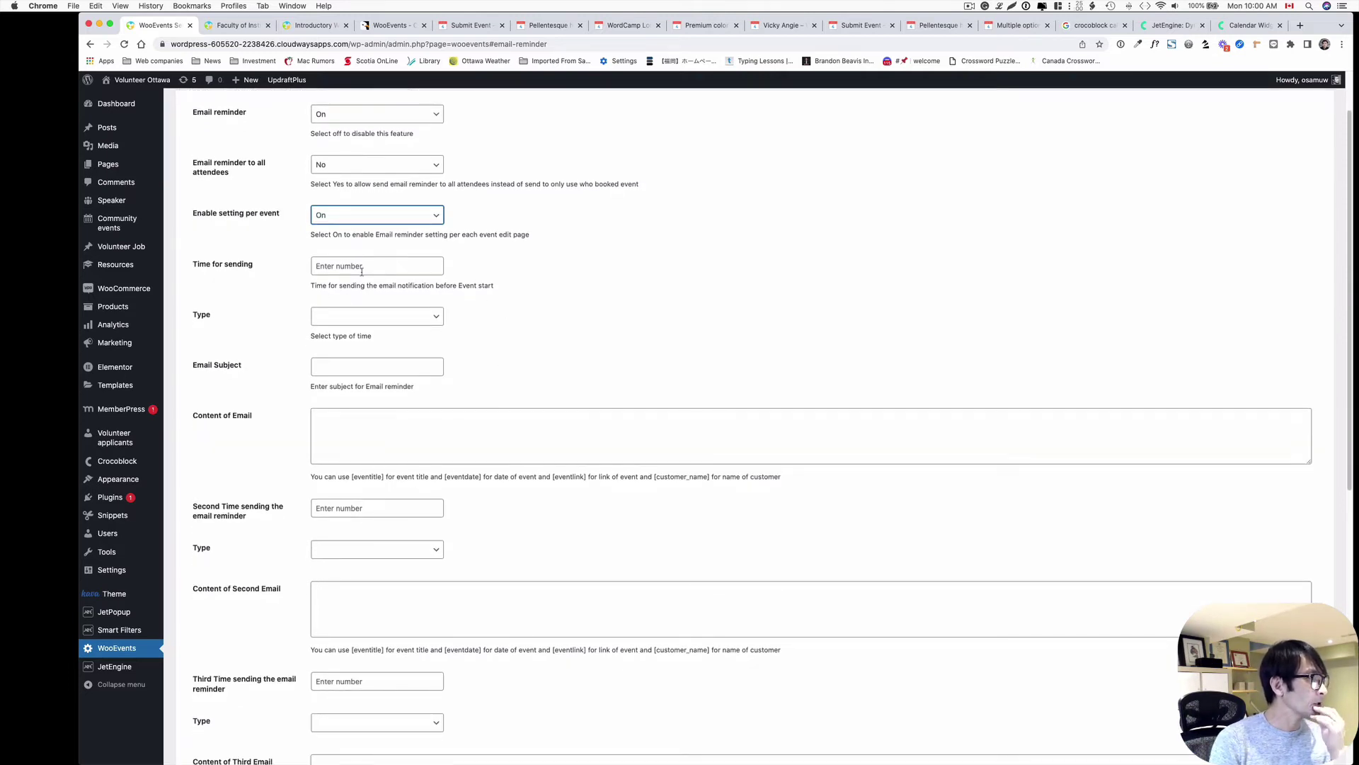
- Schedule the first reminder email for 2 days before the event
left_click(347, 315)
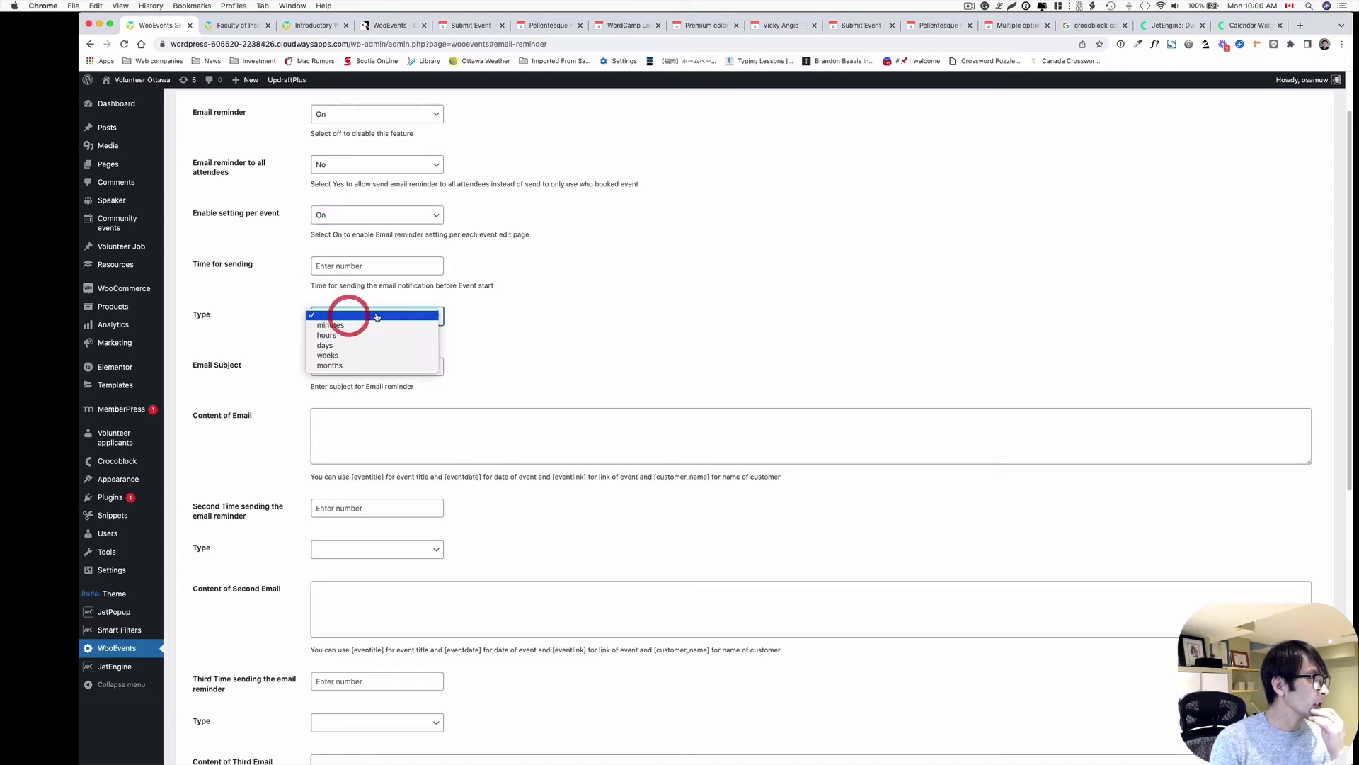
left_click(530, 309)
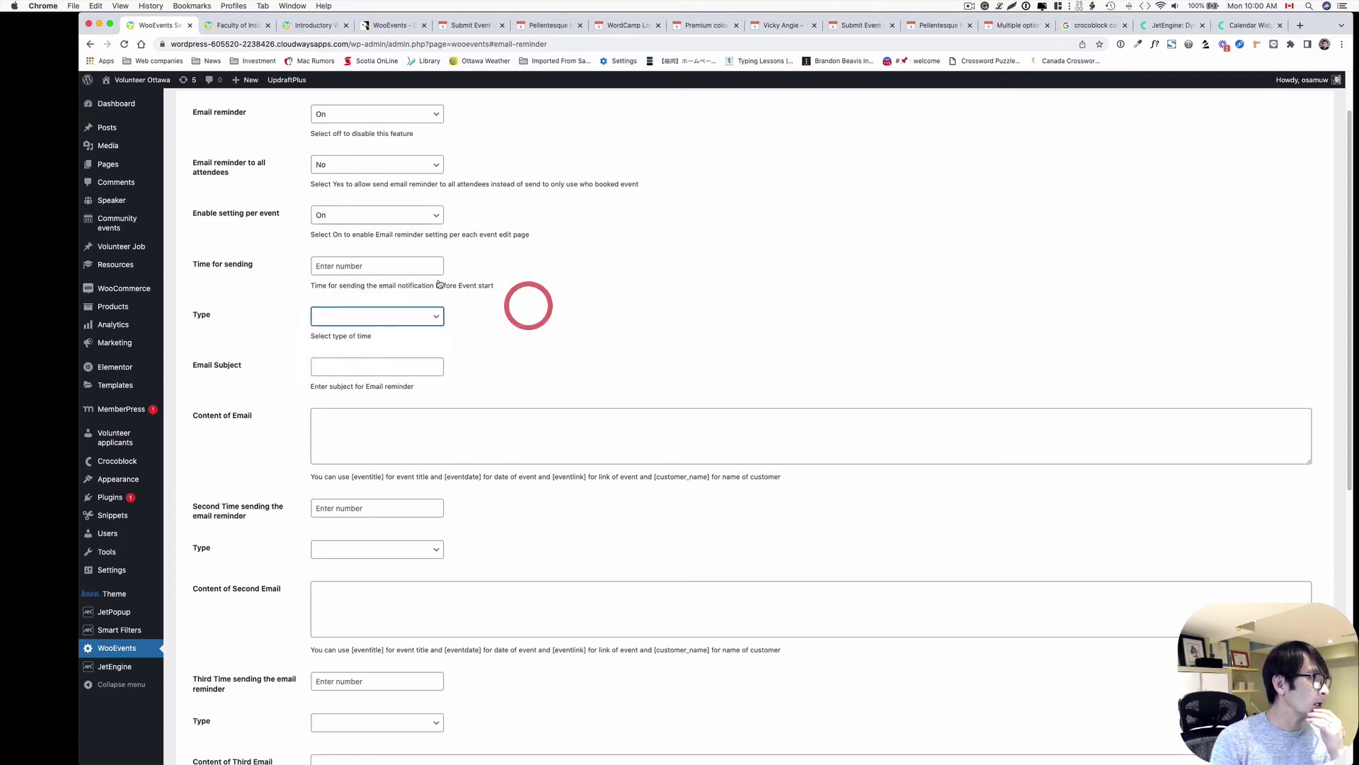
left_click(394, 267)
left_click(549, 269)
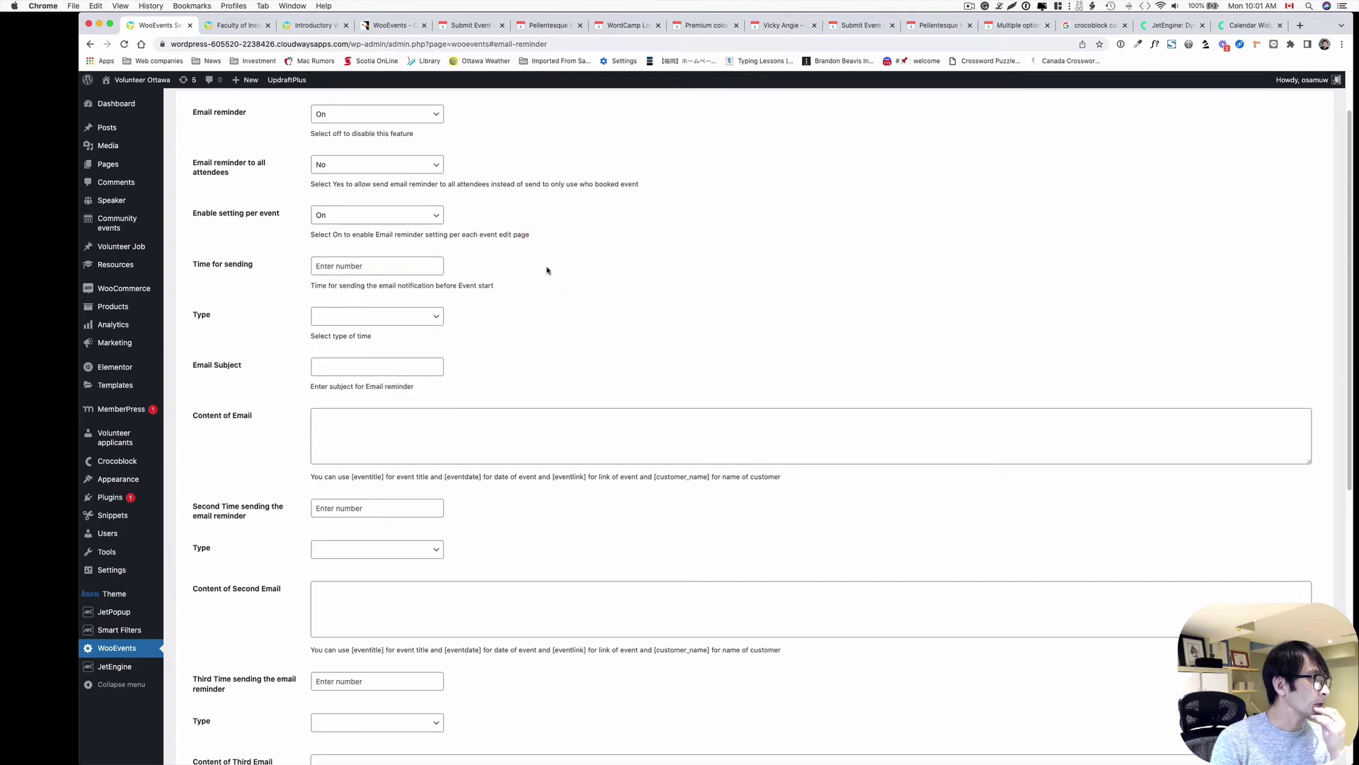
left_click(382, 267)
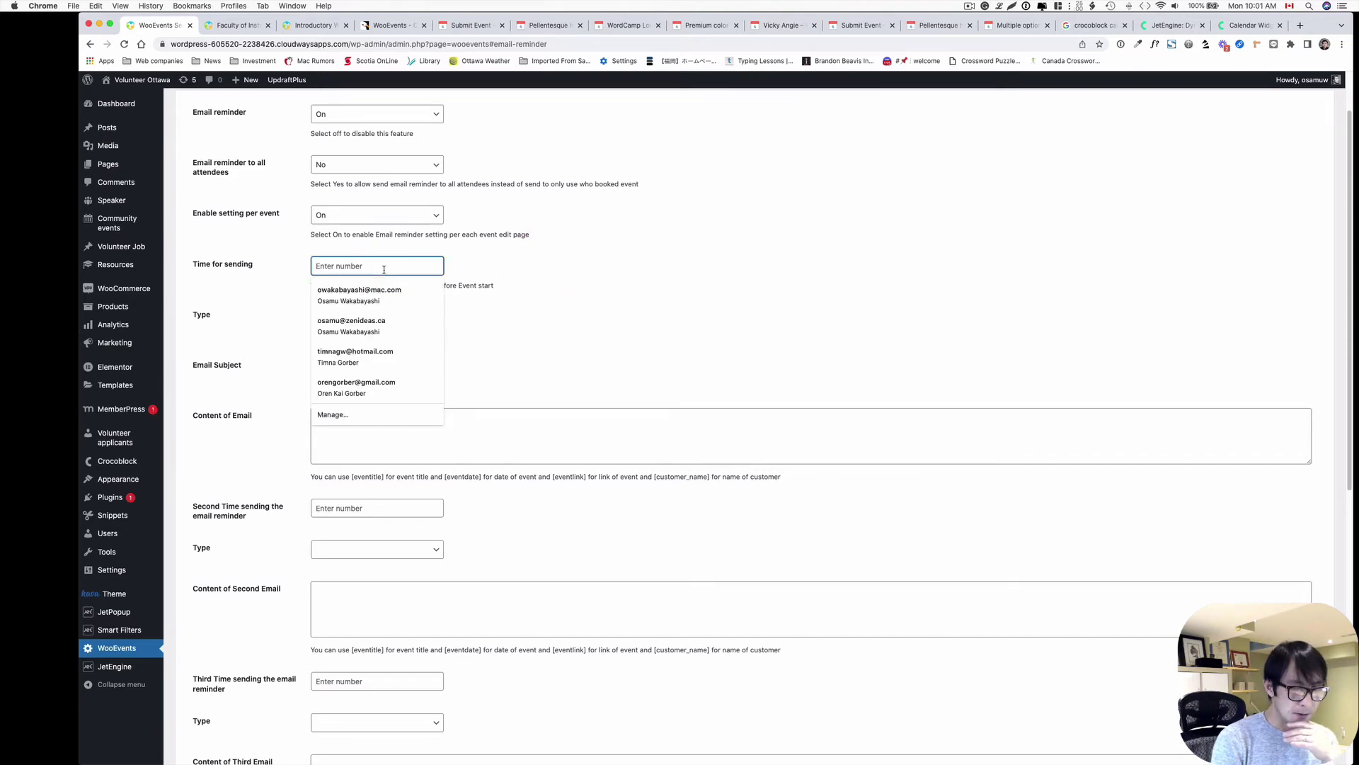
type("2")
left_click(371, 314)
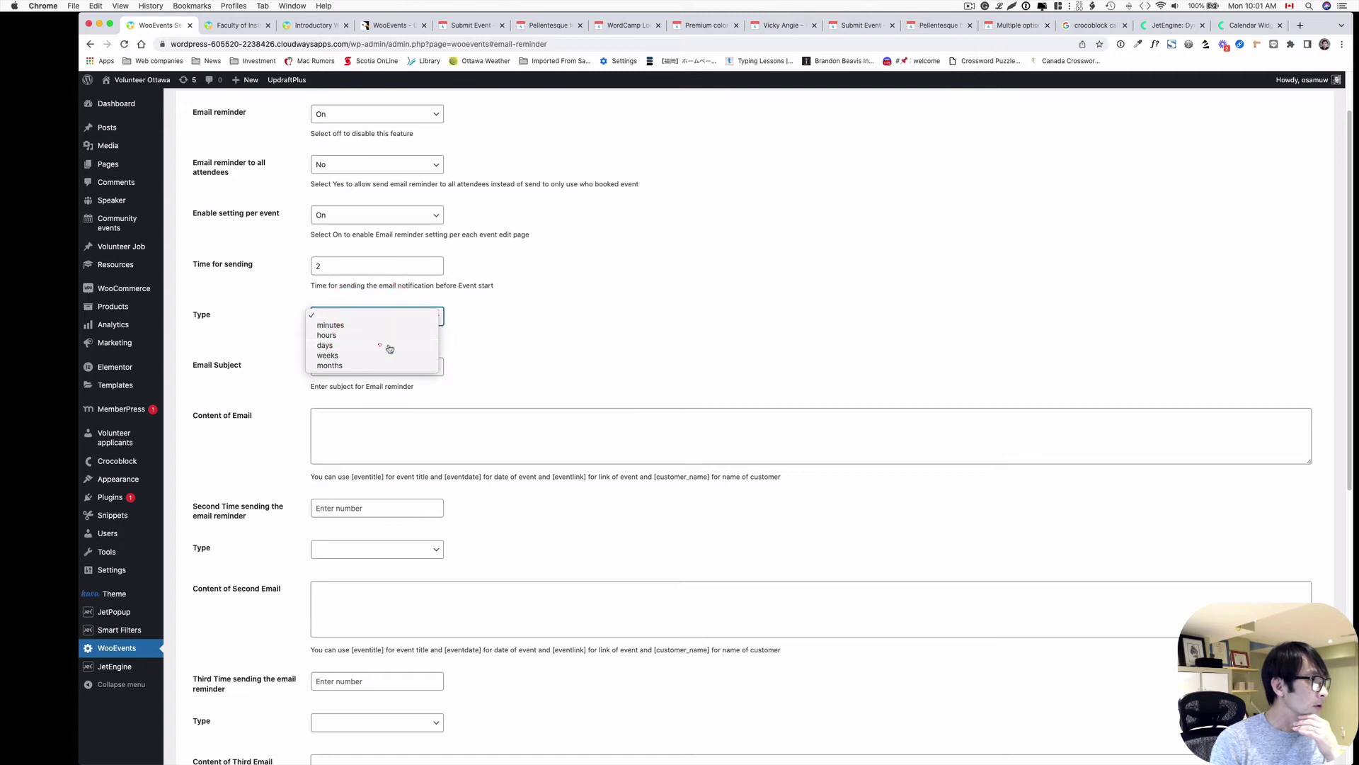
left_click(380, 343)
scroll(542, 317, "down", 2)
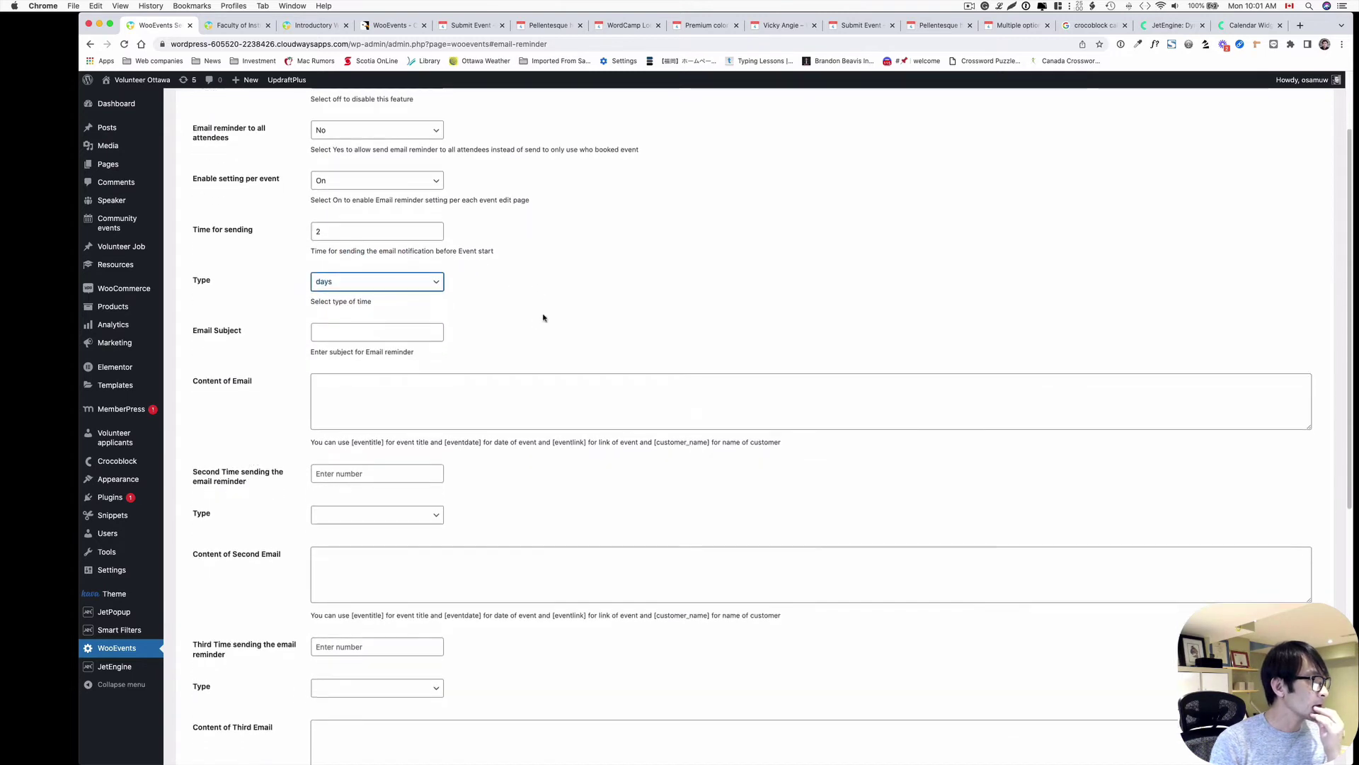
left_click(400, 317)
left_click(504, 320)
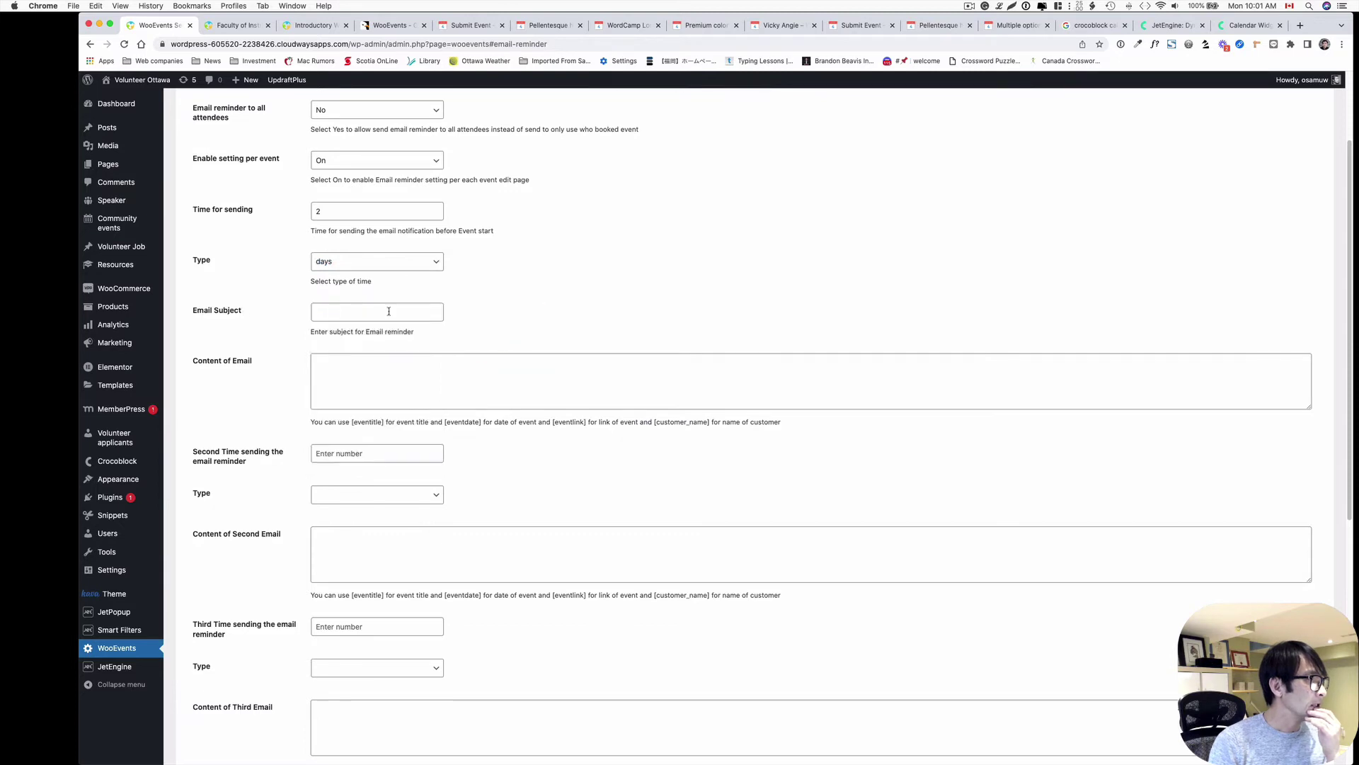
scroll(476, 337, "down", 2)
left_click(371, 328)
scroll(297, 379, "down", 1)
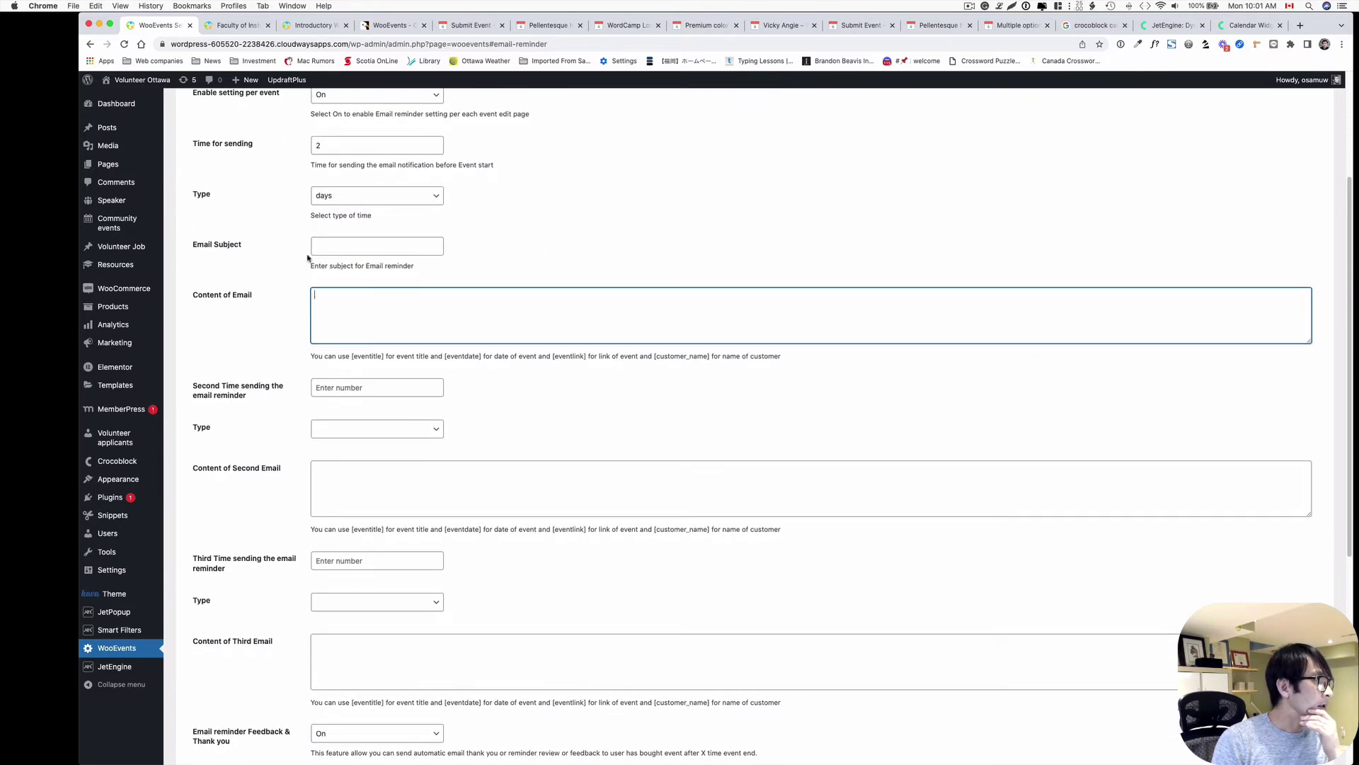
scroll(315, 254, "up", 5)
scroll(318, 257, "down", 5)
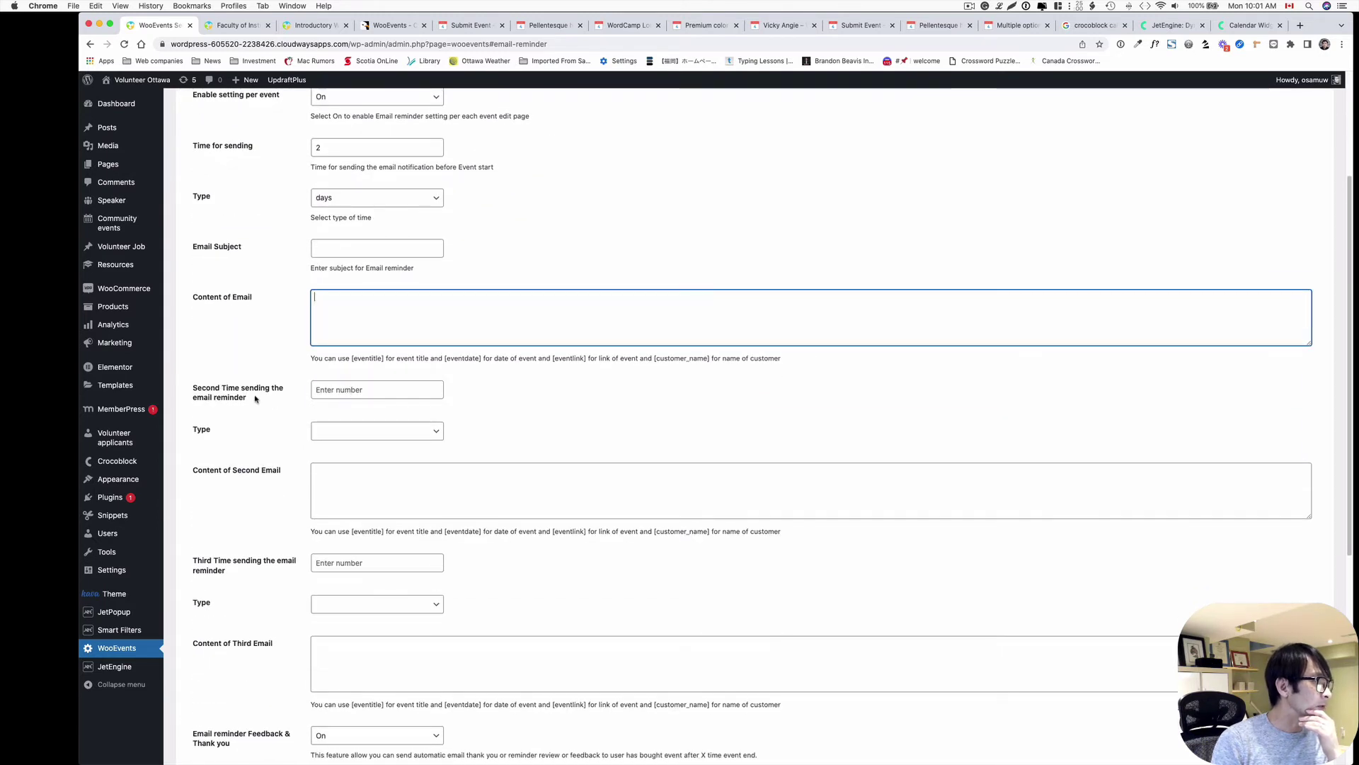
- Schedule the second reminder email for 1 day before the event
left_click(351, 389)
type("1")
left_click(401, 431)
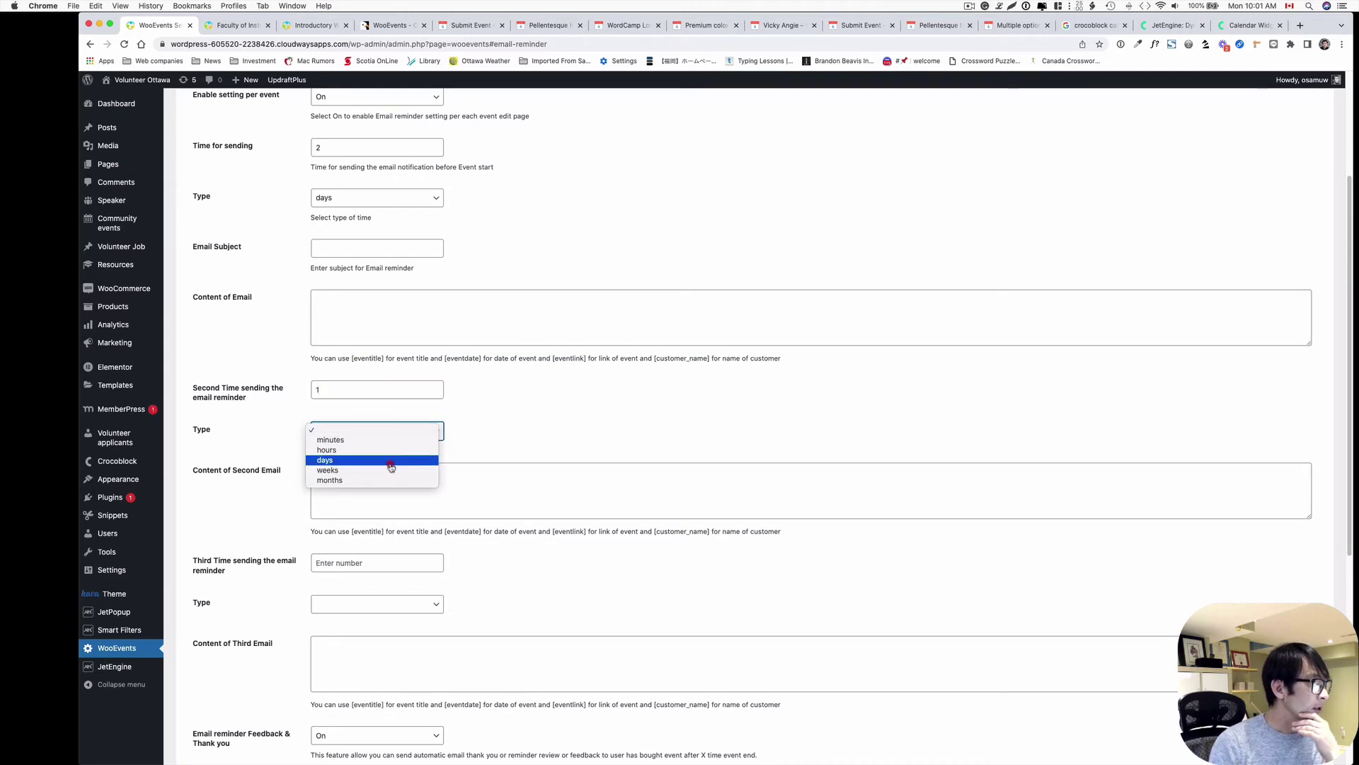
left_click(390, 462)
scroll(542, 444, "down", 2)
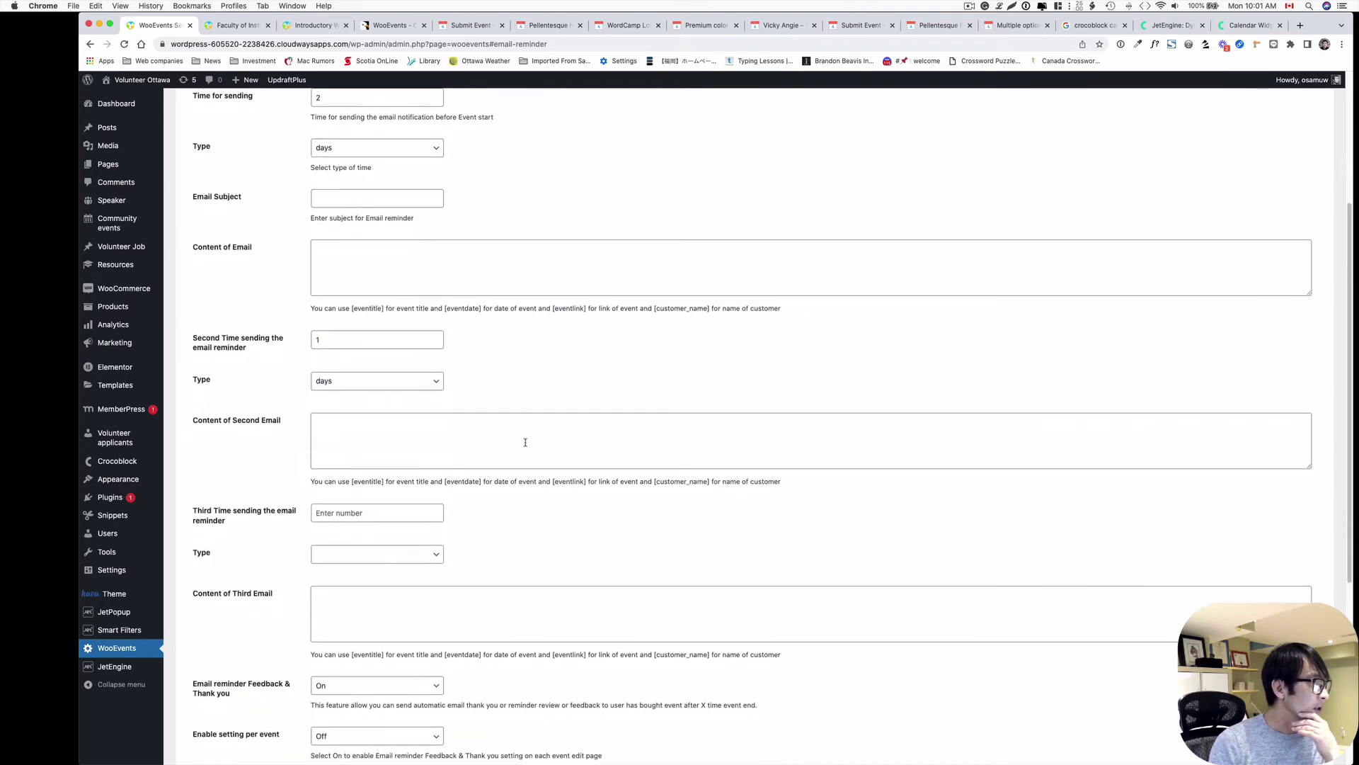
left_click(424, 430)
scroll(421, 432, "down", 5)
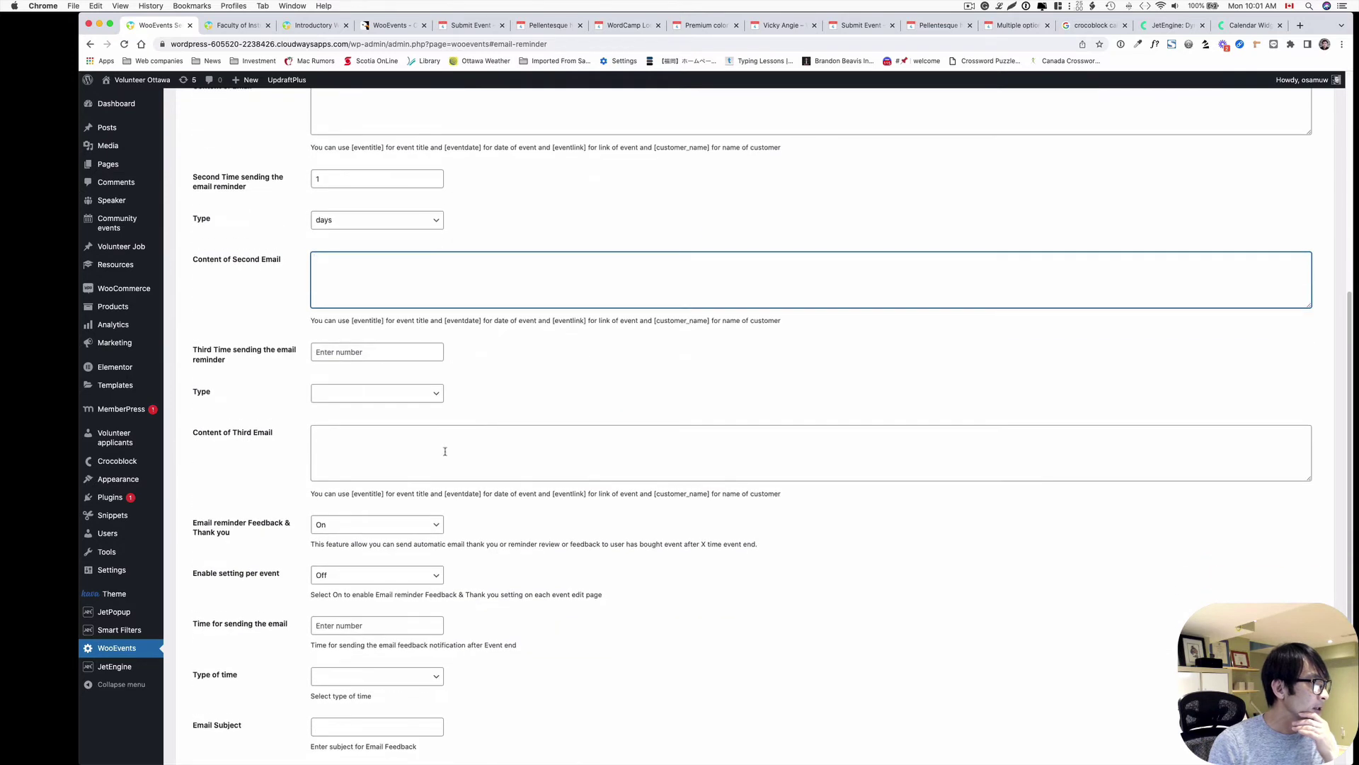
- Schedule the third reminder email for 2 hours before the event
left_click(386, 340)
type("2")
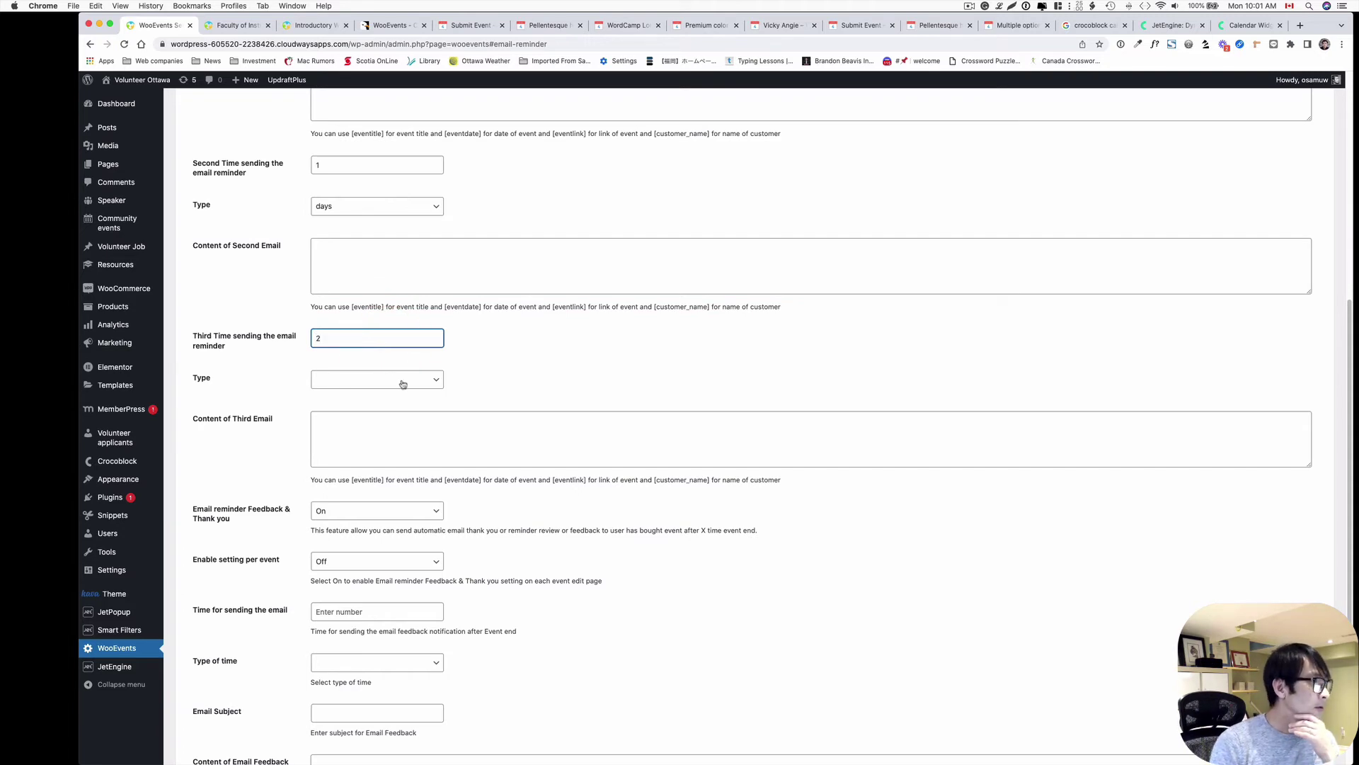
left_click(400, 379)
left_click(400, 393)
left_click(530, 378)
left_click(395, 432)
scroll(415, 452, "down", 4)
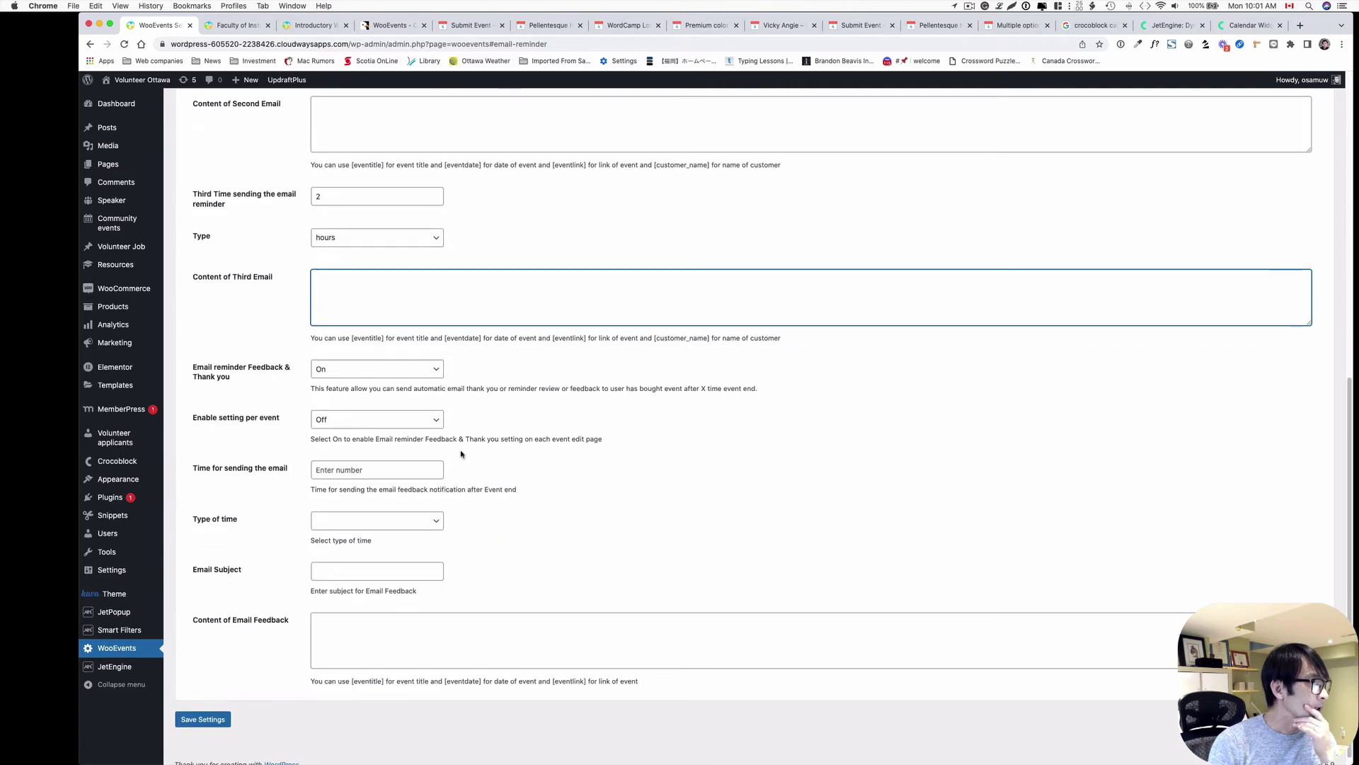
- Set the feedback email's Enable setting per event to On
left_click(230, 385)
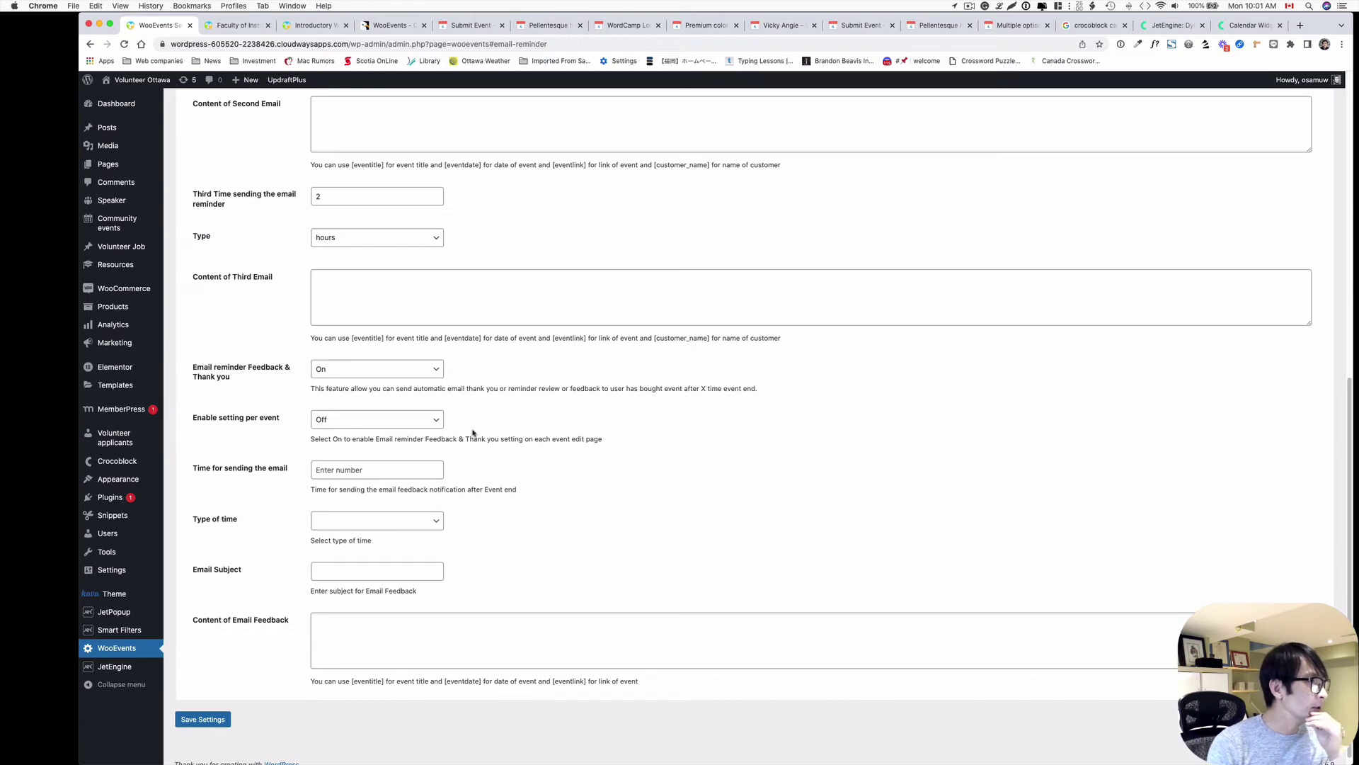
left_click(347, 425)
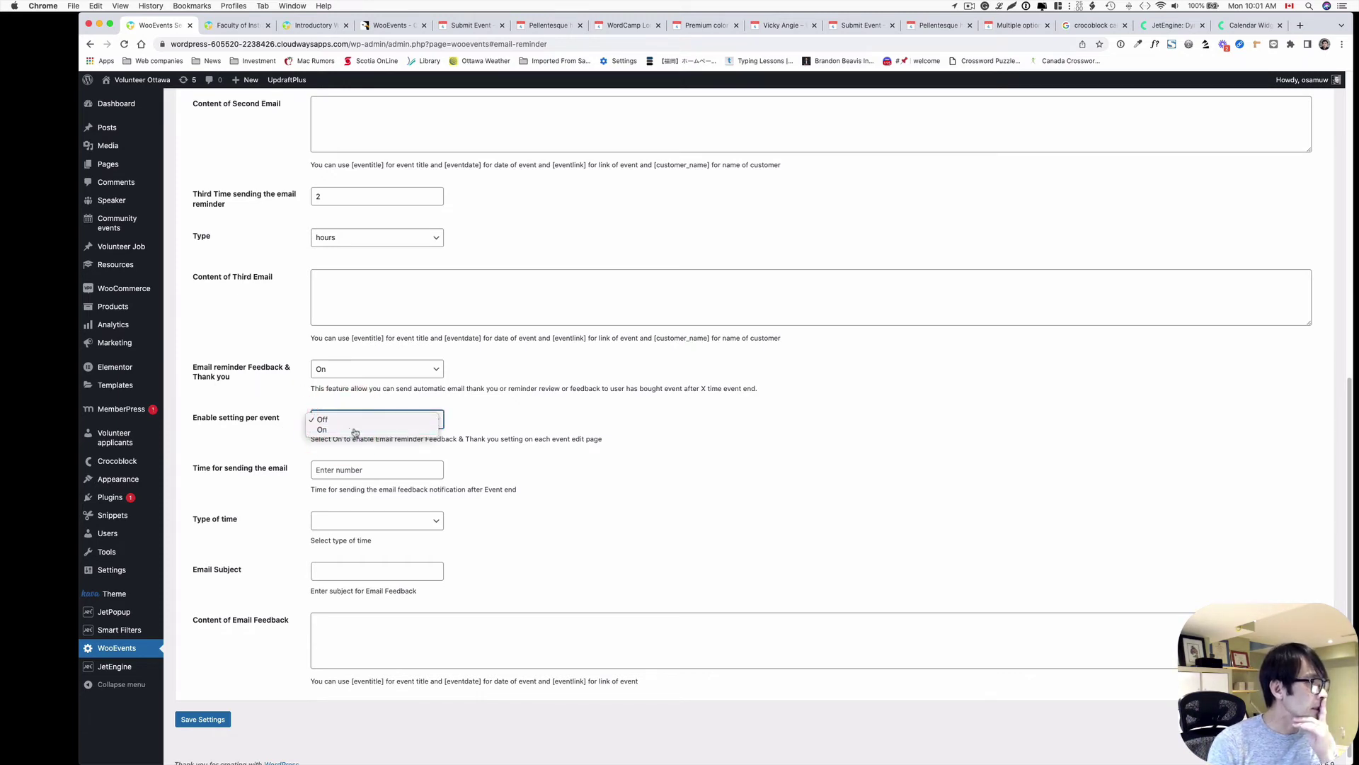
left_click(349, 430)
scroll(625, 504, "down", 1)
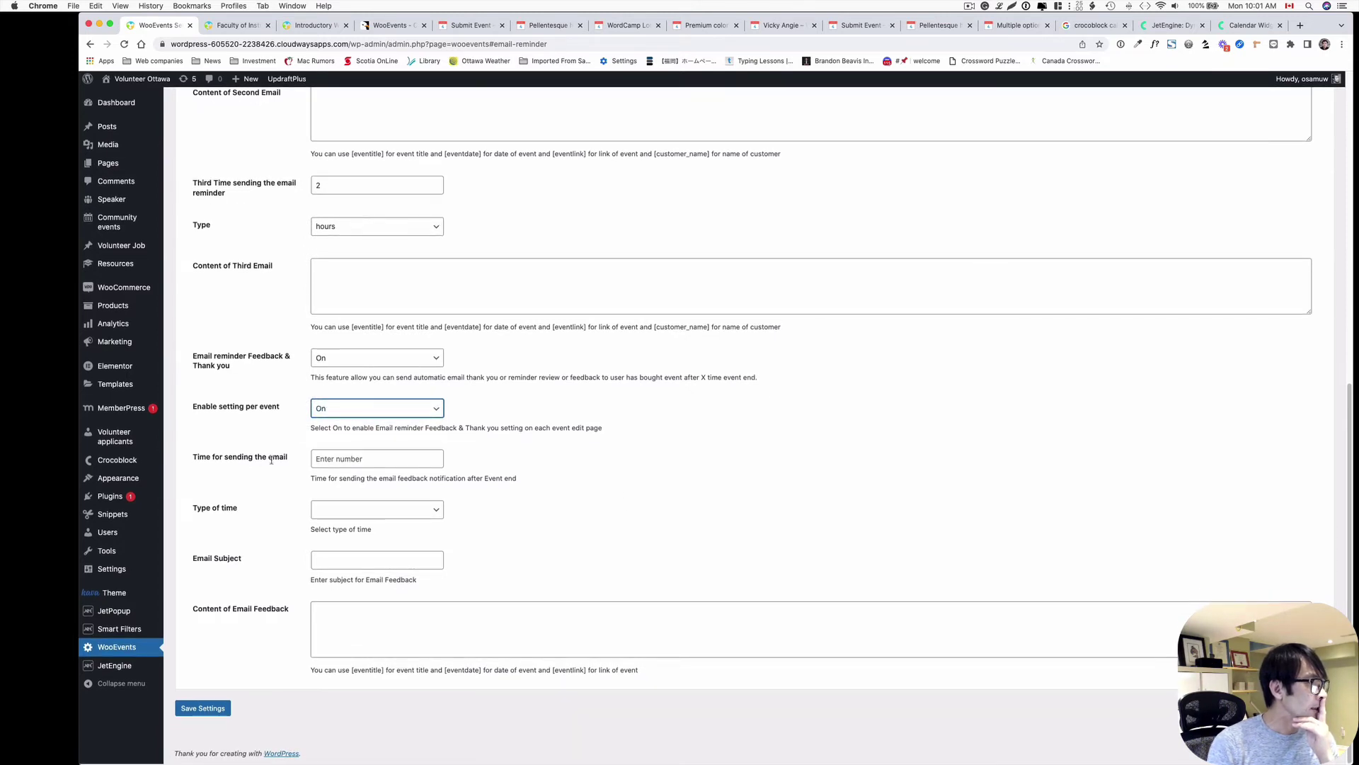
- Send the feedback email 1 day after the event and save the settings
left_click(358, 458)
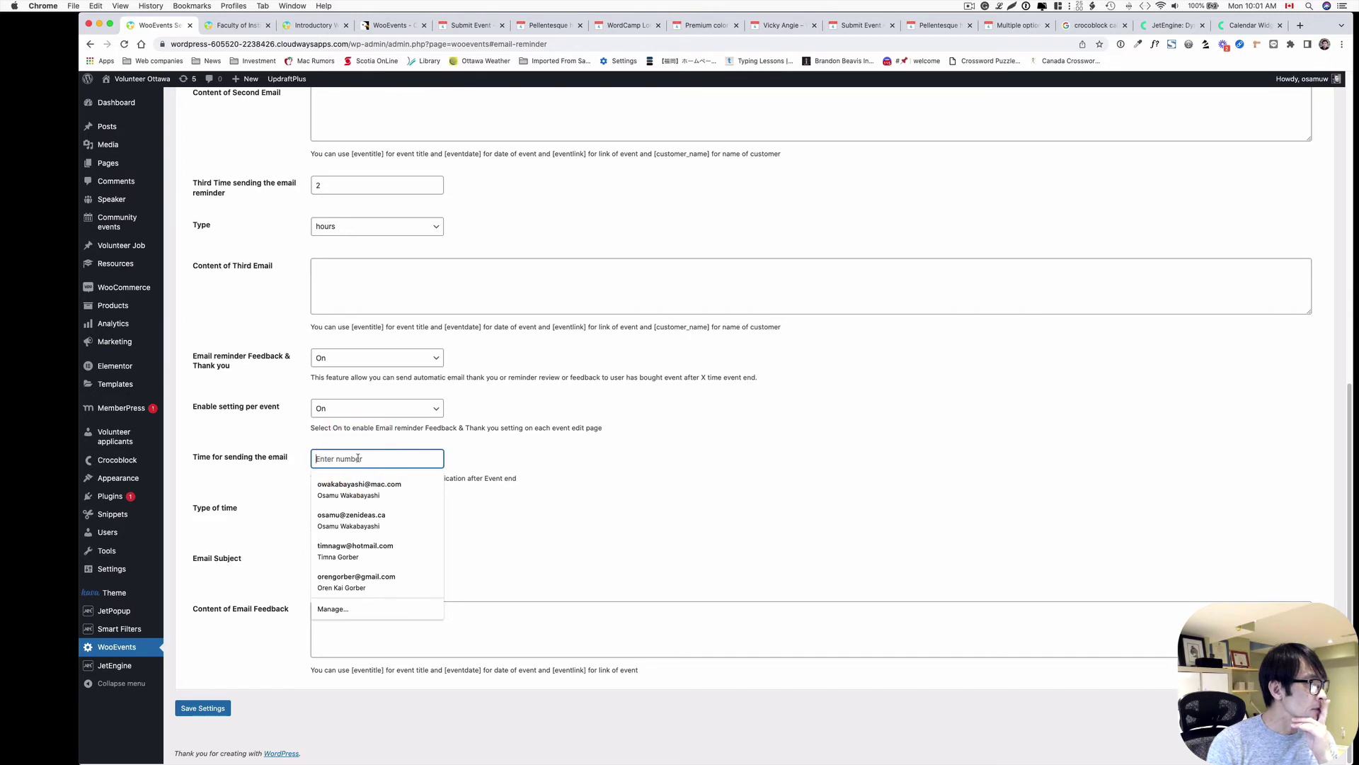
type("2")
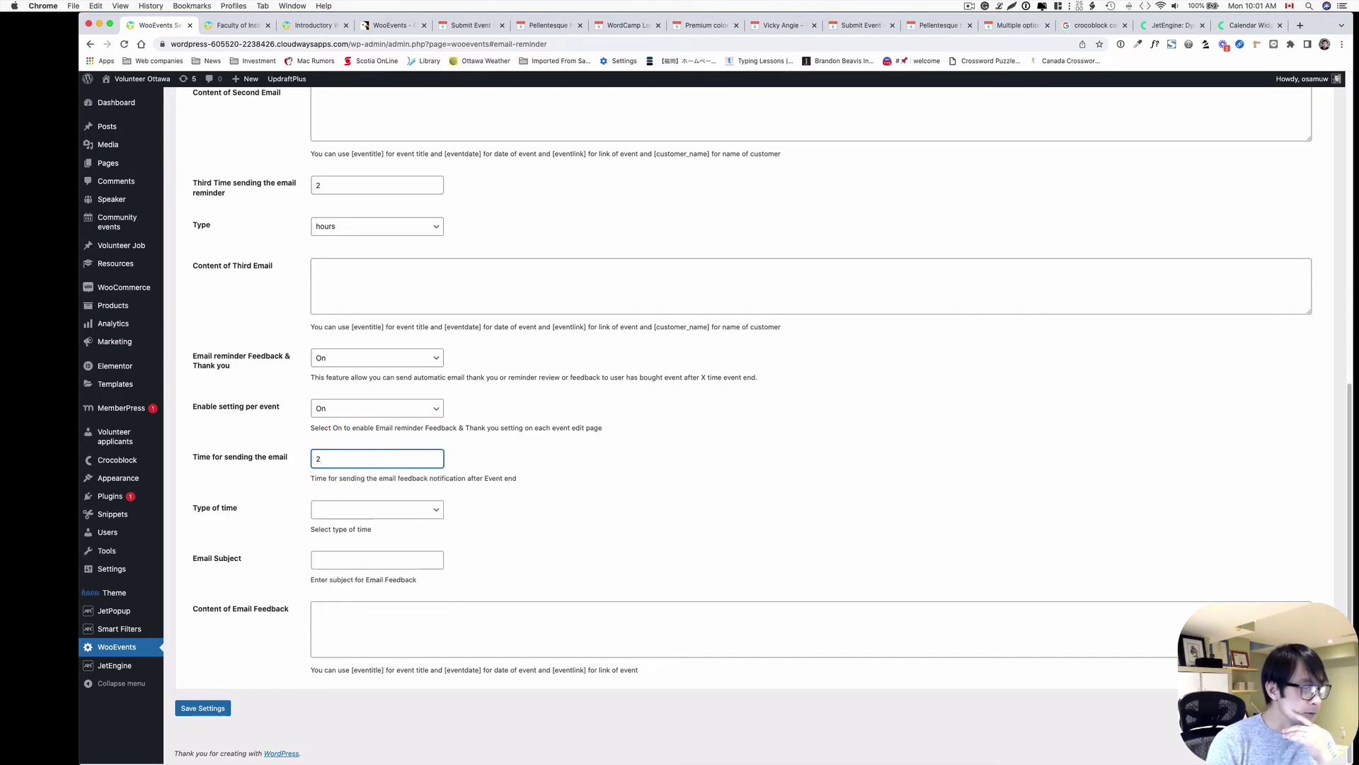
key("BackSpace")
type("1")
left_click(364, 511)
left_click(413, 533)
scroll(550, 559, "down", 1)
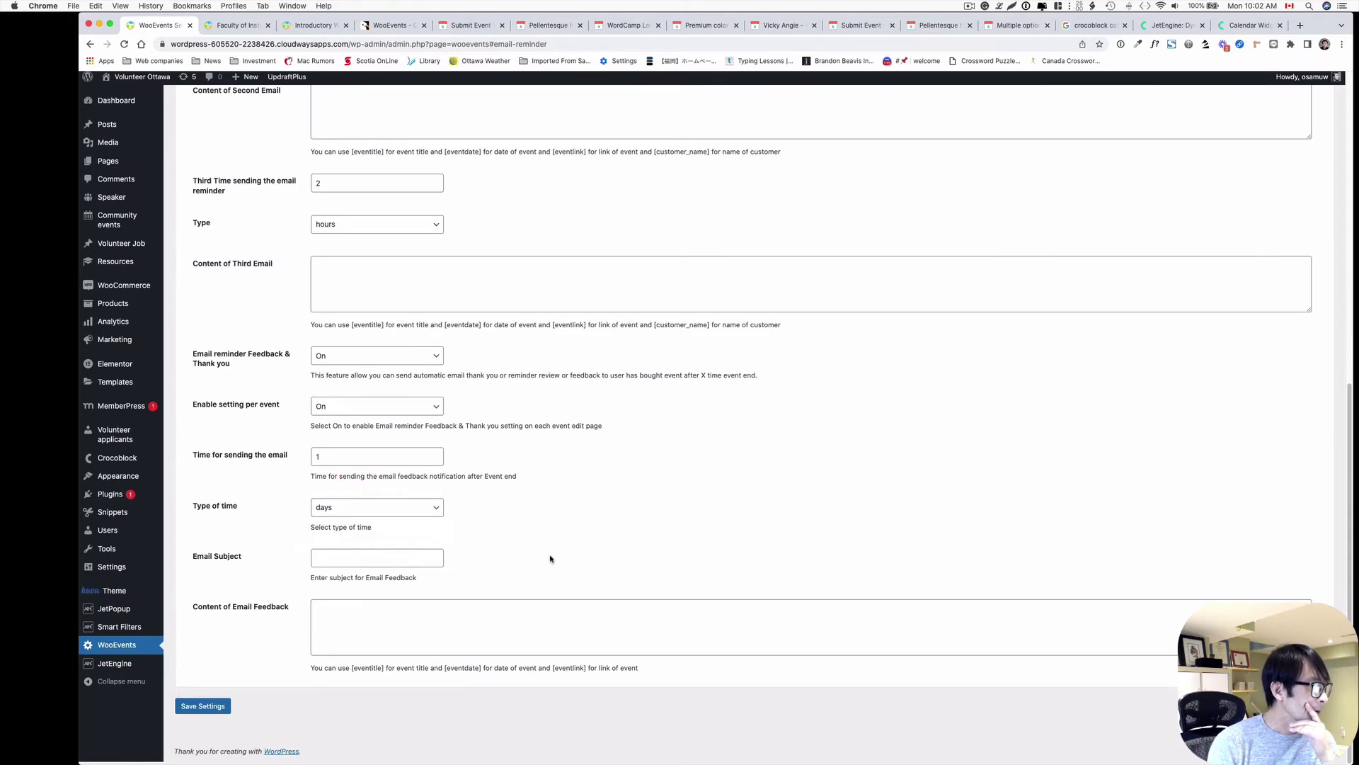
left_click(380, 560)
left_click(500, 622)
left_click(600, 569)
left_click(377, 615)
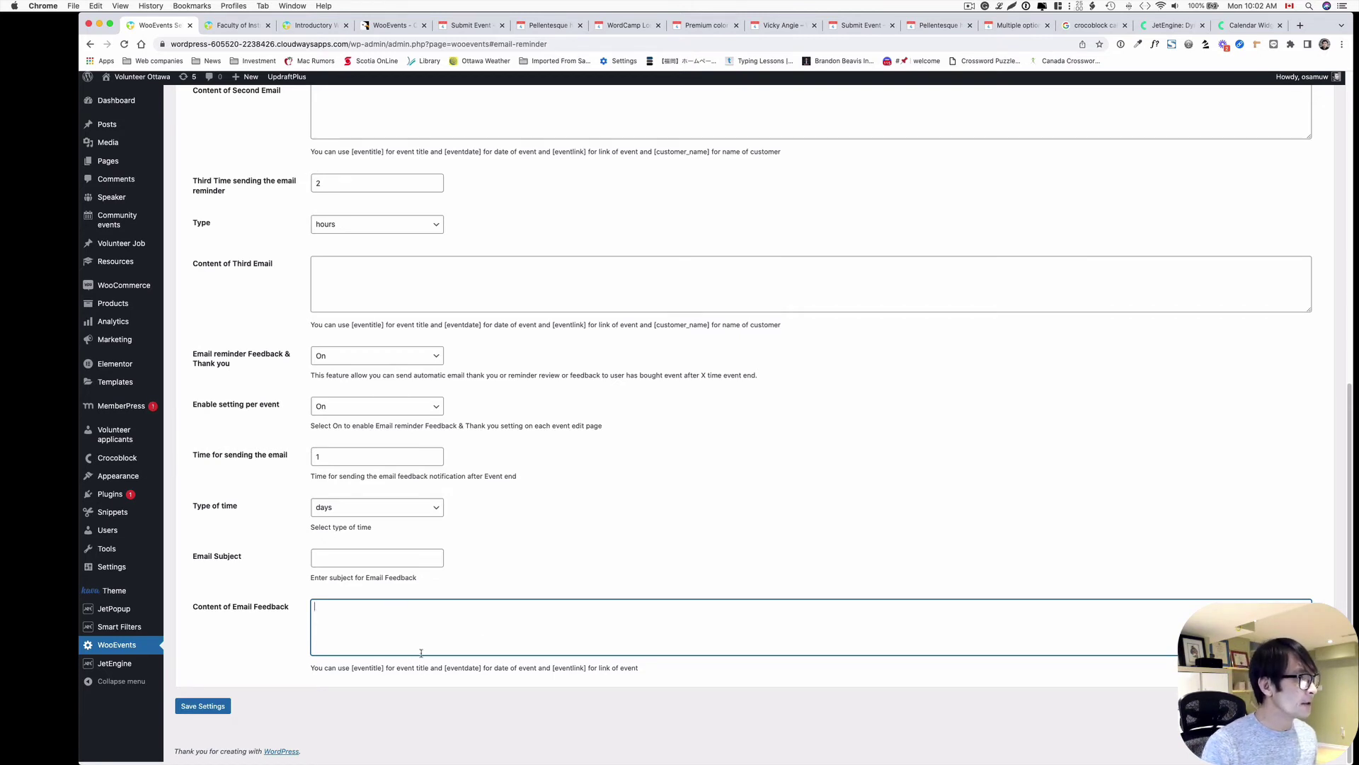
left_click(204, 706)
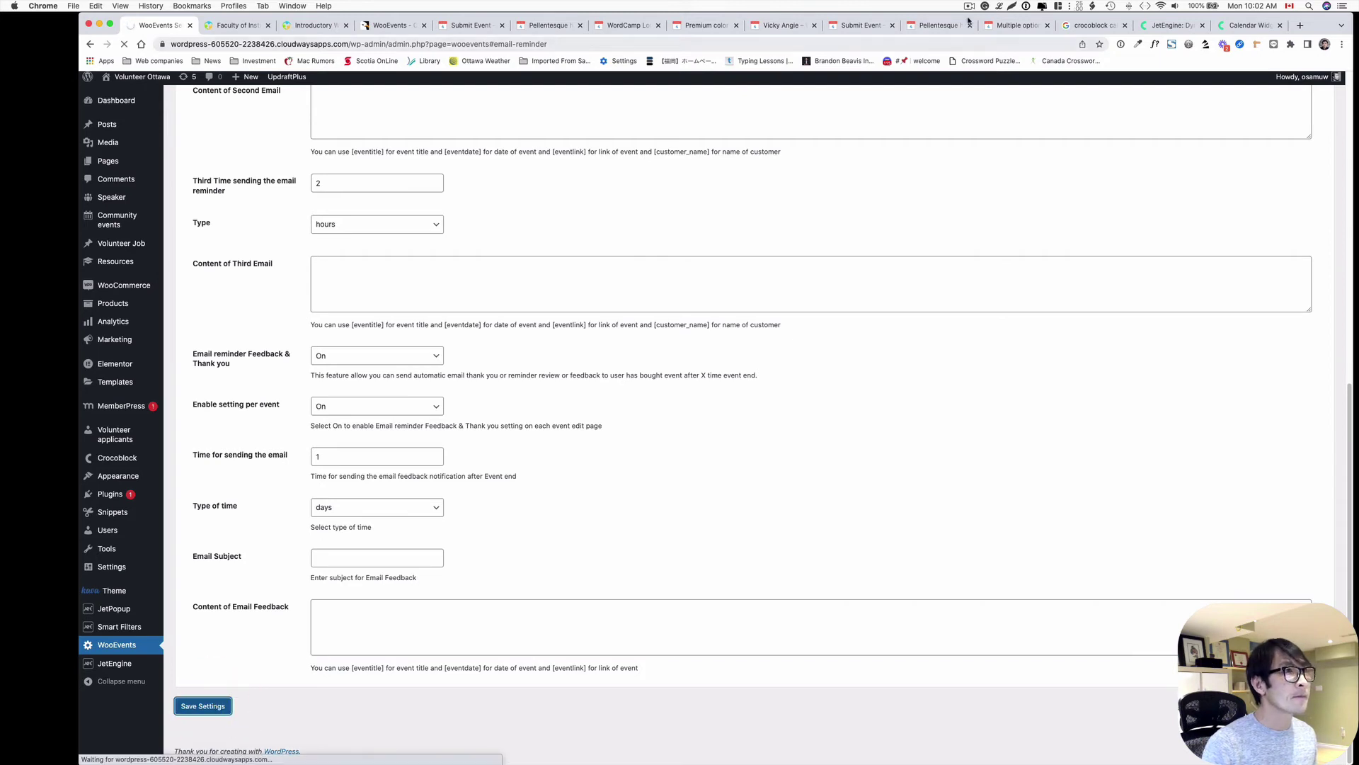
left_click(513, 145)
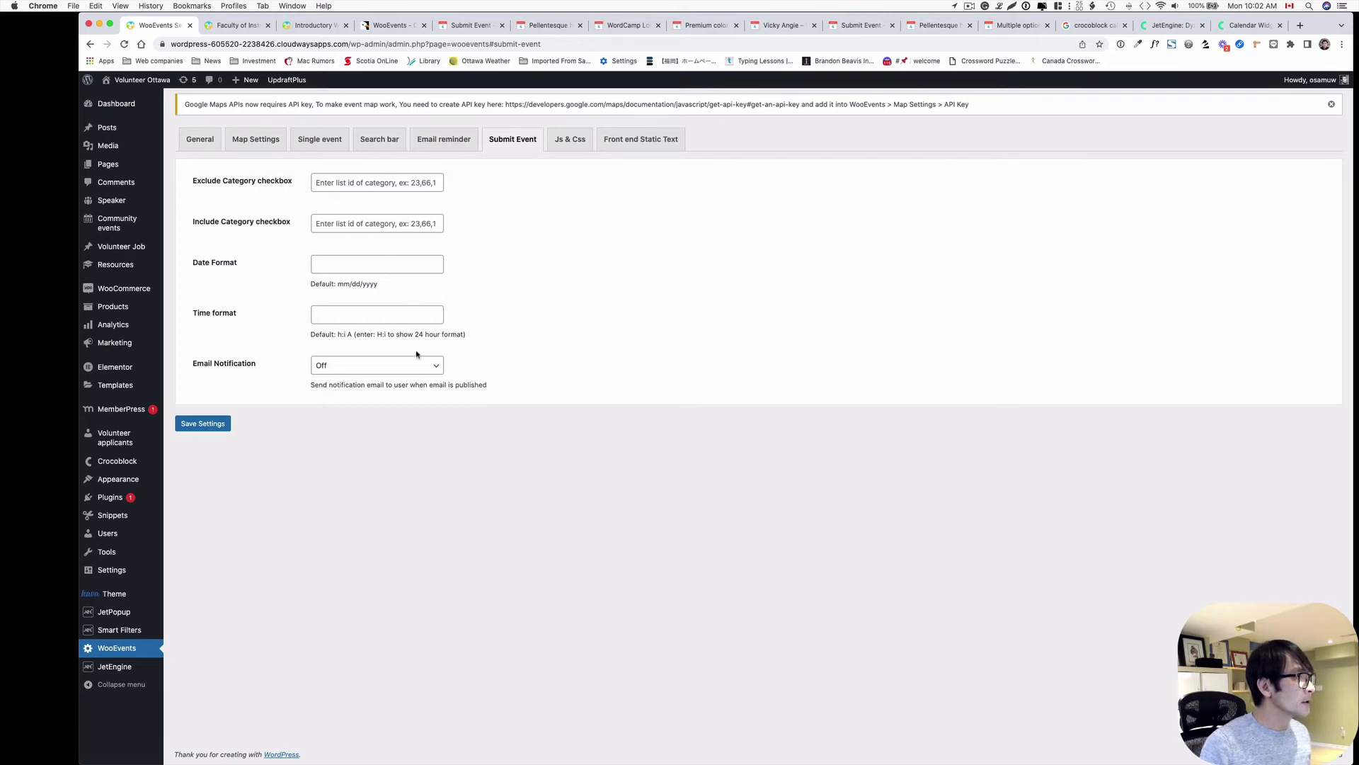
left_click(366, 368)
left_click(549, 336)
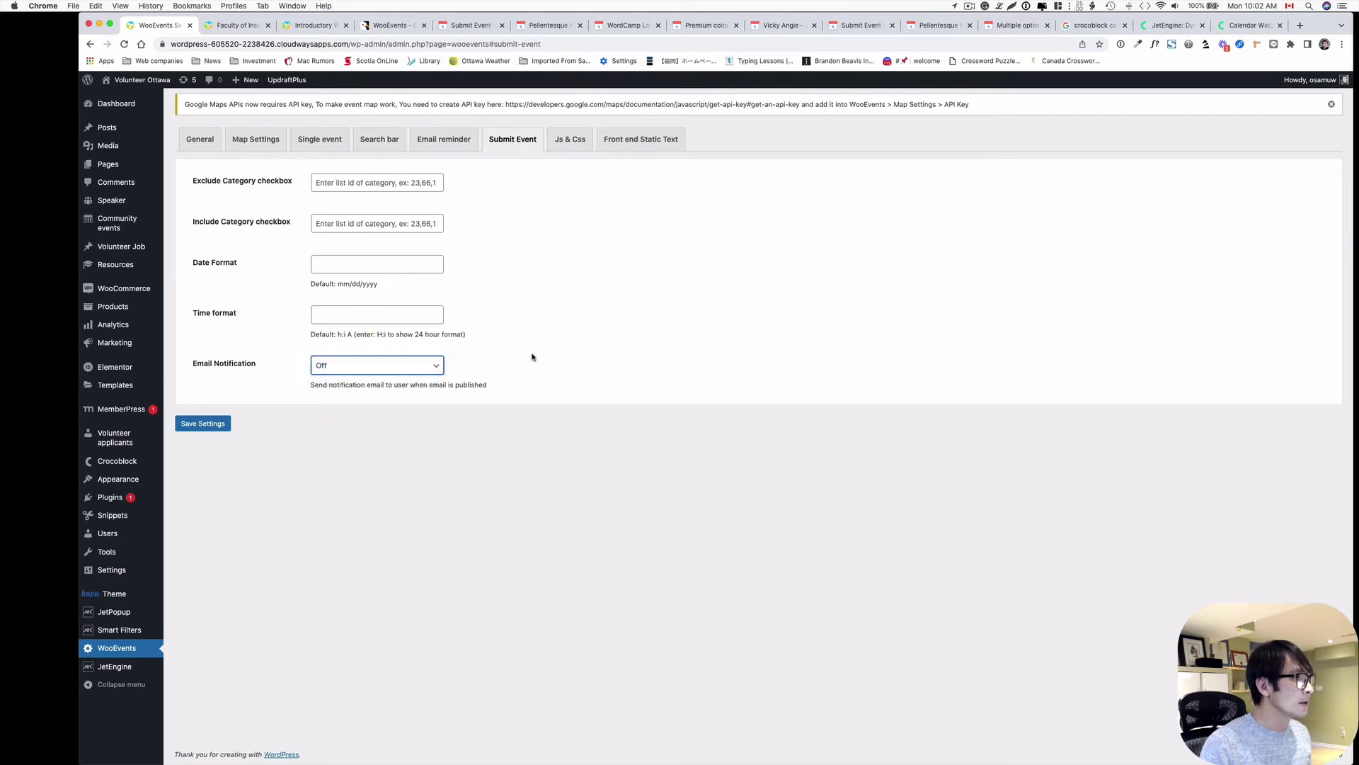
left_click(571, 142)
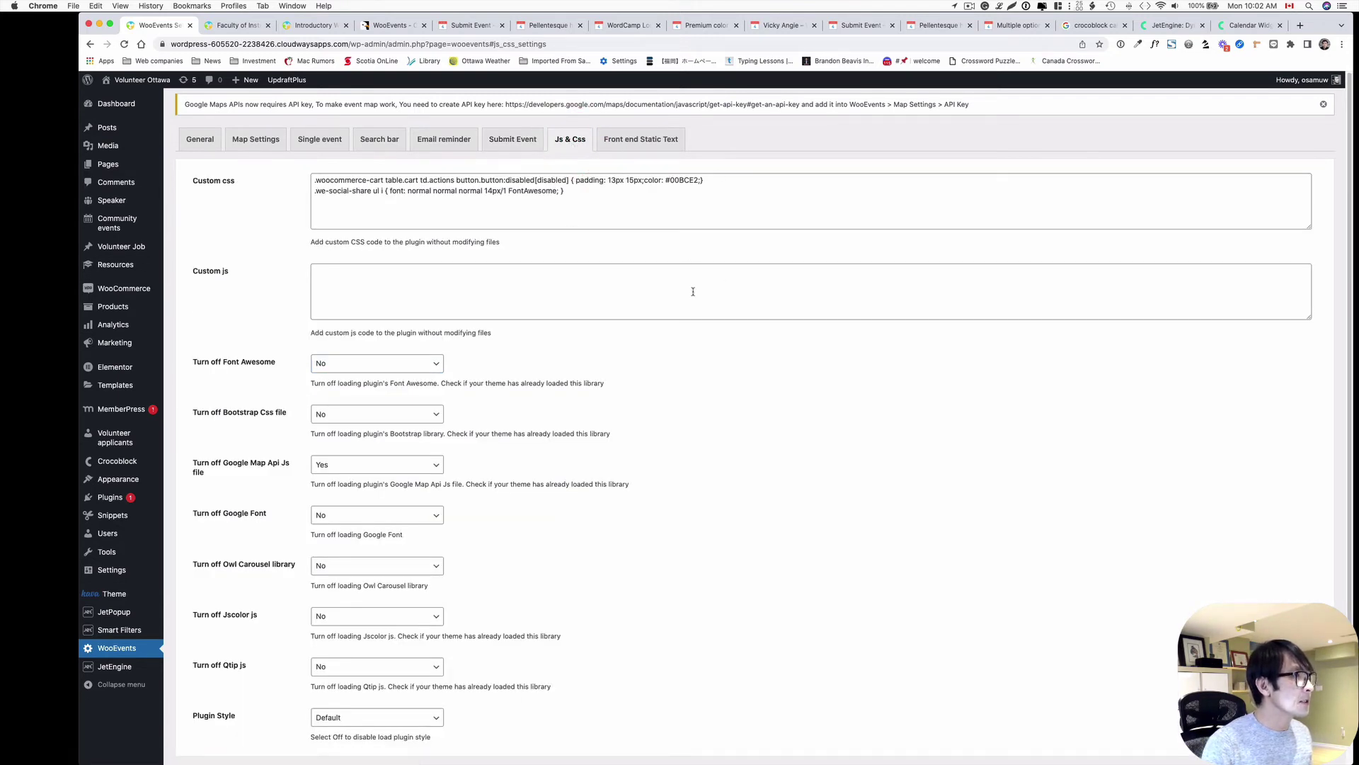
scroll(505, 354, "down", 2)
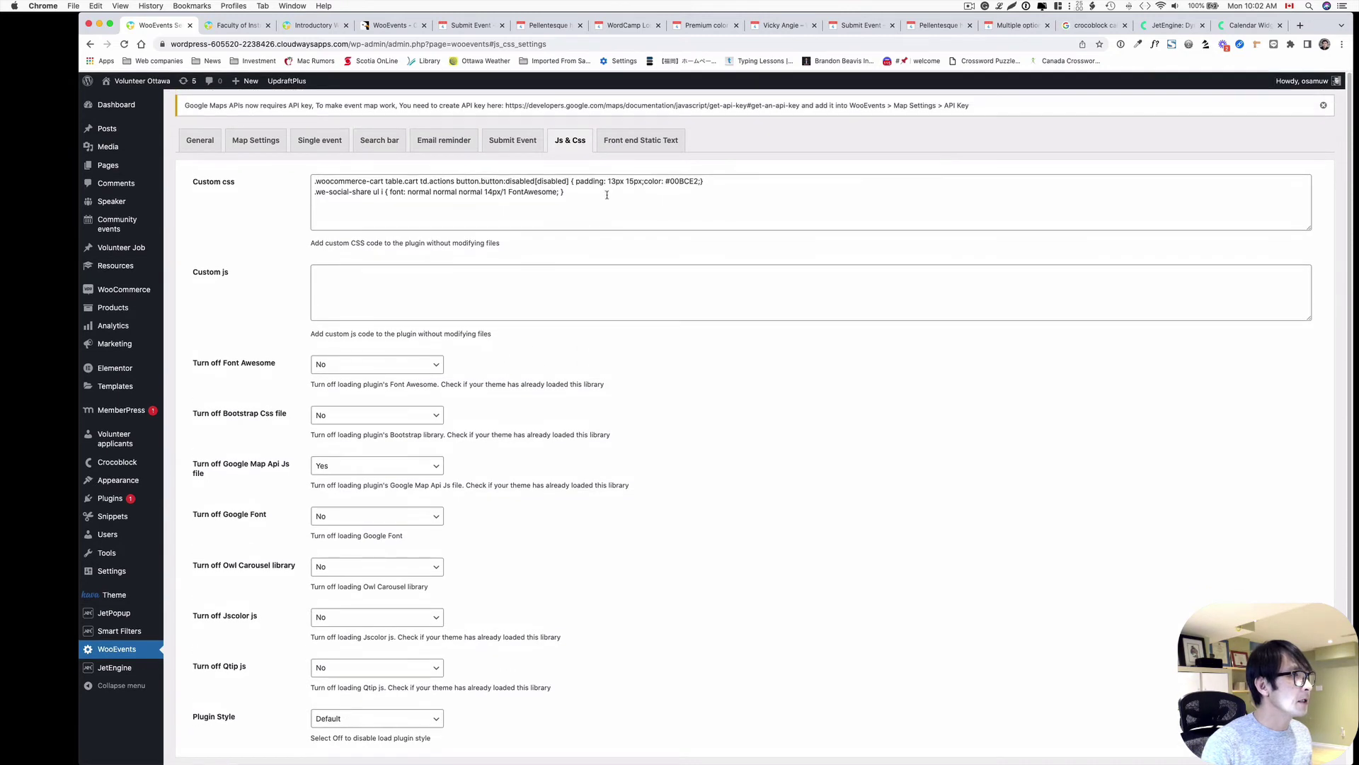
left_click(607, 195)
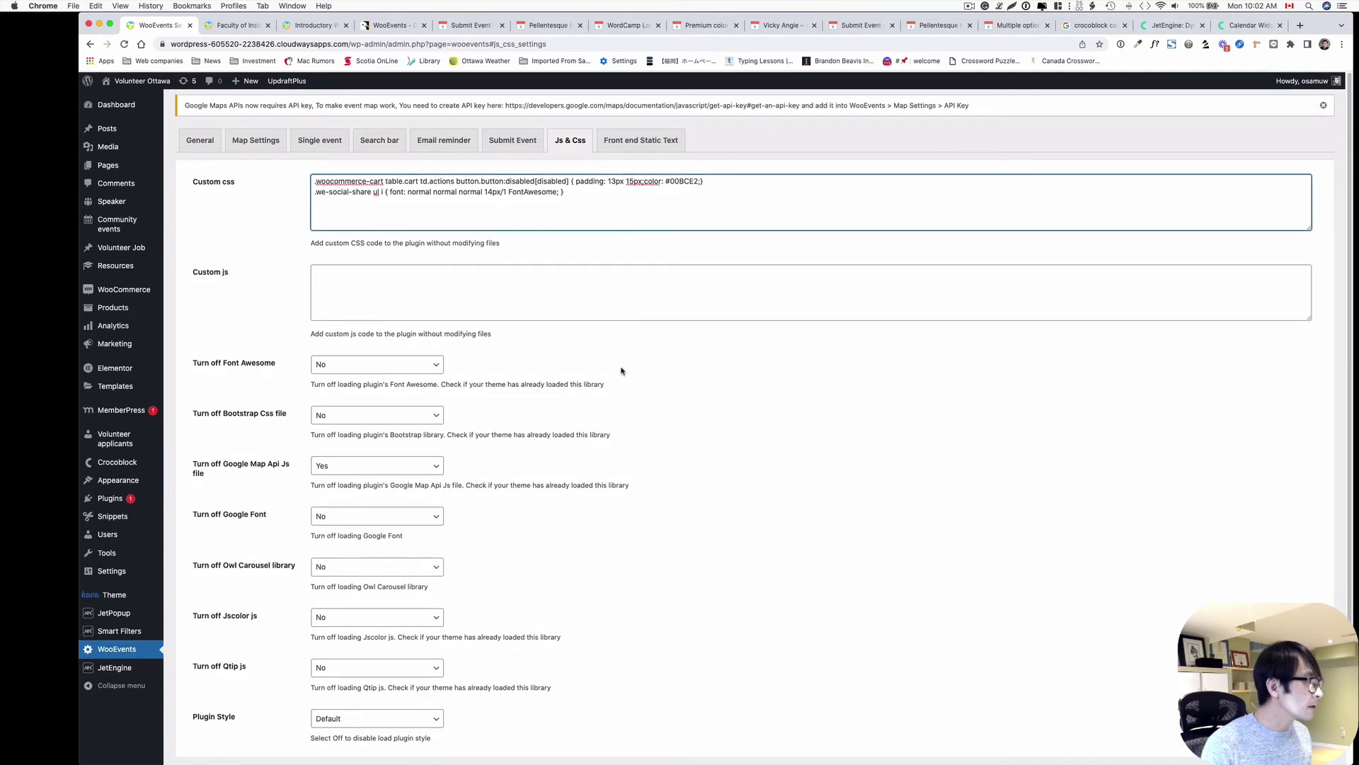
scroll(621, 370, "down", 2)
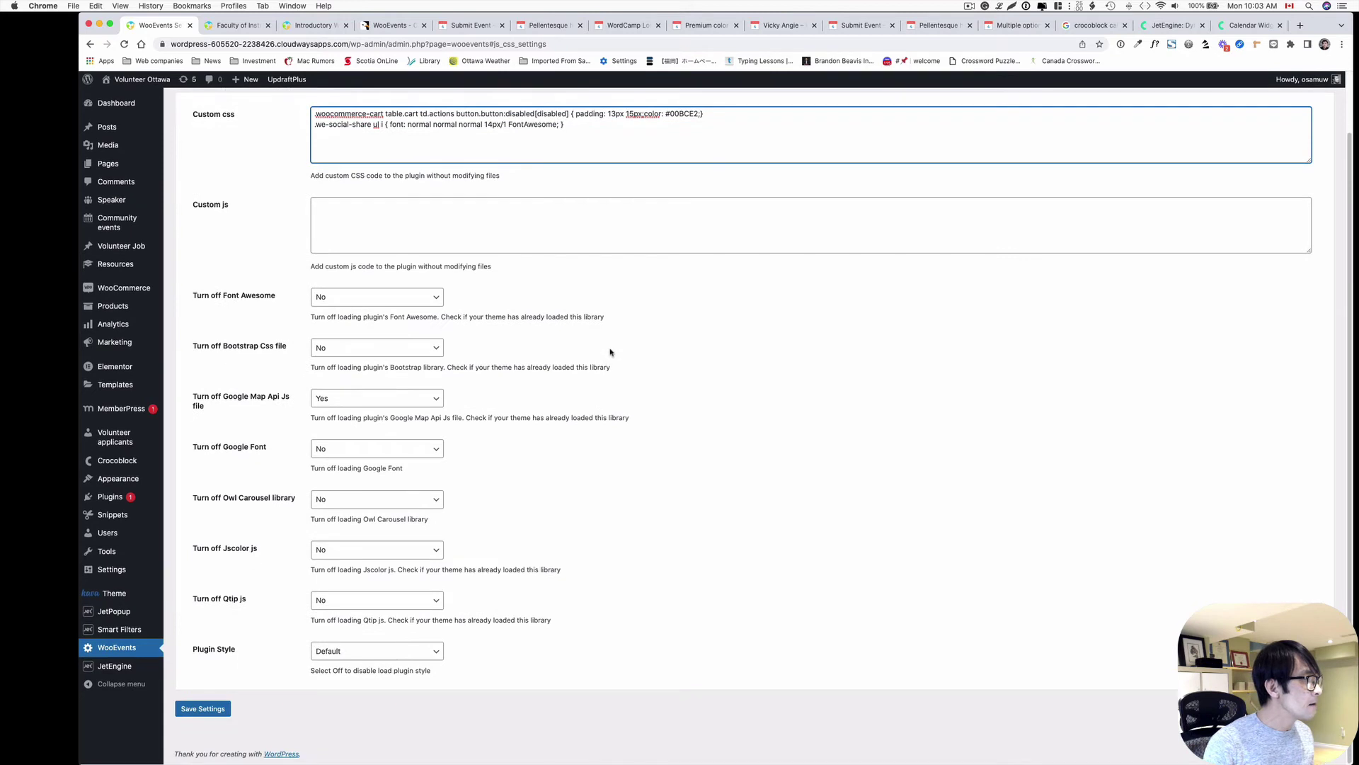
scroll(608, 352, "up", 2)
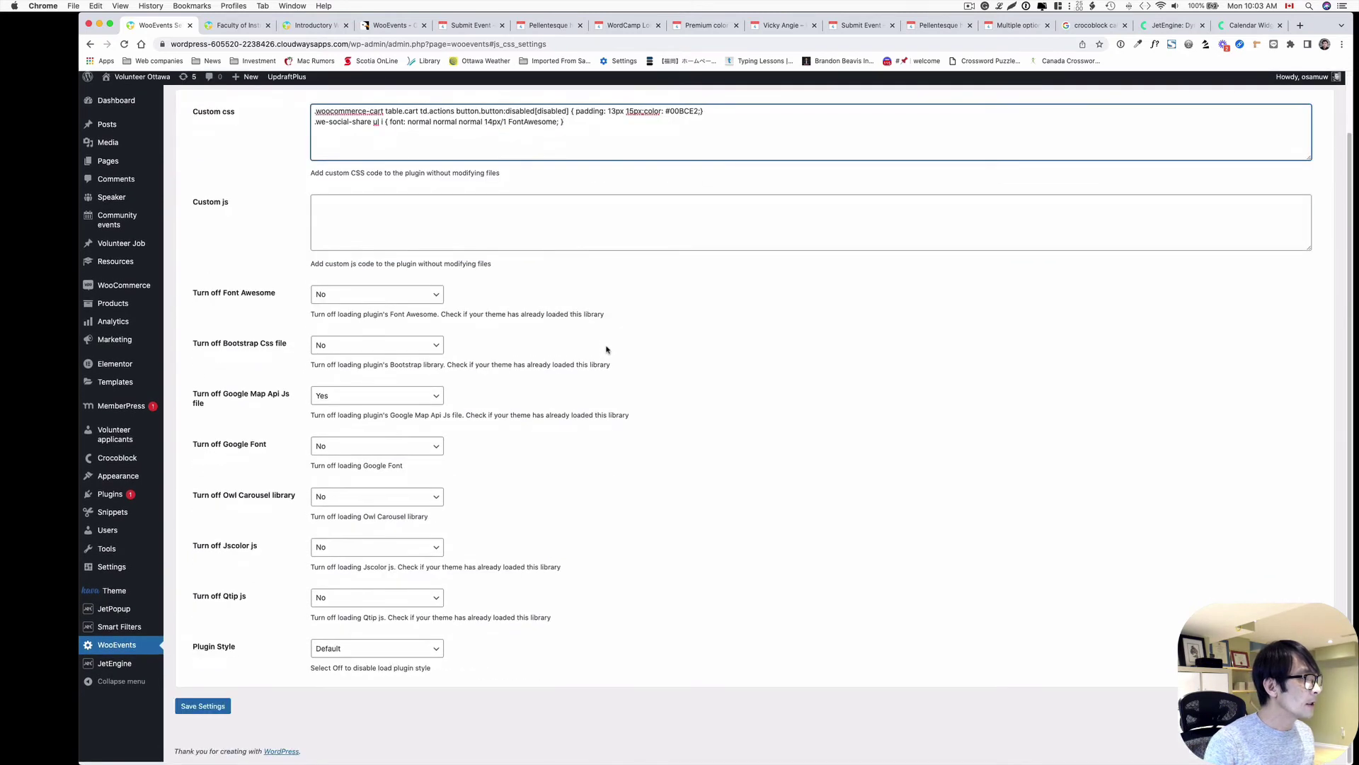
scroll(602, 345, "up", 2)
scroll(591, 358, "down", 2)
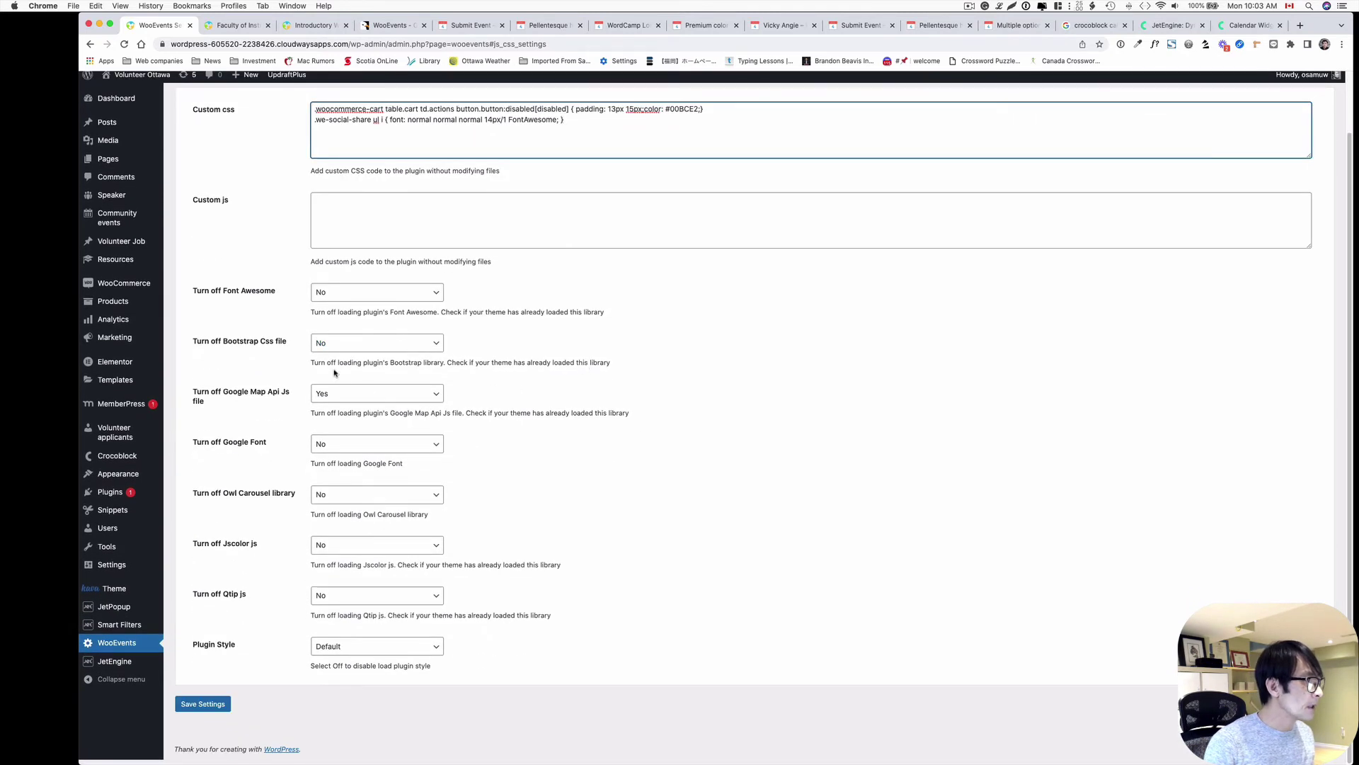
scroll(678, 354, "up", 2)
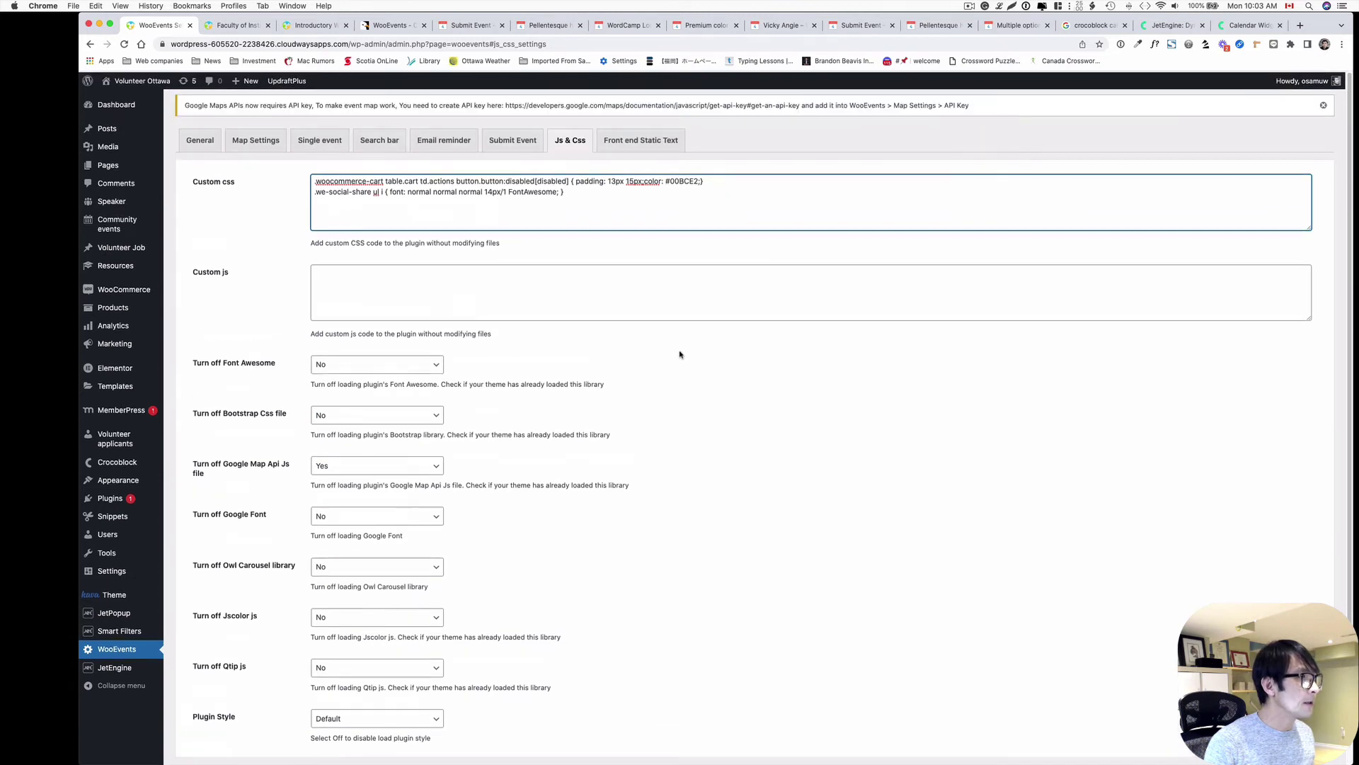
- Open the Front end Static Text tab and scroll through its blank label replacement fields
left_click(618, 146)
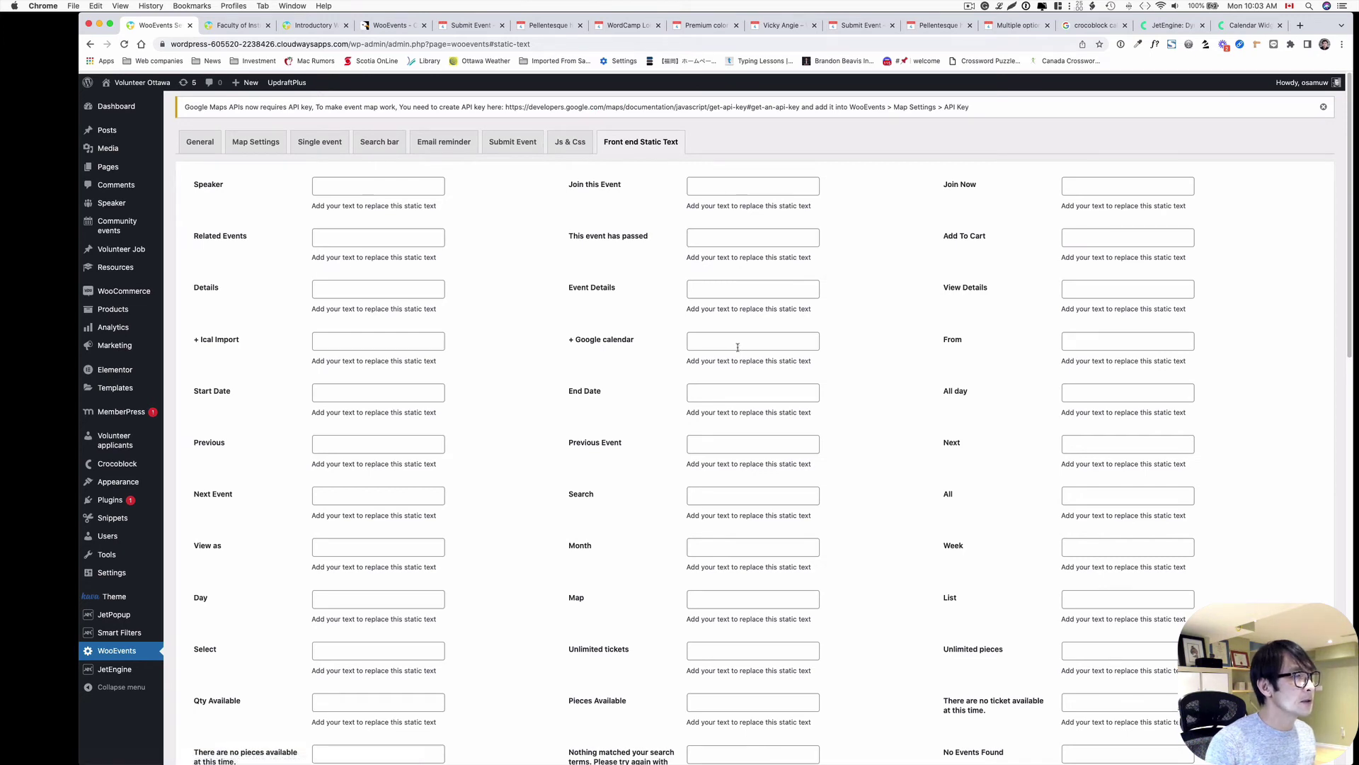
scroll(737, 346, "down", 1)
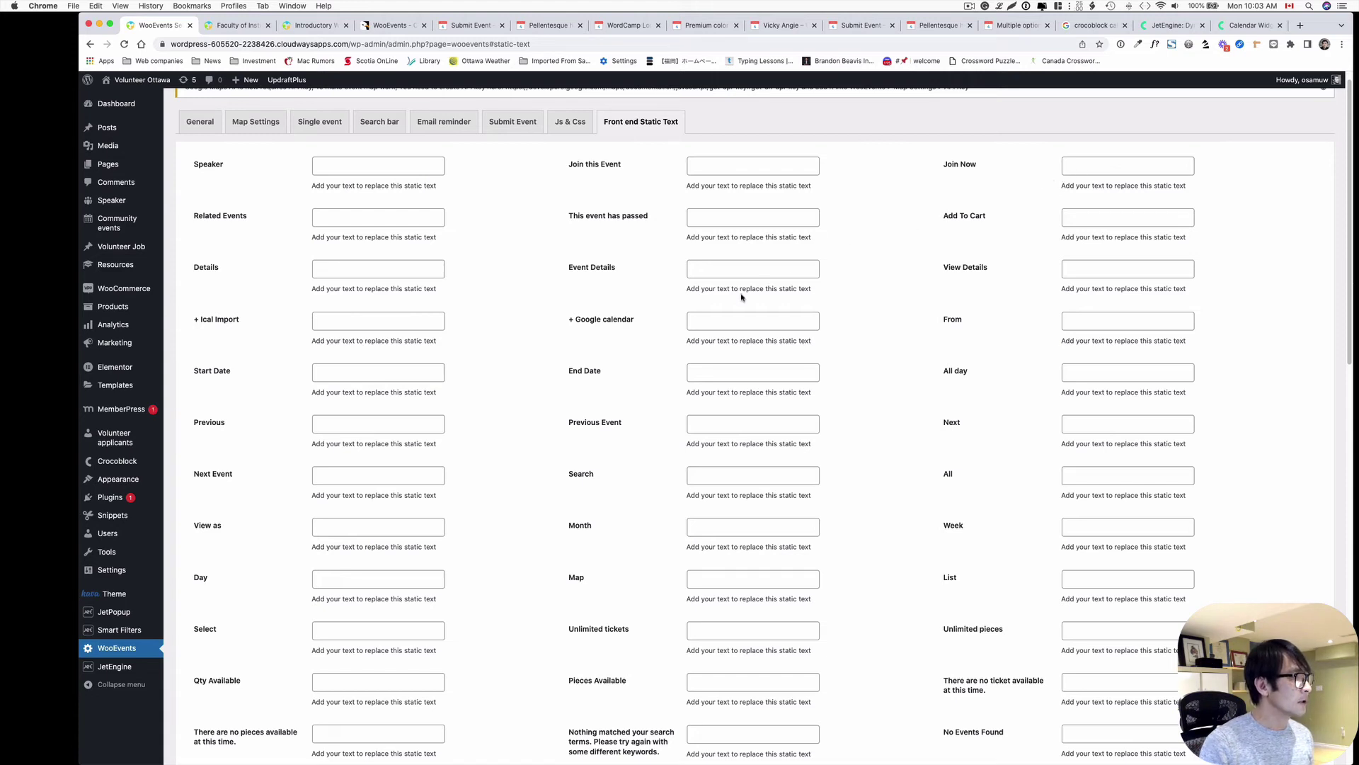
scroll(758, 375, "down", 3)
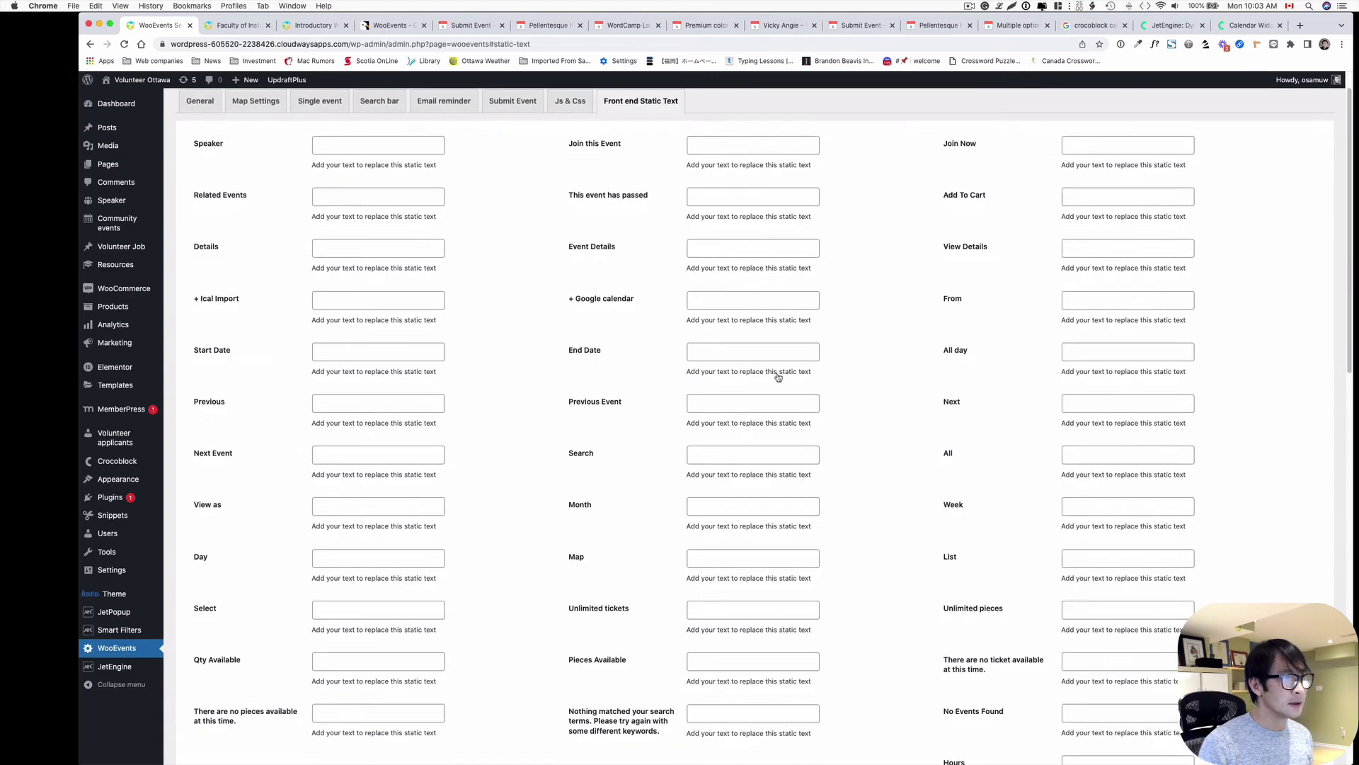
scroll(782, 373, "down", 1)
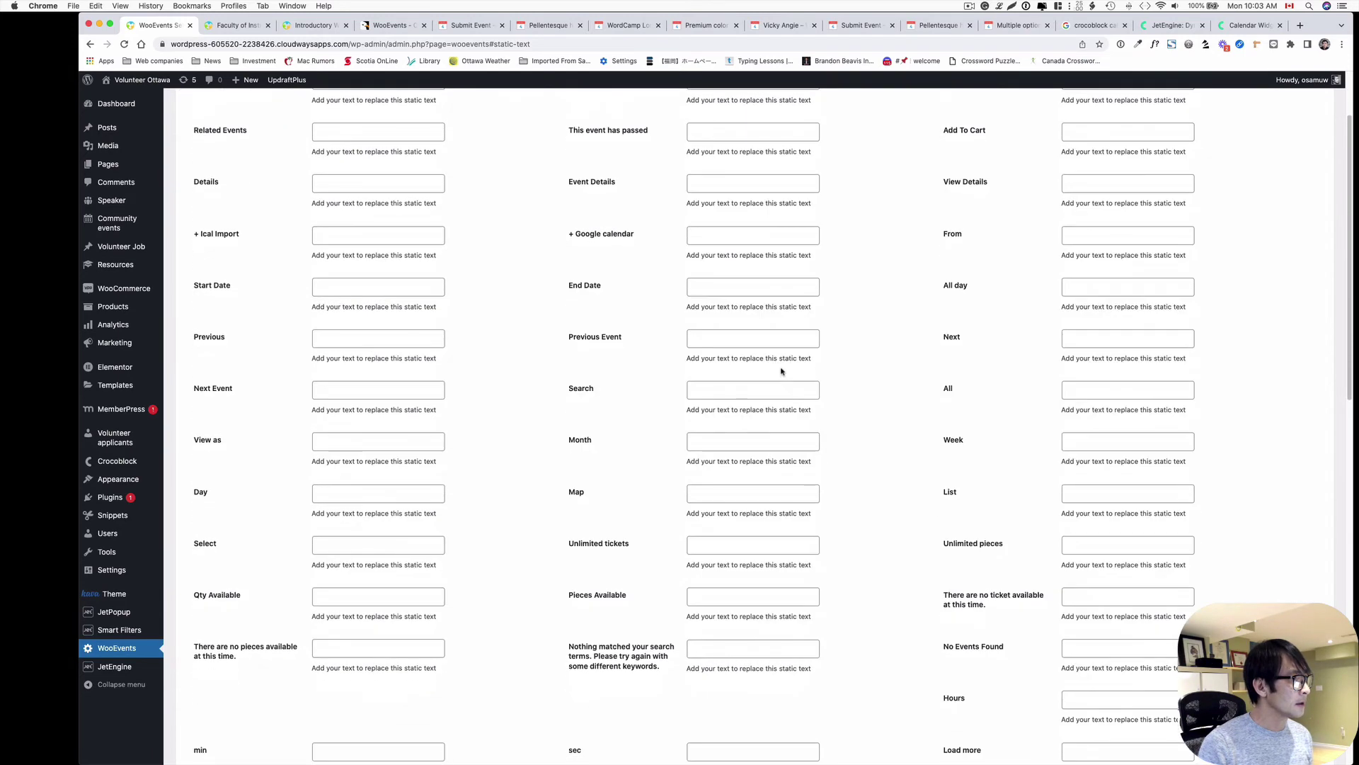
scroll(780, 367, "down", 1)
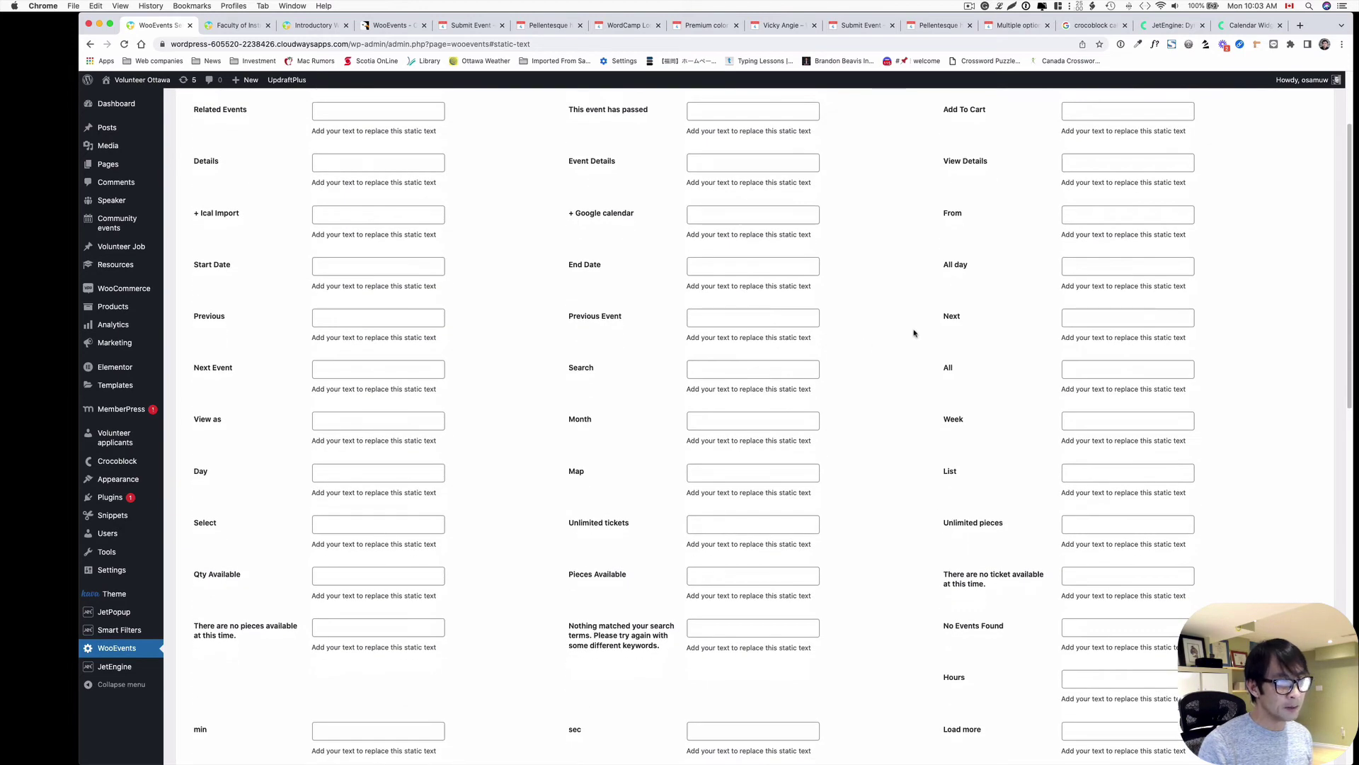
scroll(918, 335, "down", 2)
scroll(918, 334, "down", 5)
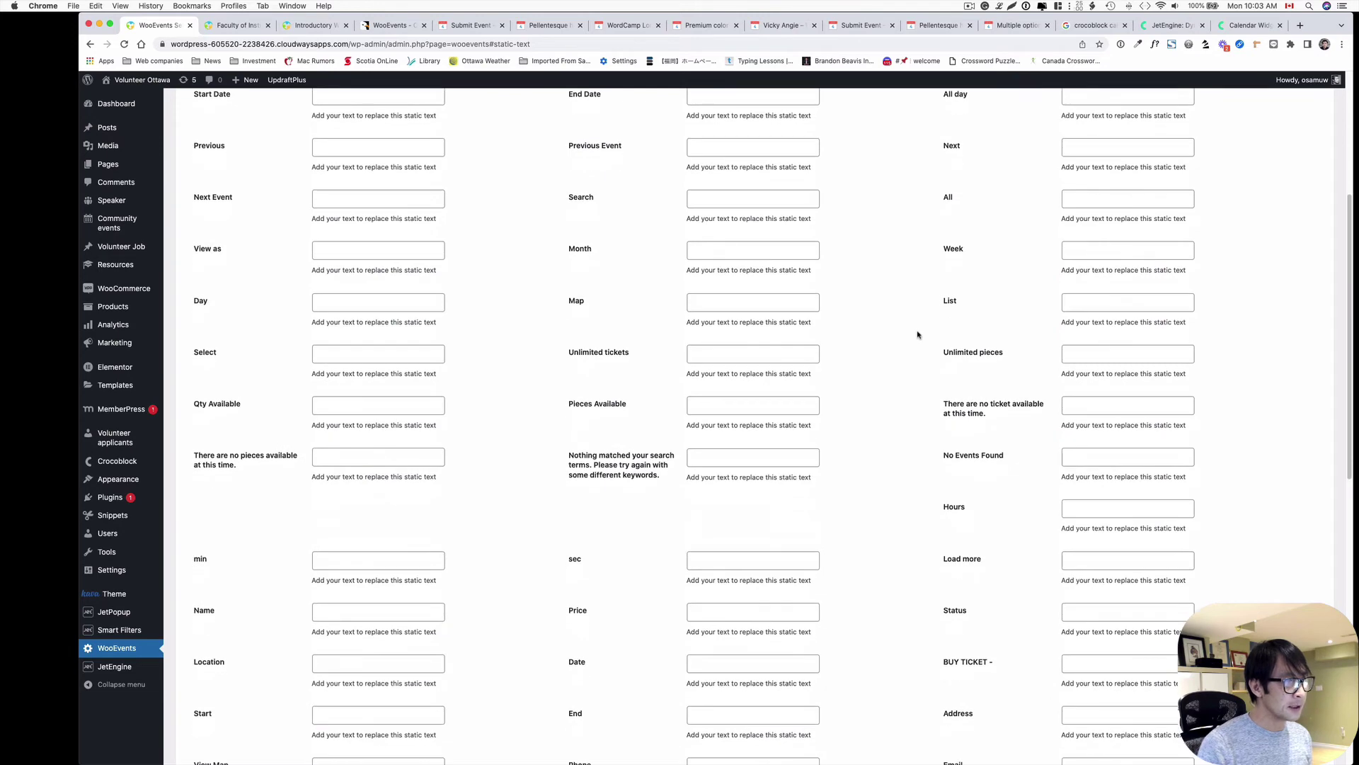
scroll(918, 335, "down", 3)
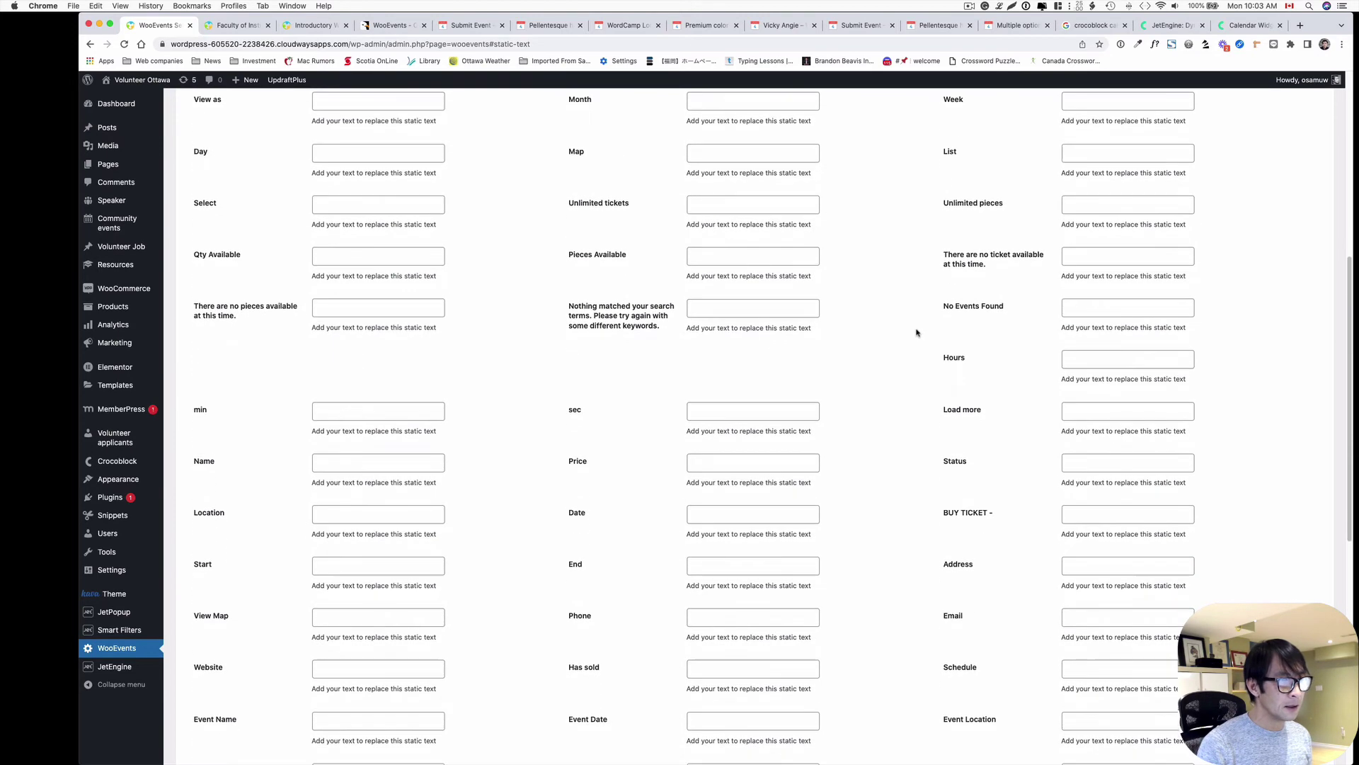
scroll(1080, 525, "down", 4)
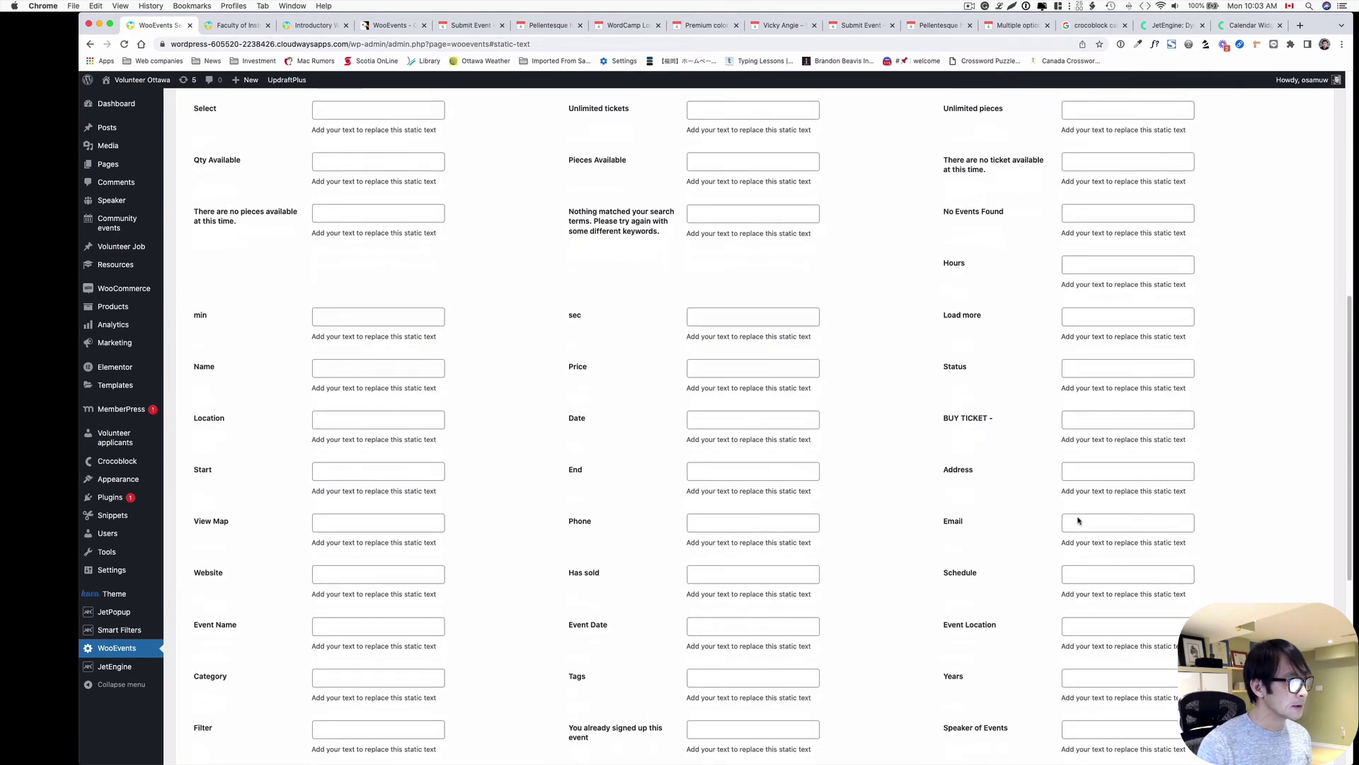
scroll(1077, 521, "down", 9)
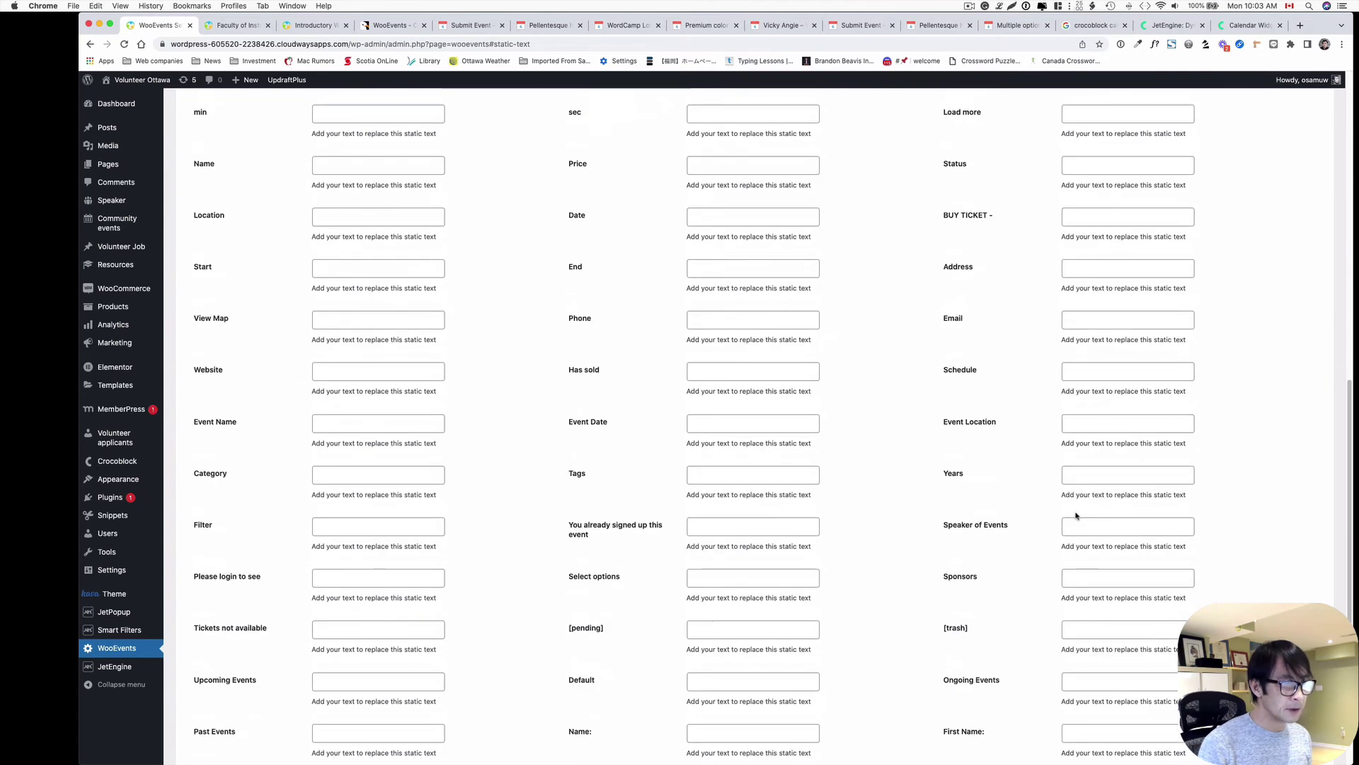
scroll(1078, 512, "down", 3)
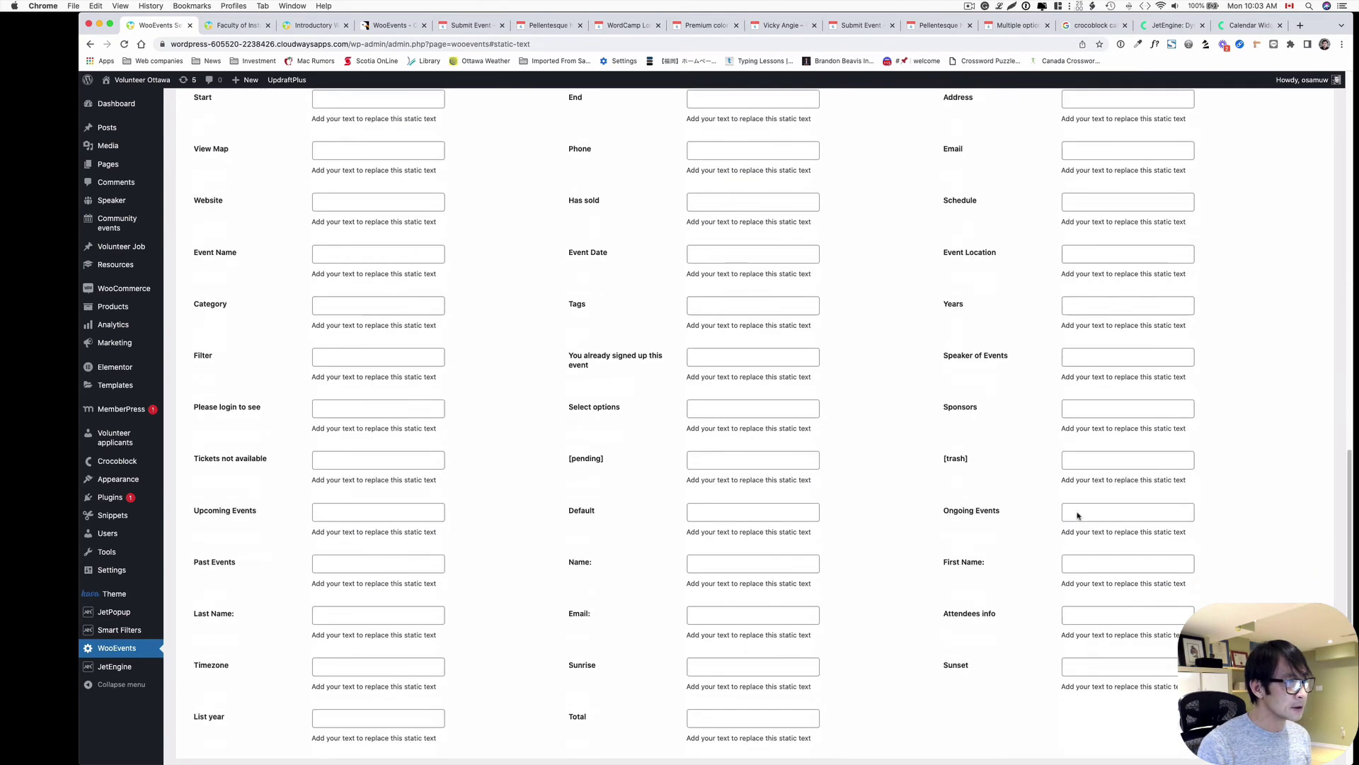
scroll(1078, 513, "down", 1)
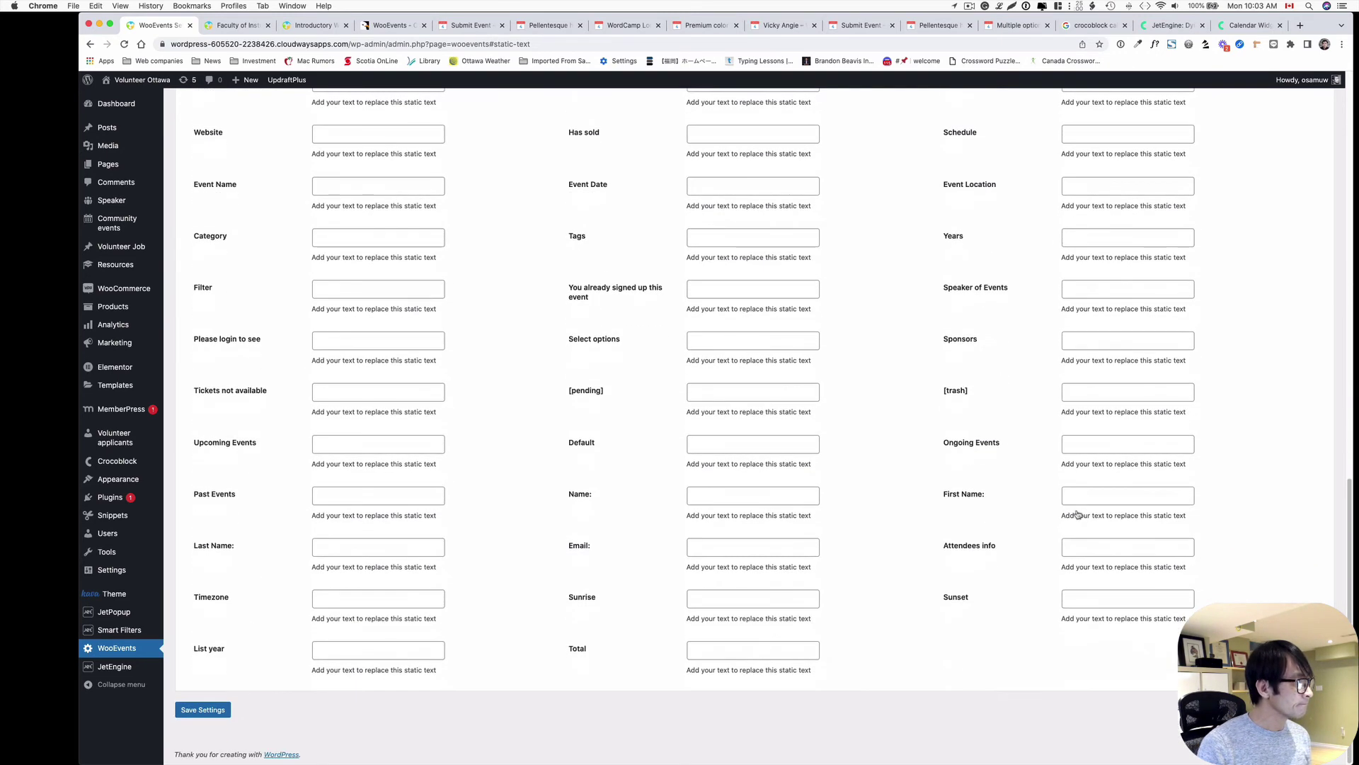
scroll(1083, 513, "up", 13)
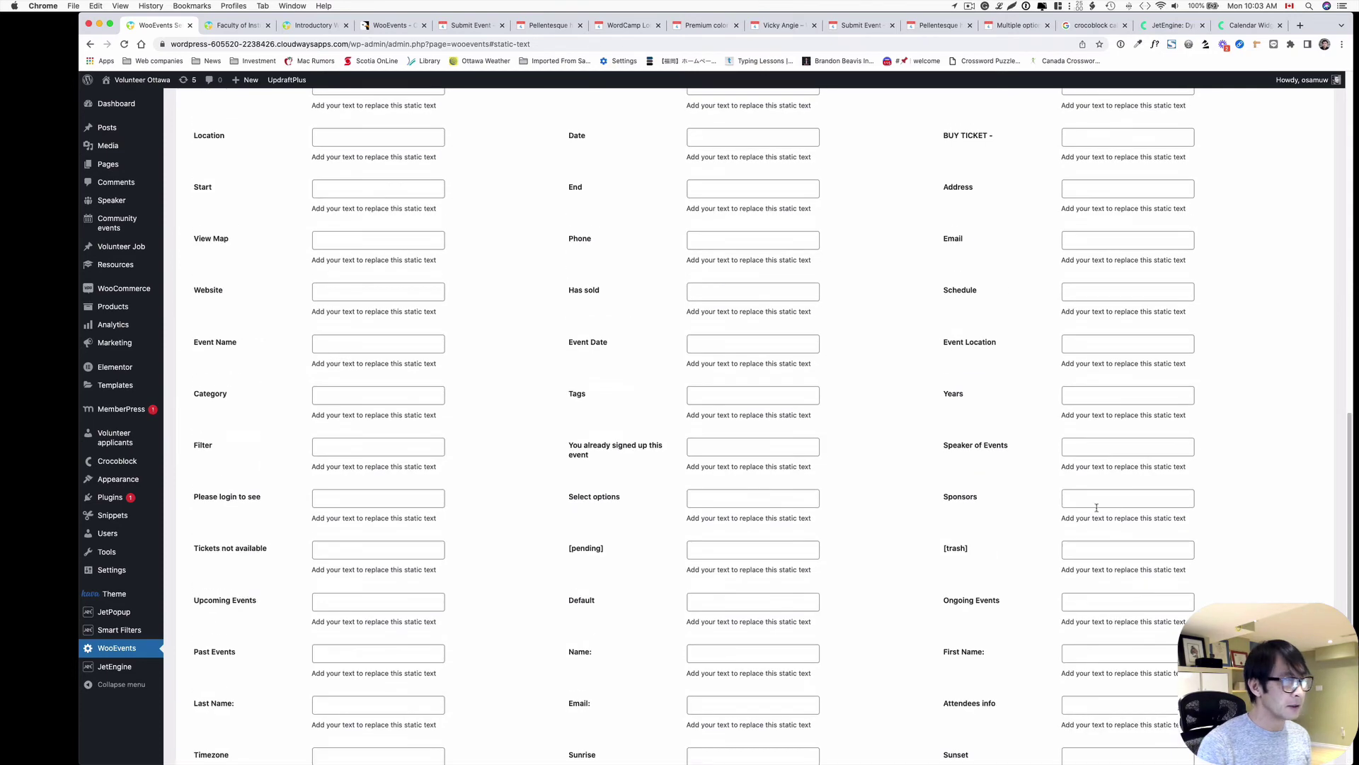
scroll(1116, 504, "up", 17)
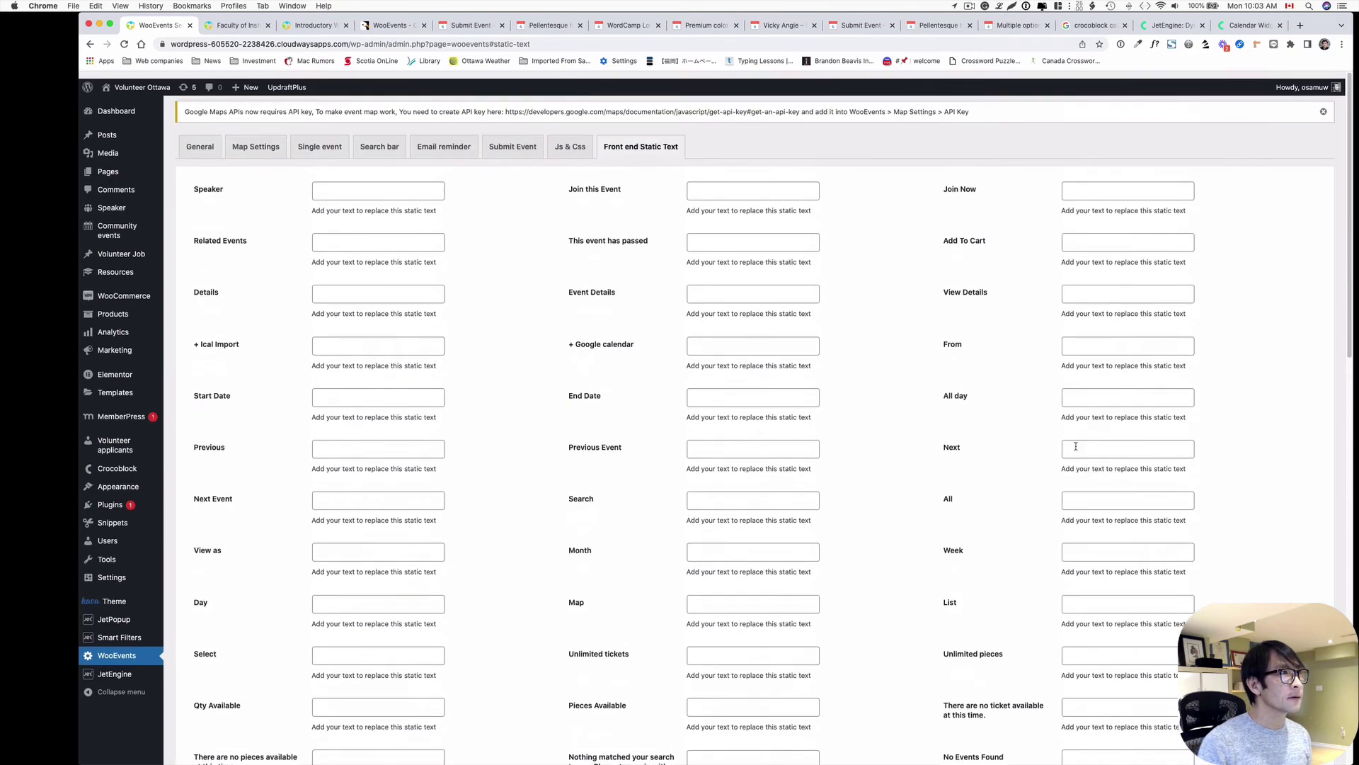
left_click(970, 6)
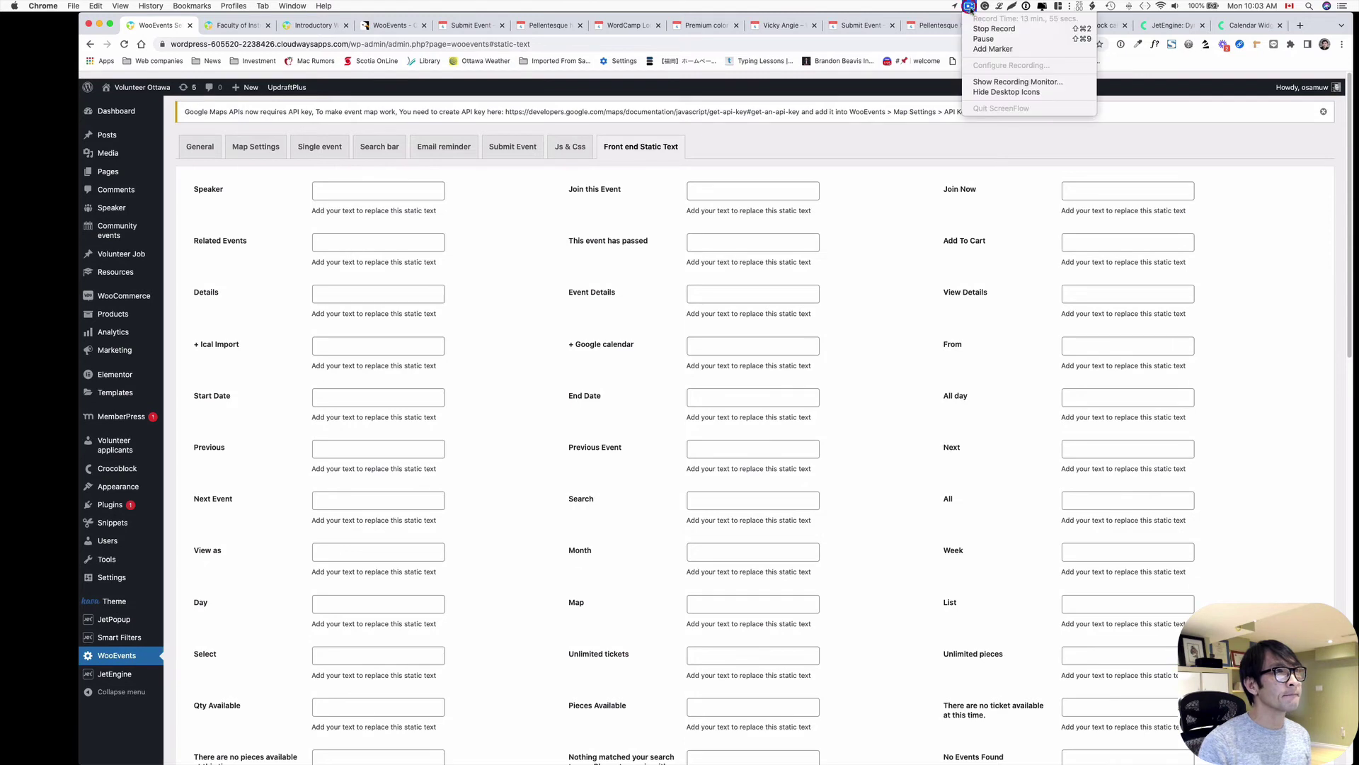
left_click(988, 32)
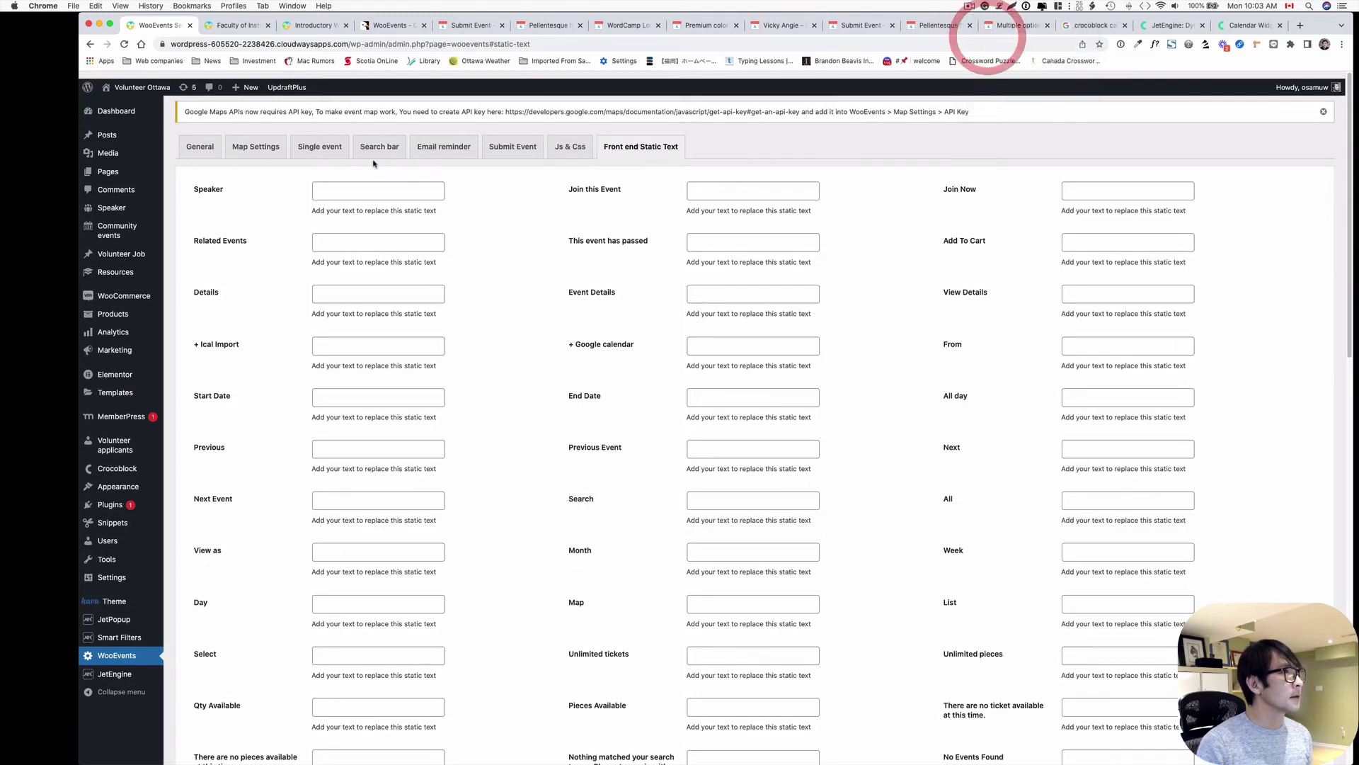
left_click(425, 146)
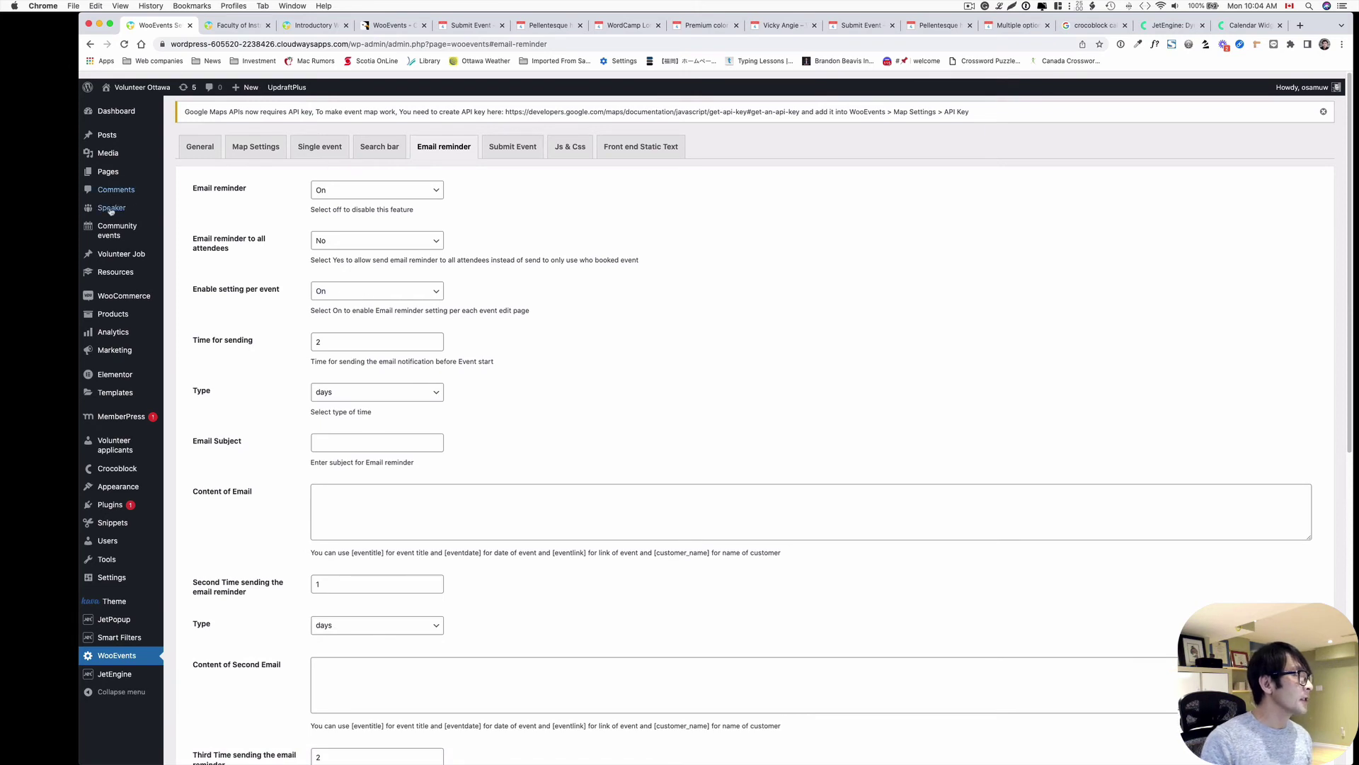
mouse_move(125, 272)
mouse_move(131, 296)
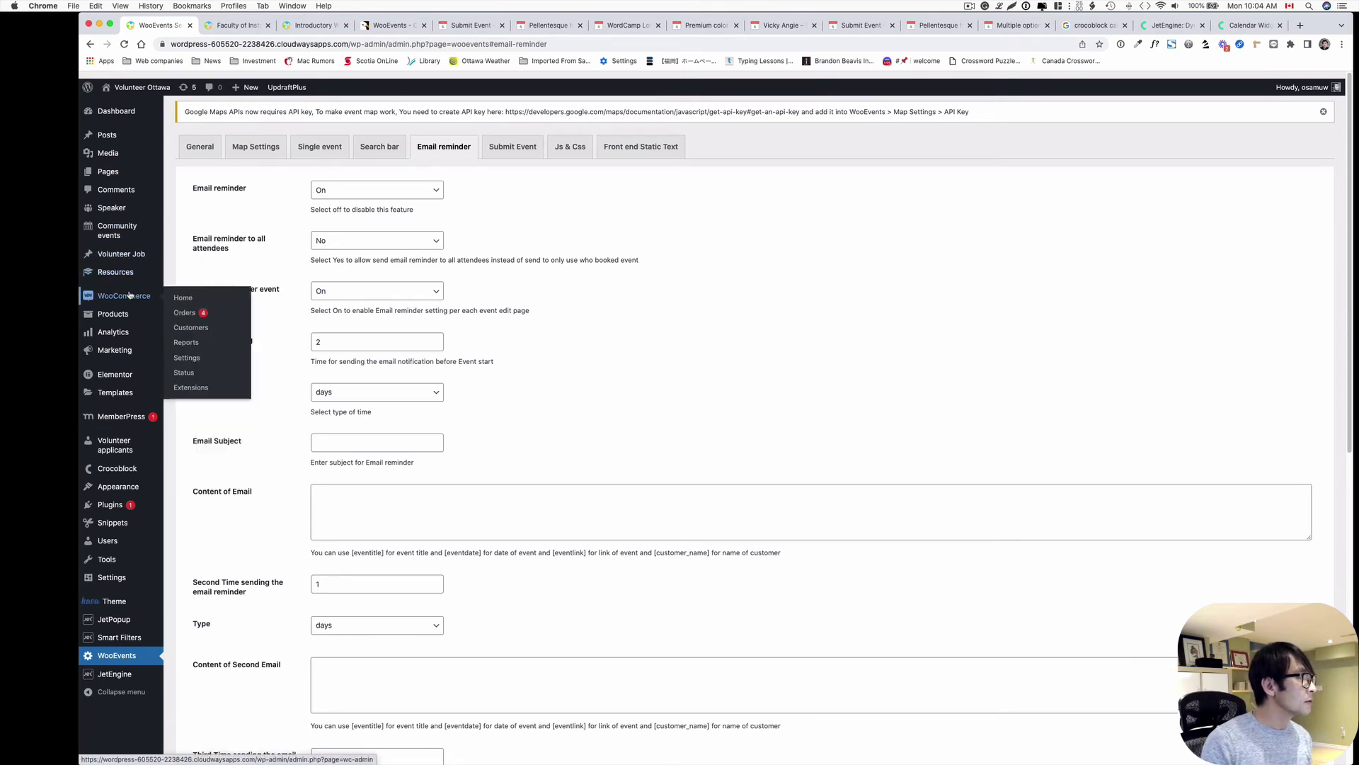
left_click(124, 316)
left_click(460, 275)
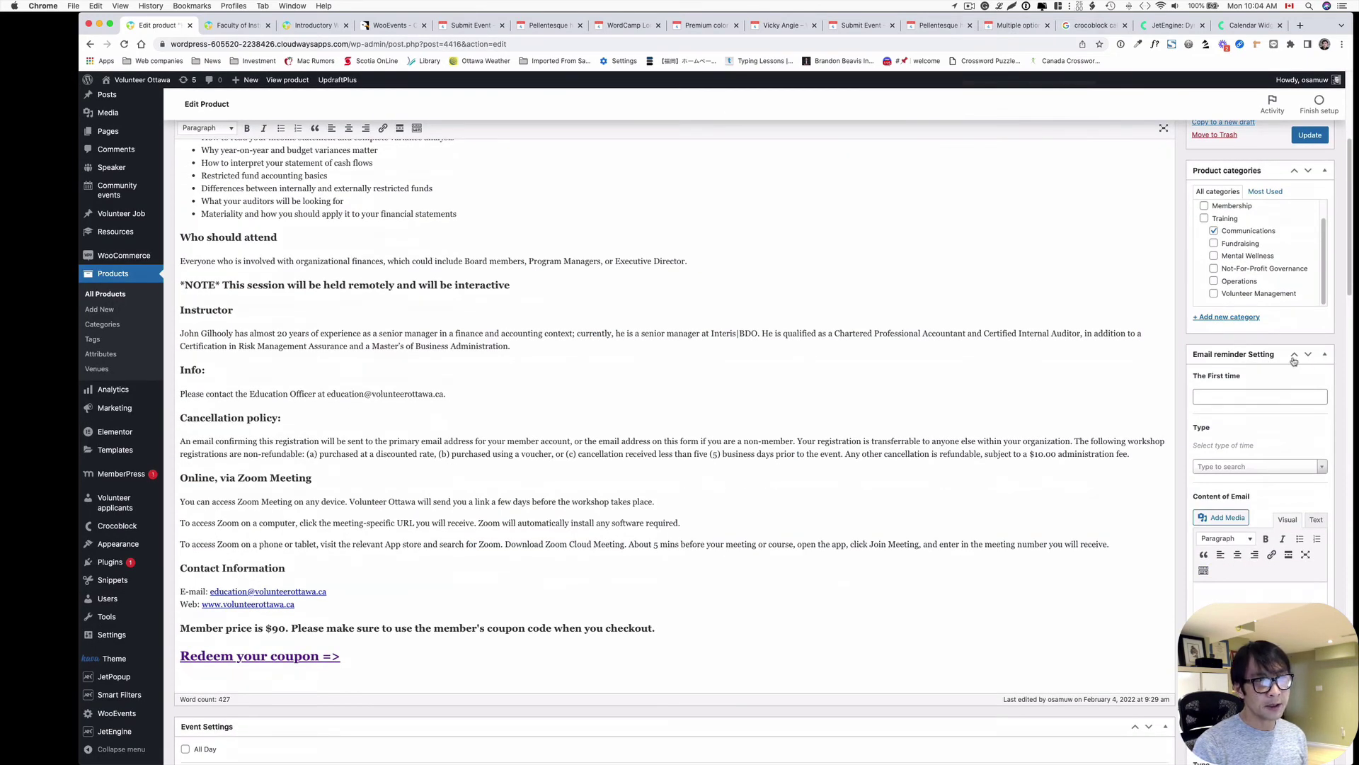
scroll(1258, 359, "down", 4)
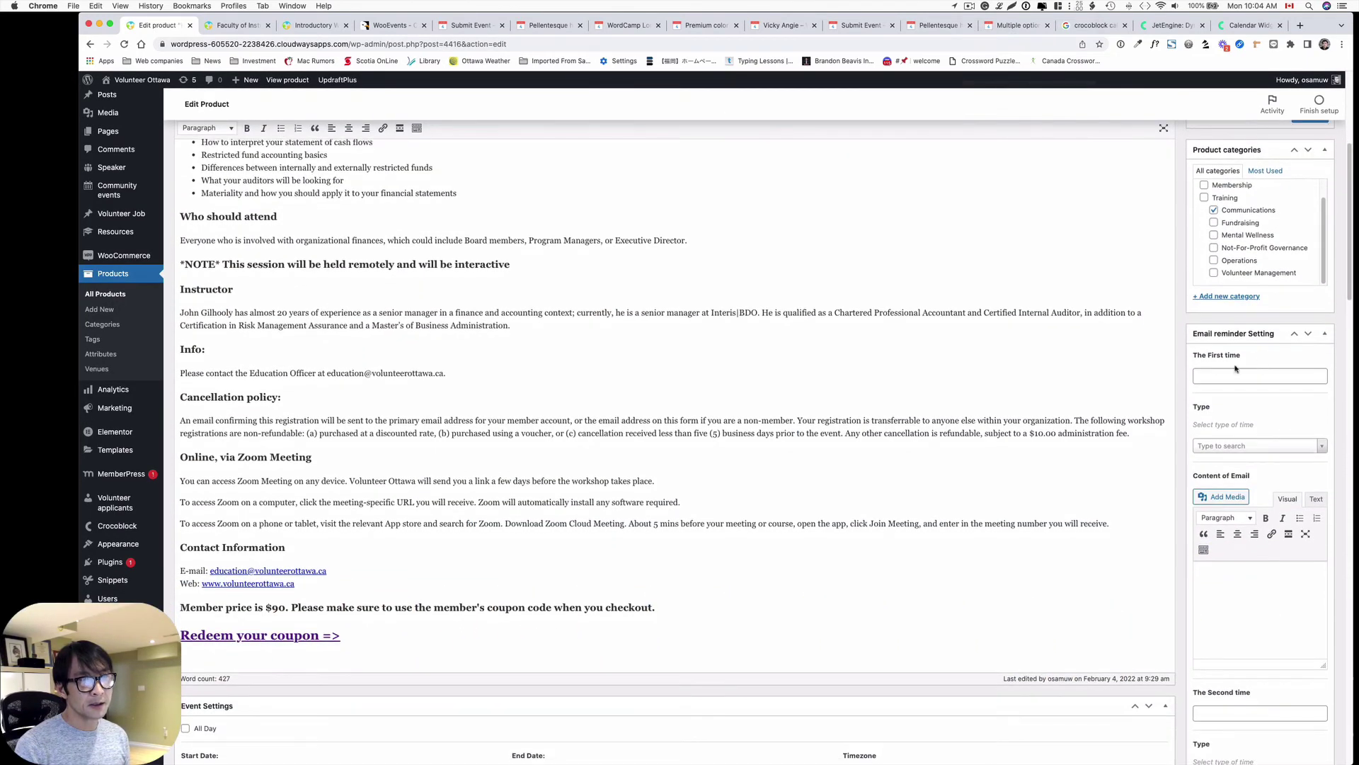
left_click(1212, 369)
type("2")
left_click(1220, 328)
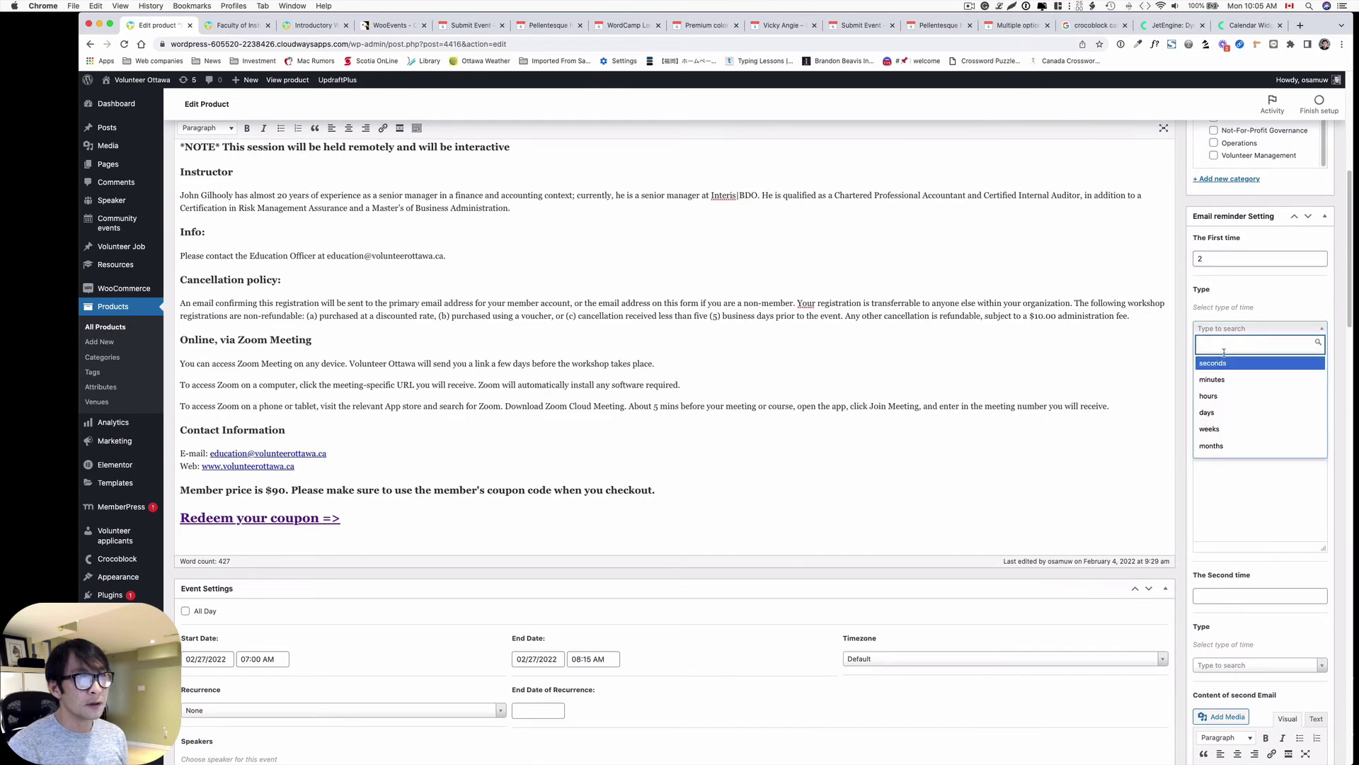
left_click(1211, 412)
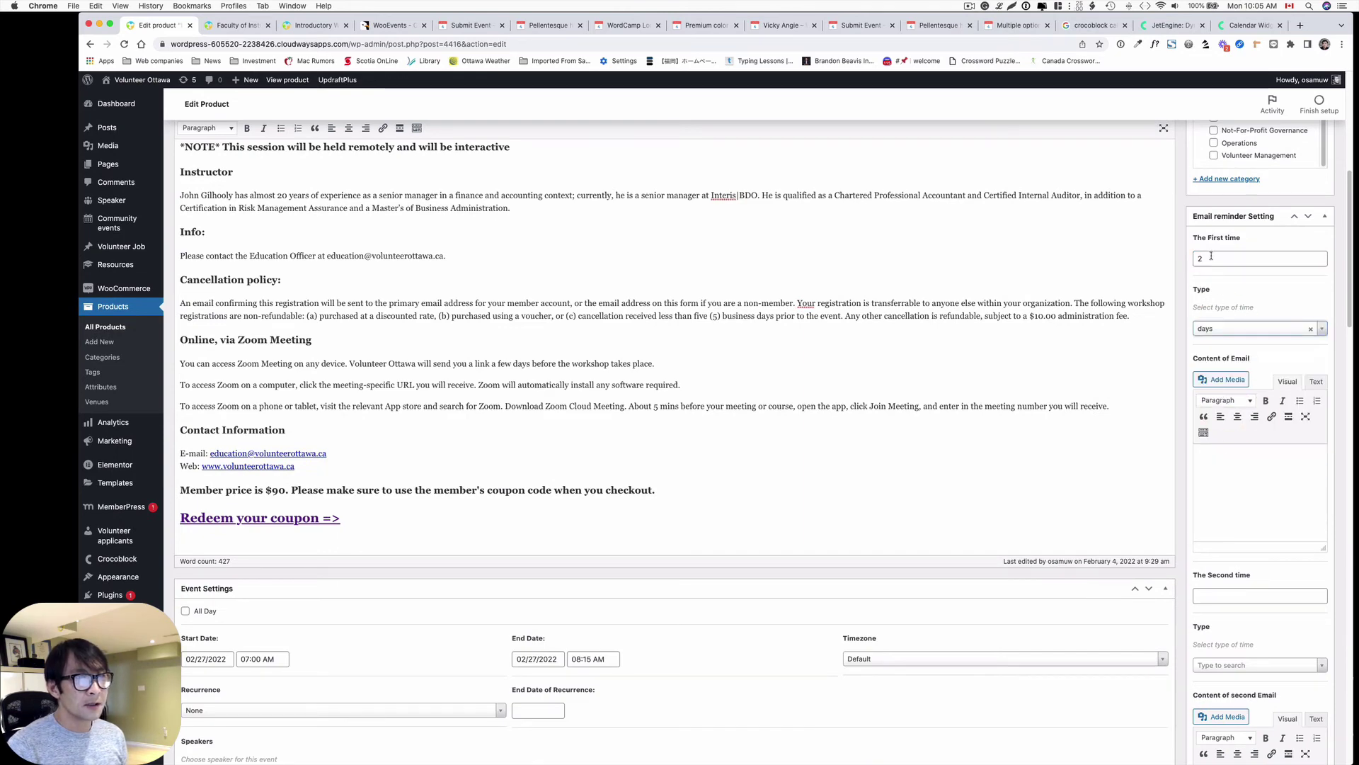
scroll(1238, 308, "down", 5)
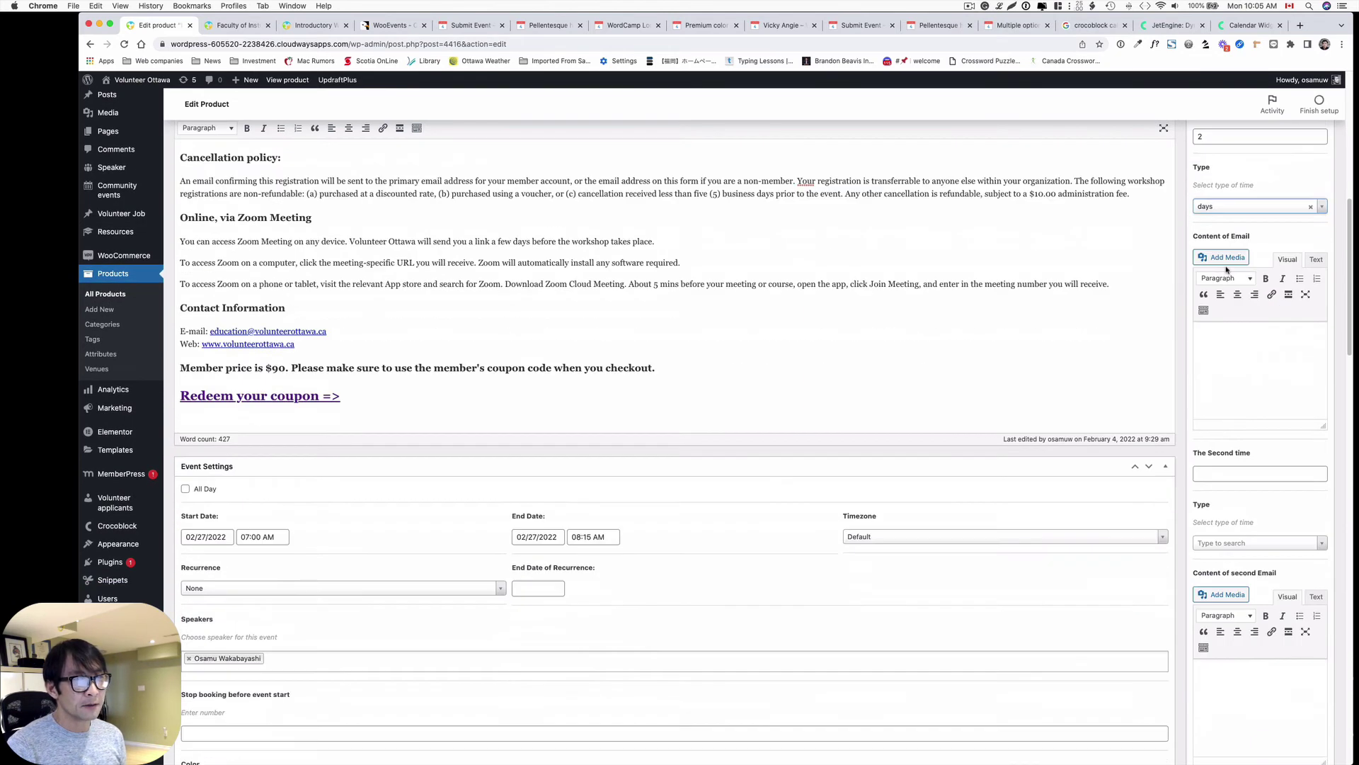
left_click(1224, 428)
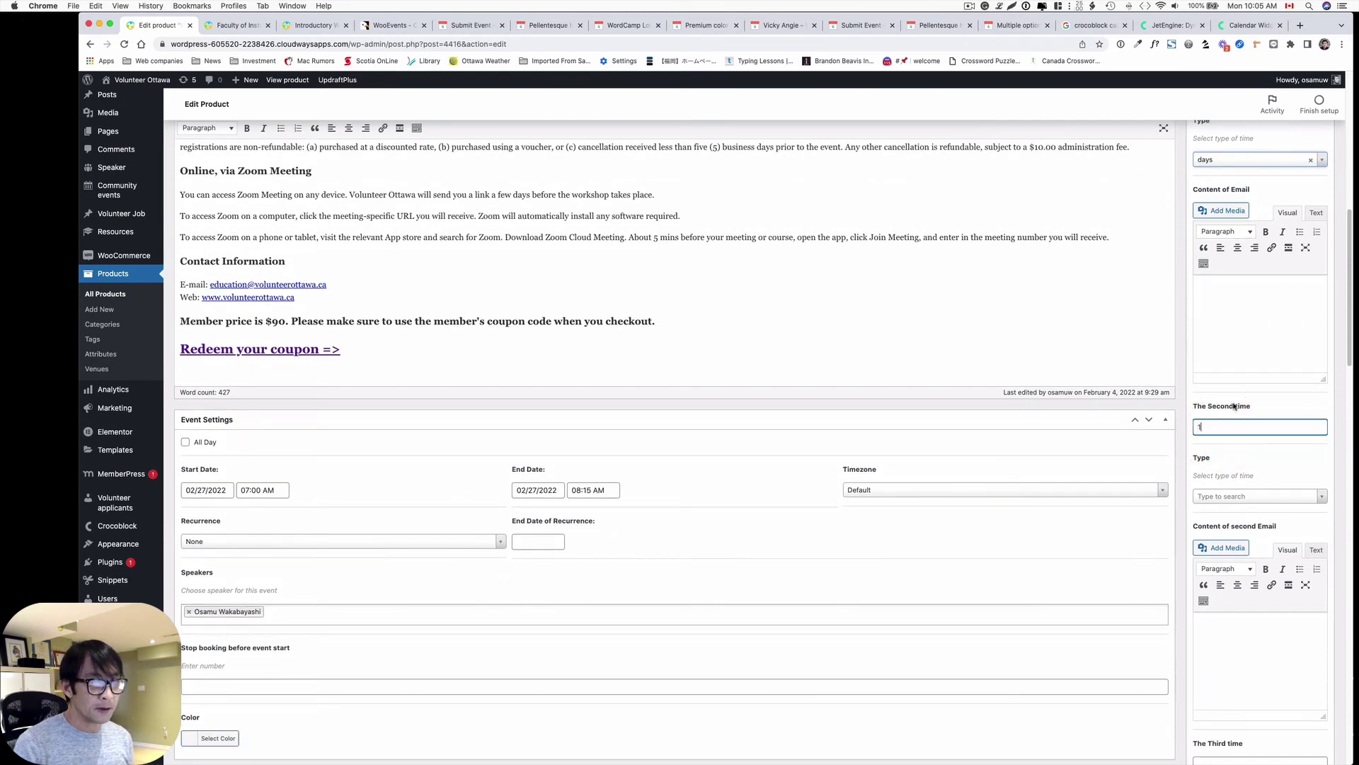
left_click(1261, 497)
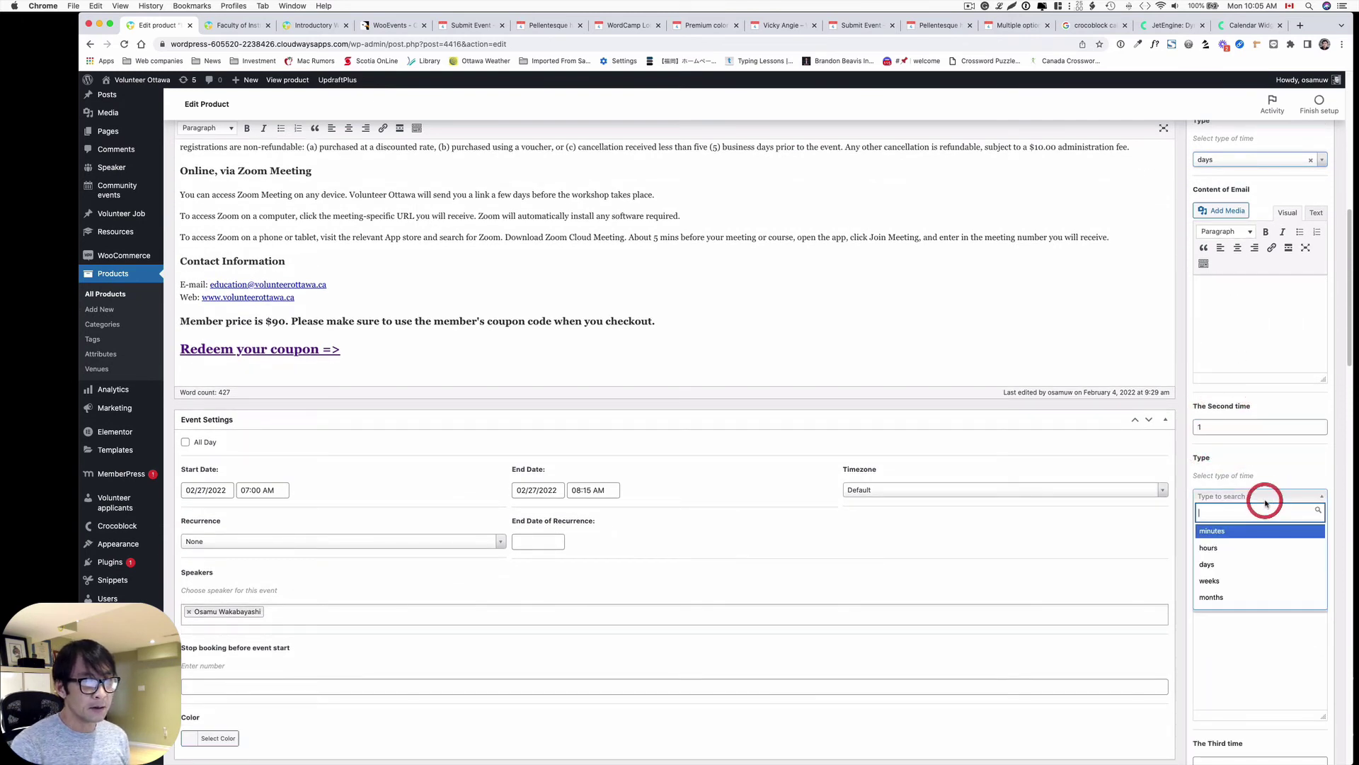
left_click(1239, 572)
scroll(1238, 577, "down", 2)
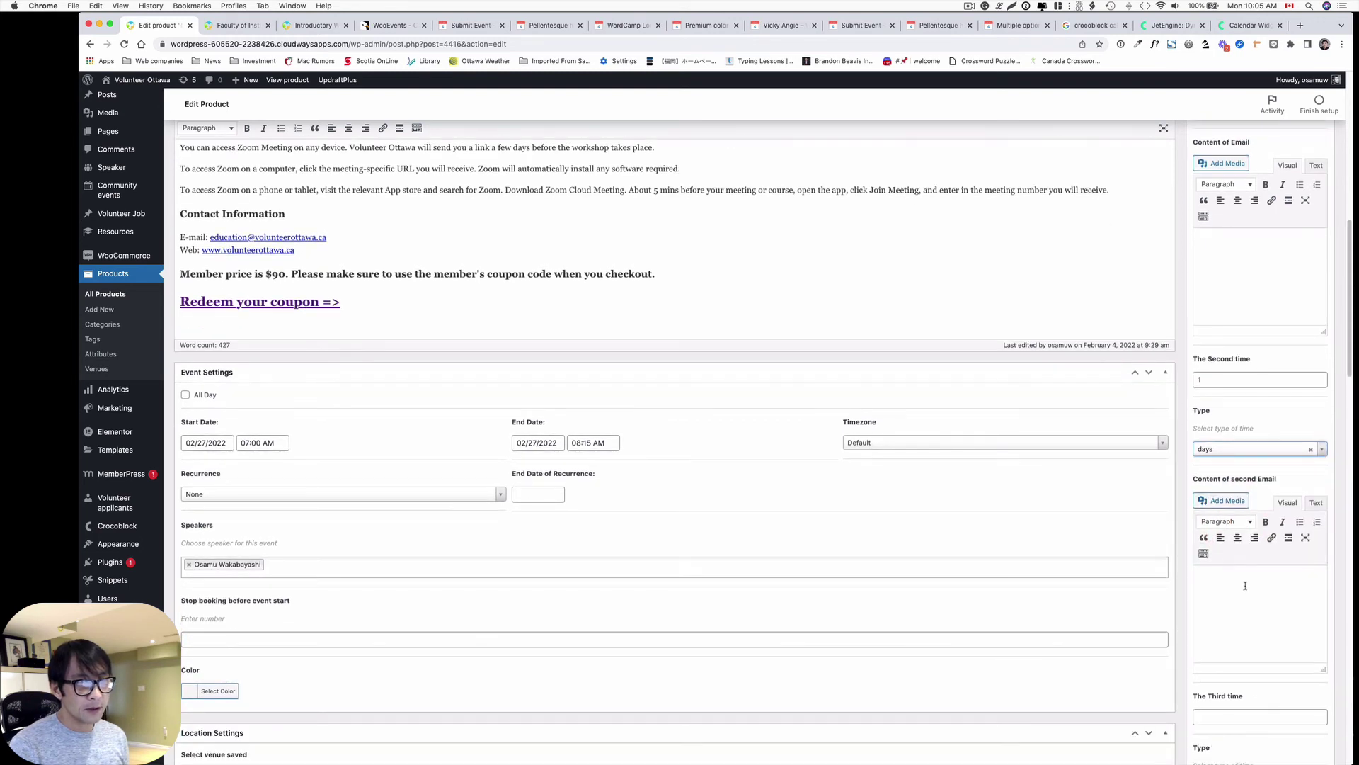
scroll(1228, 498, "down", 12)
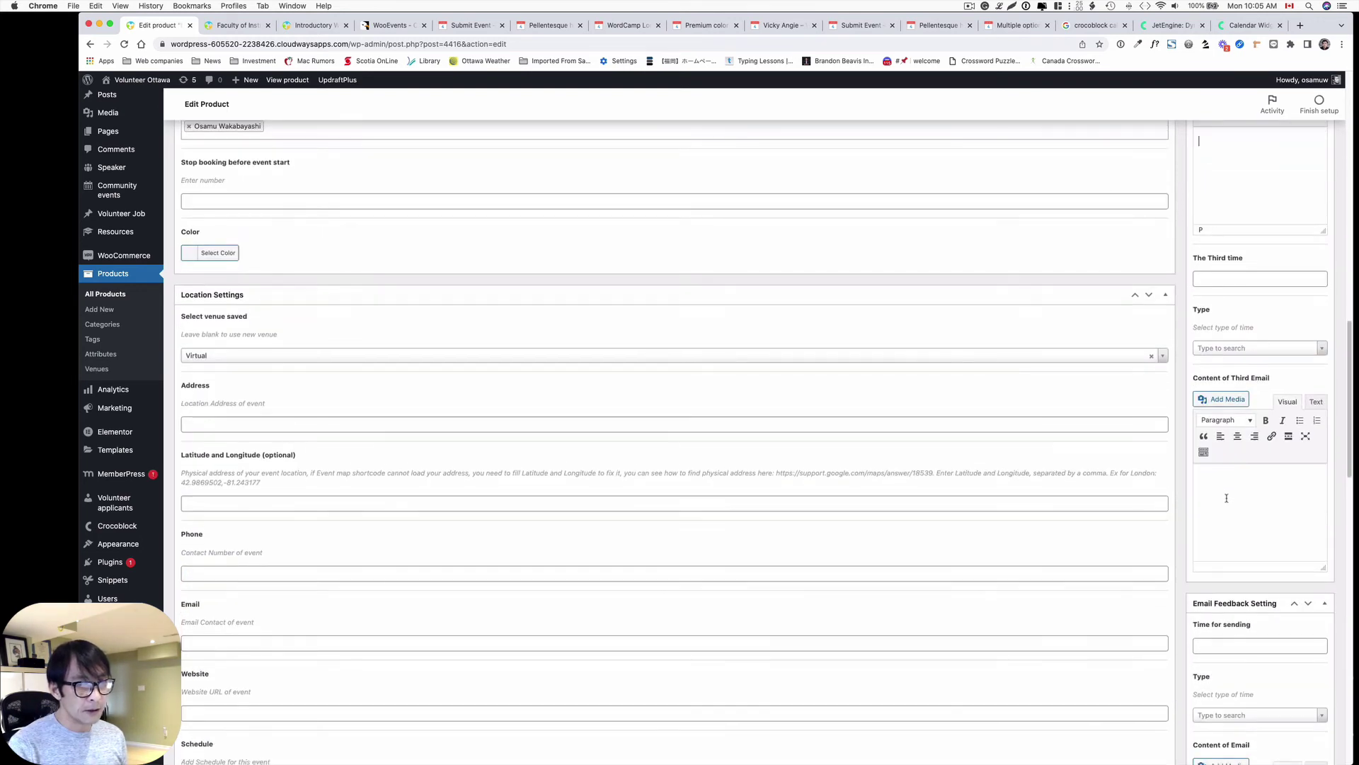
scroll(1228, 498, "down", 1)
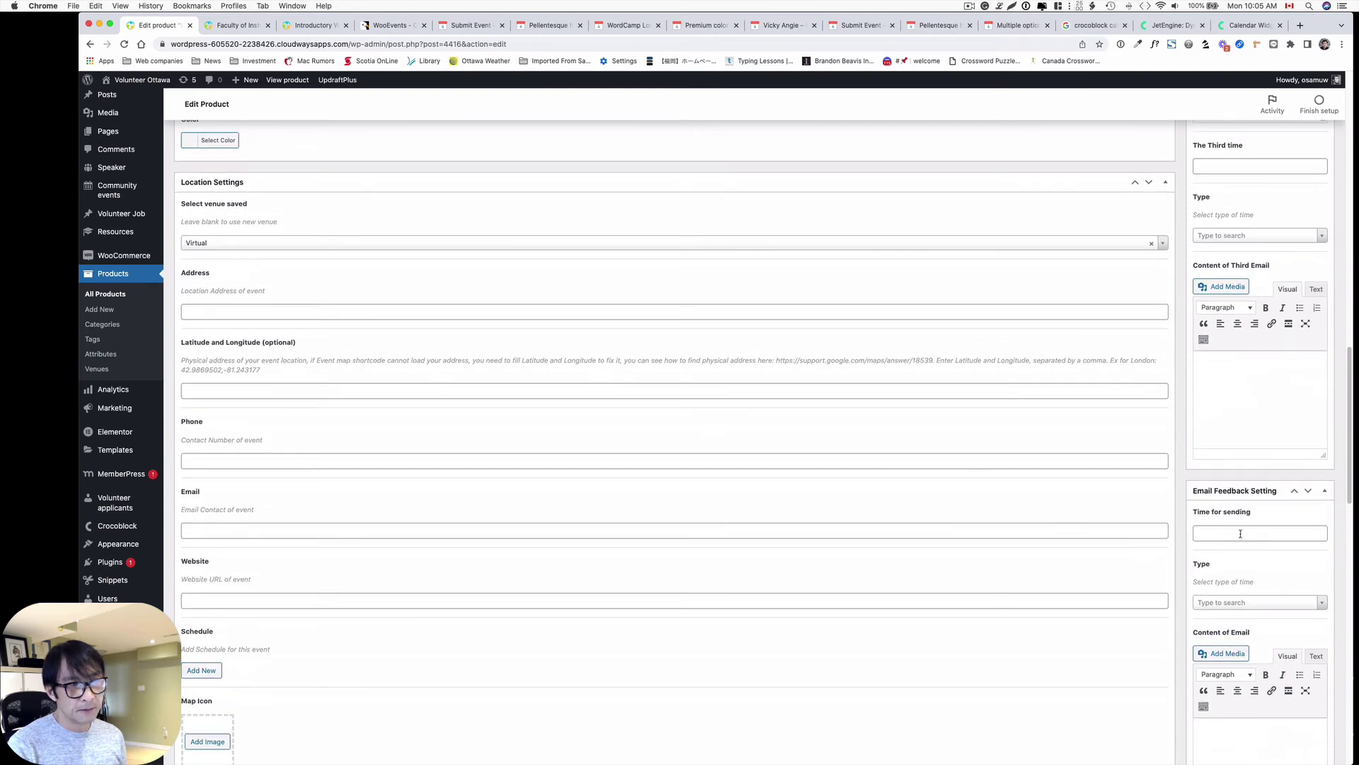
scroll(1240, 534, "down", 6)
scroll(1251, 583, "up", 3)
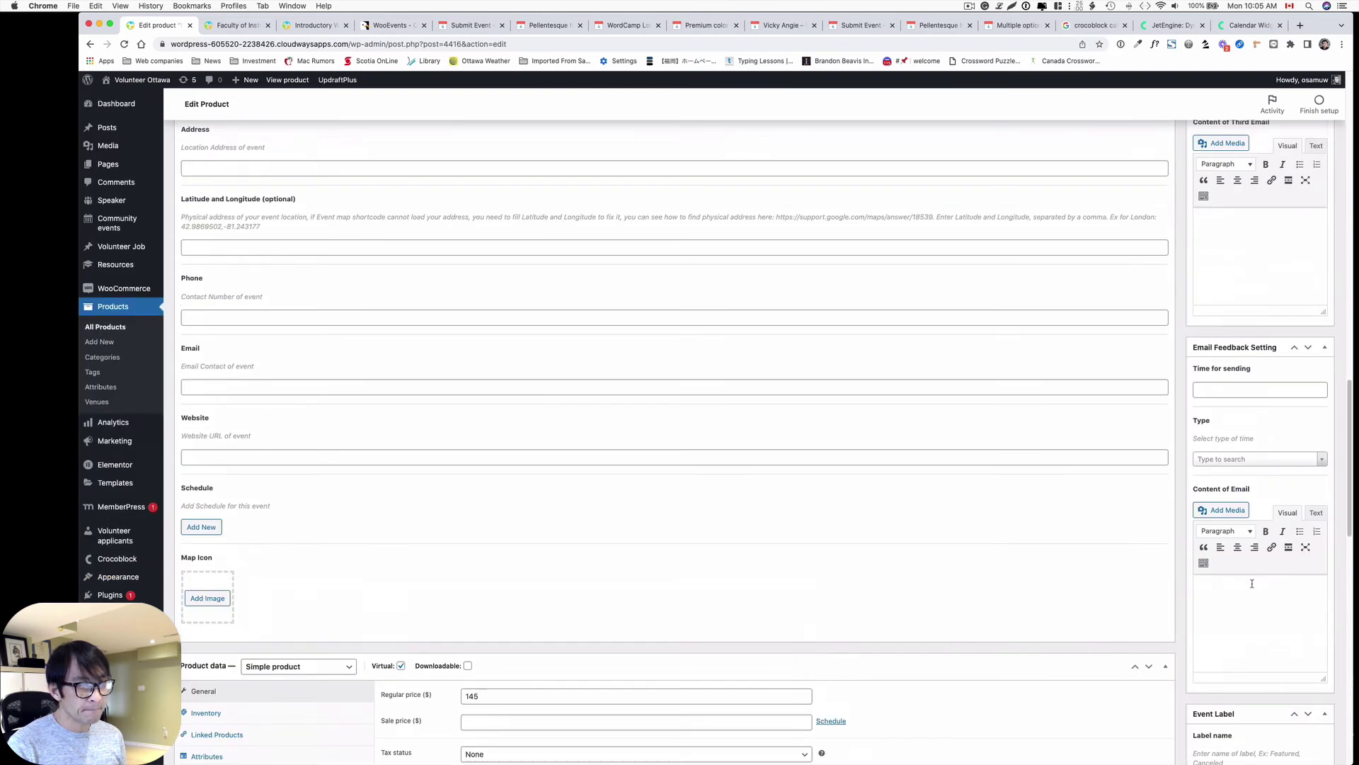
scroll(1251, 584, "up", 15)
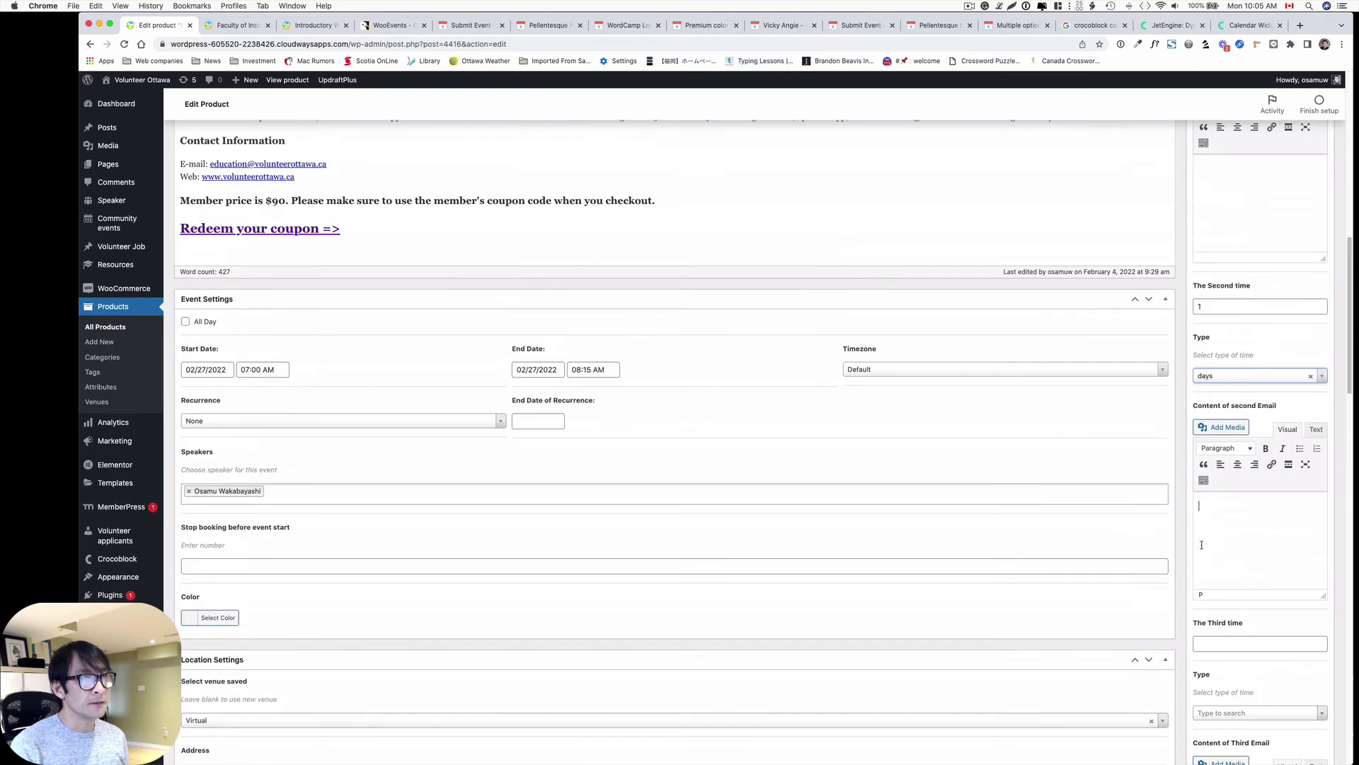
scroll(1201, 544, "up", 10)
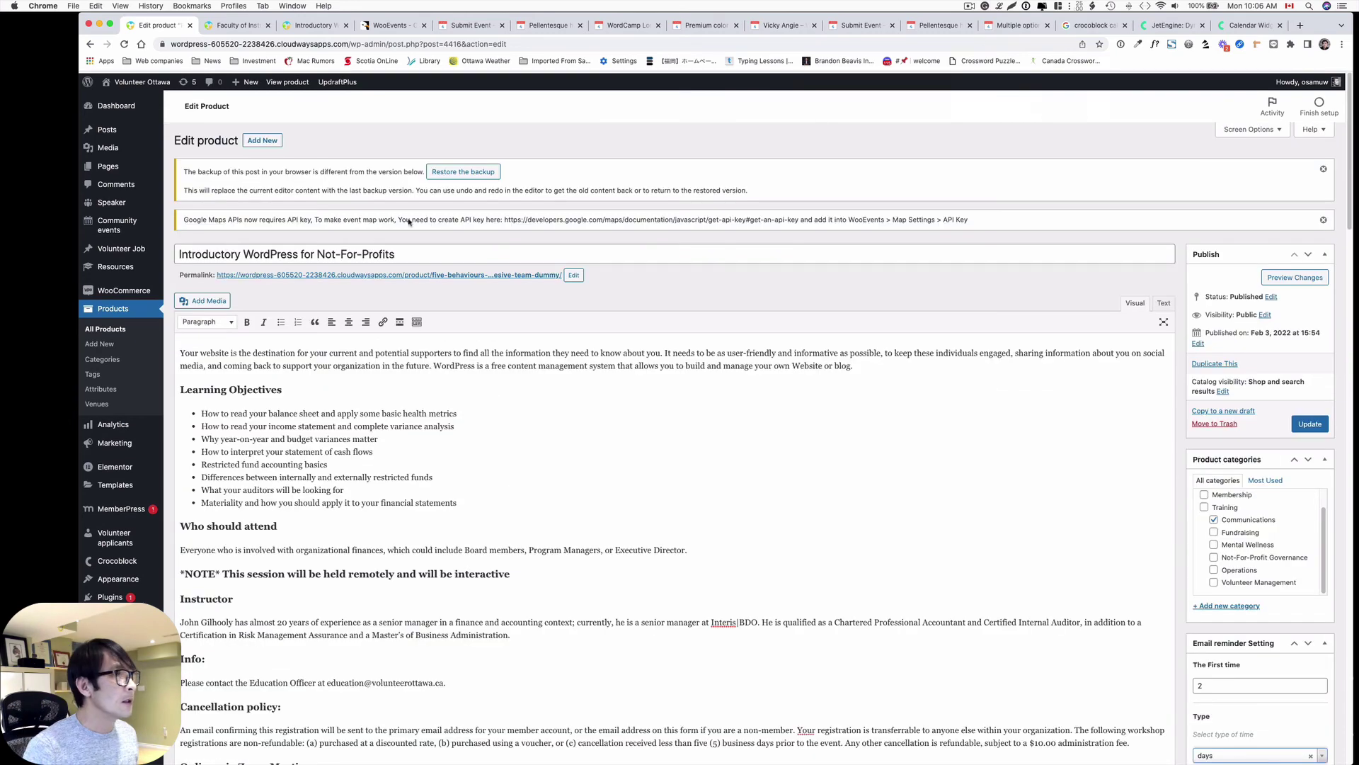
- View the admin Speaker list, then scroll through the site's Faculty of Instructors page
left_click(112, 206)
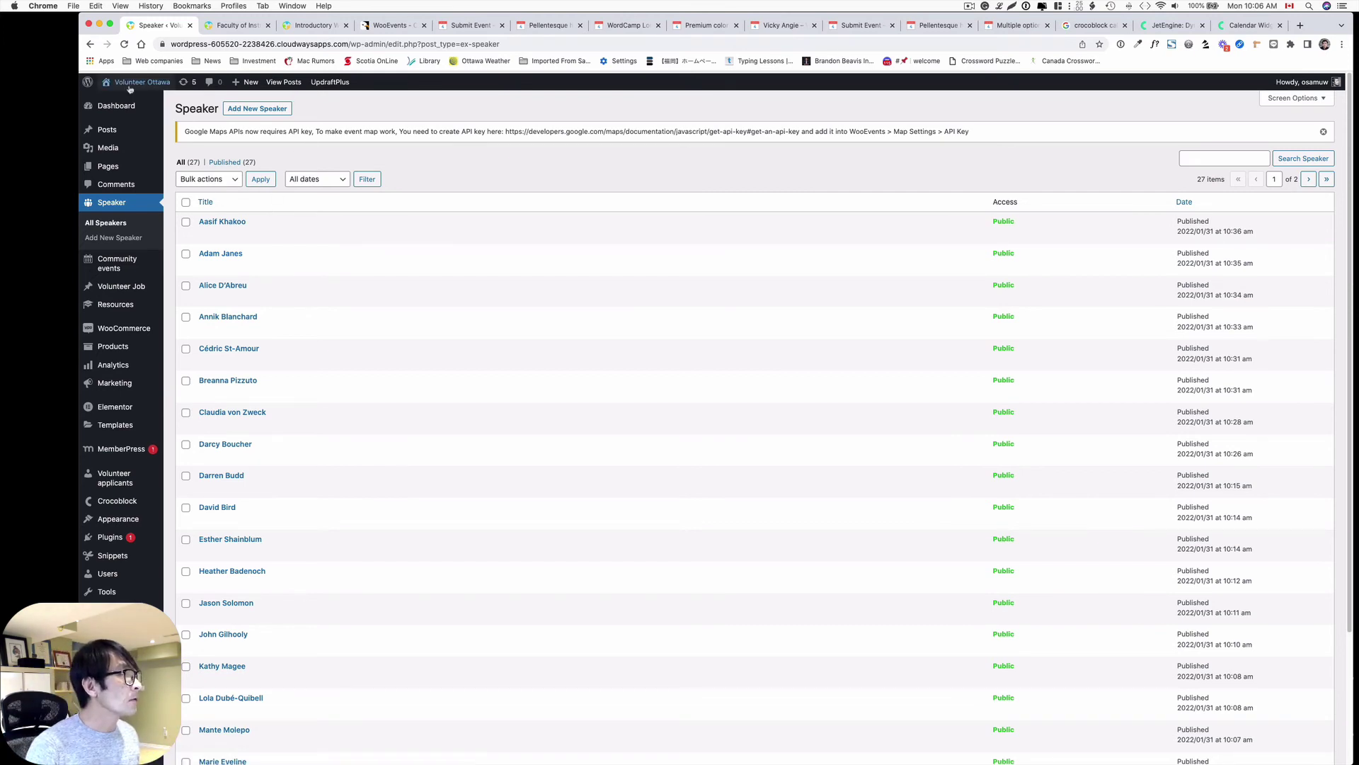
mouse_move(138, 82)
left_click(244, 27)
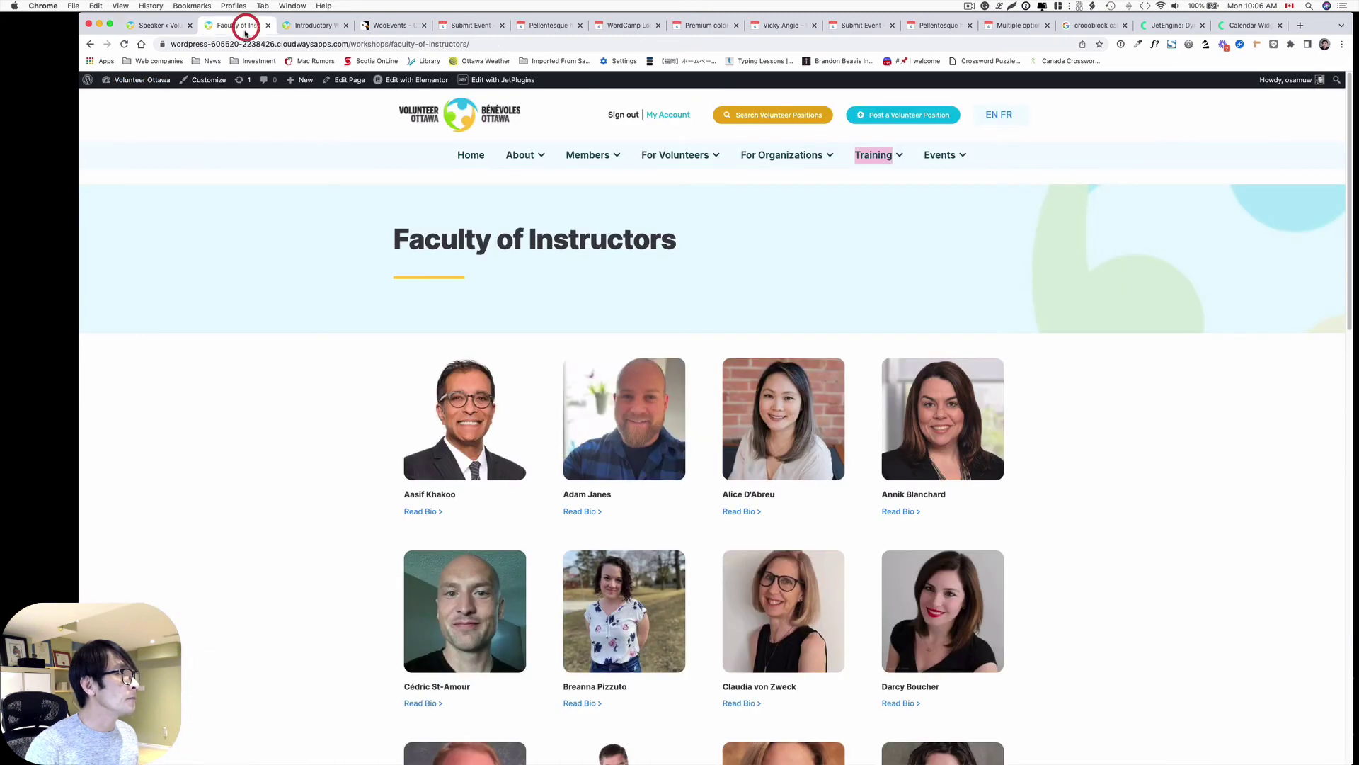
scroll(576, 389, "down", 1)
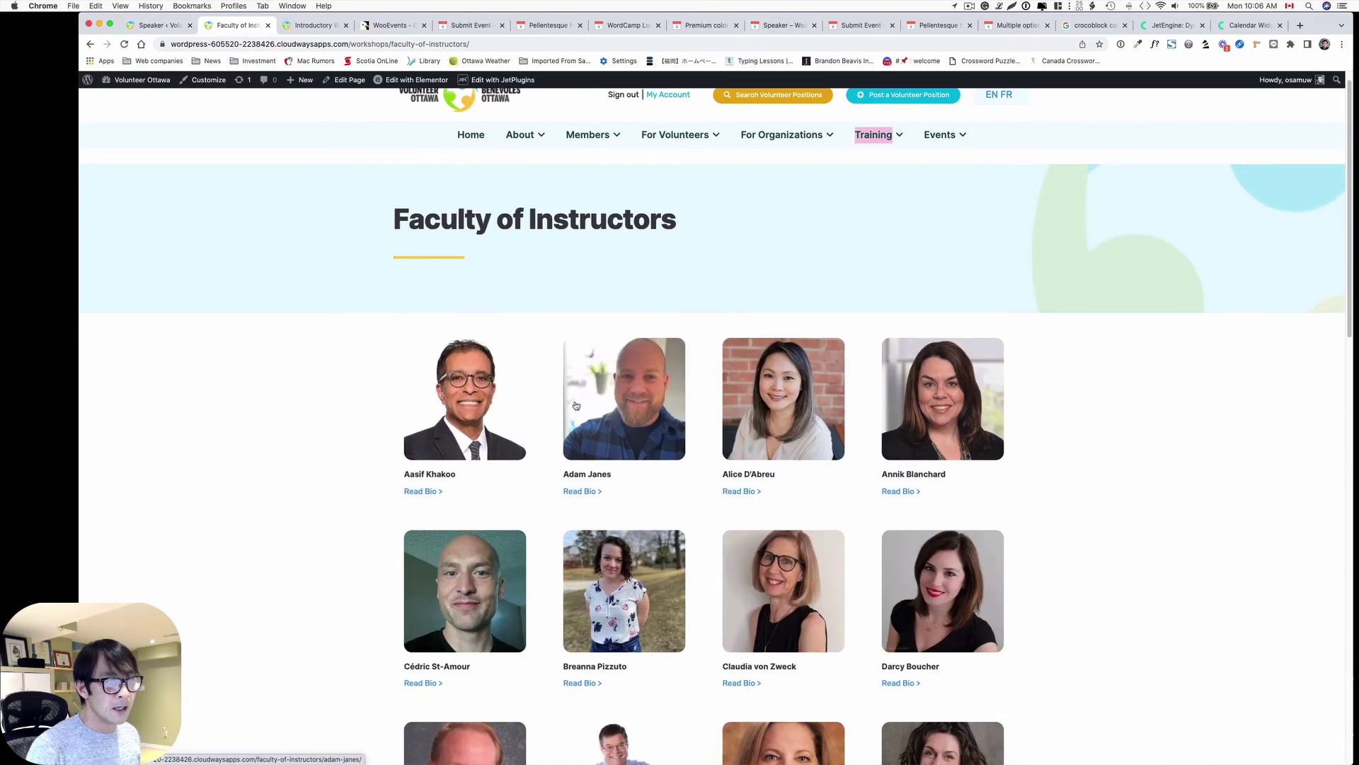
scroll(576, 400, "up", 1)
scroll(575, 402, "down", 1)
scroll(575, 403, "up", 1)
scroll(615, 398, "down", 3)
scroll(615, 399, "down", 2)
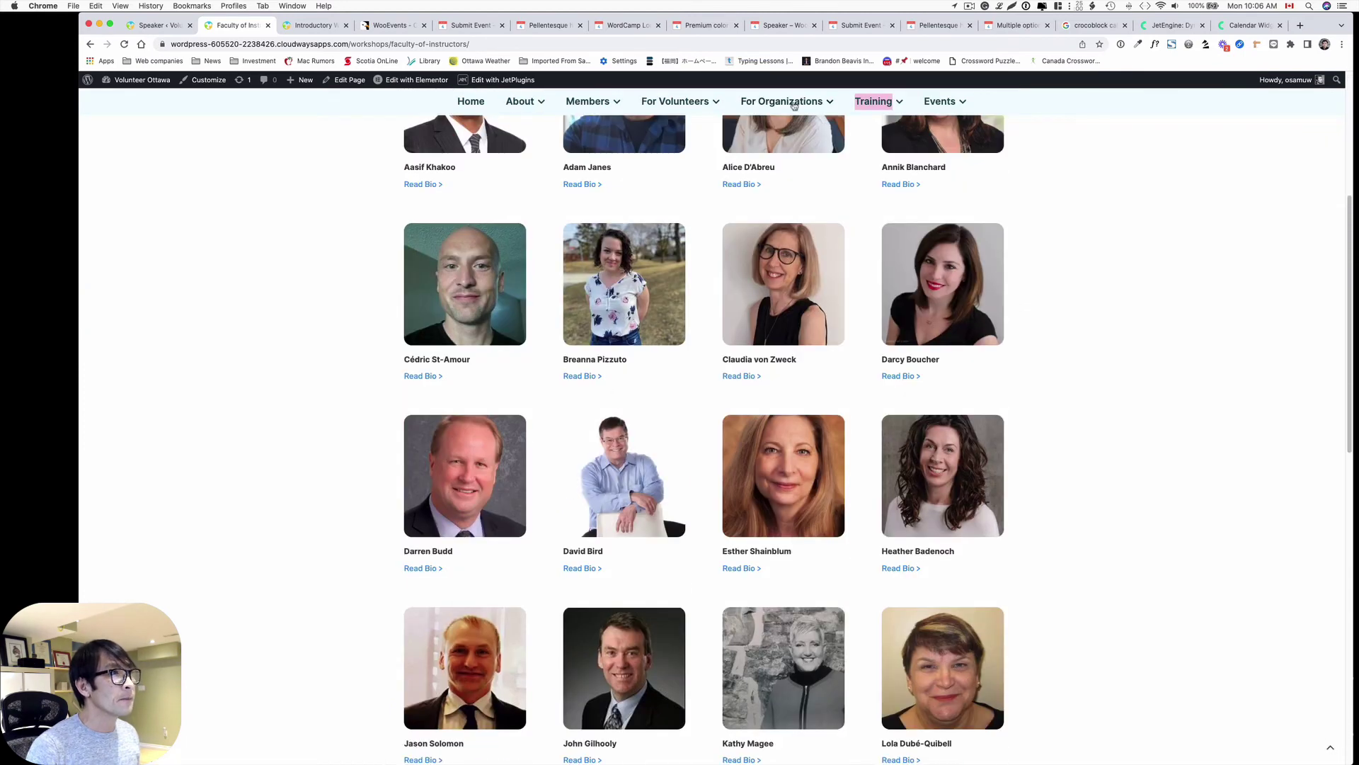
- Scroll through the speaker cards on the WooEvents demo speakers page
left_click(781, 27)
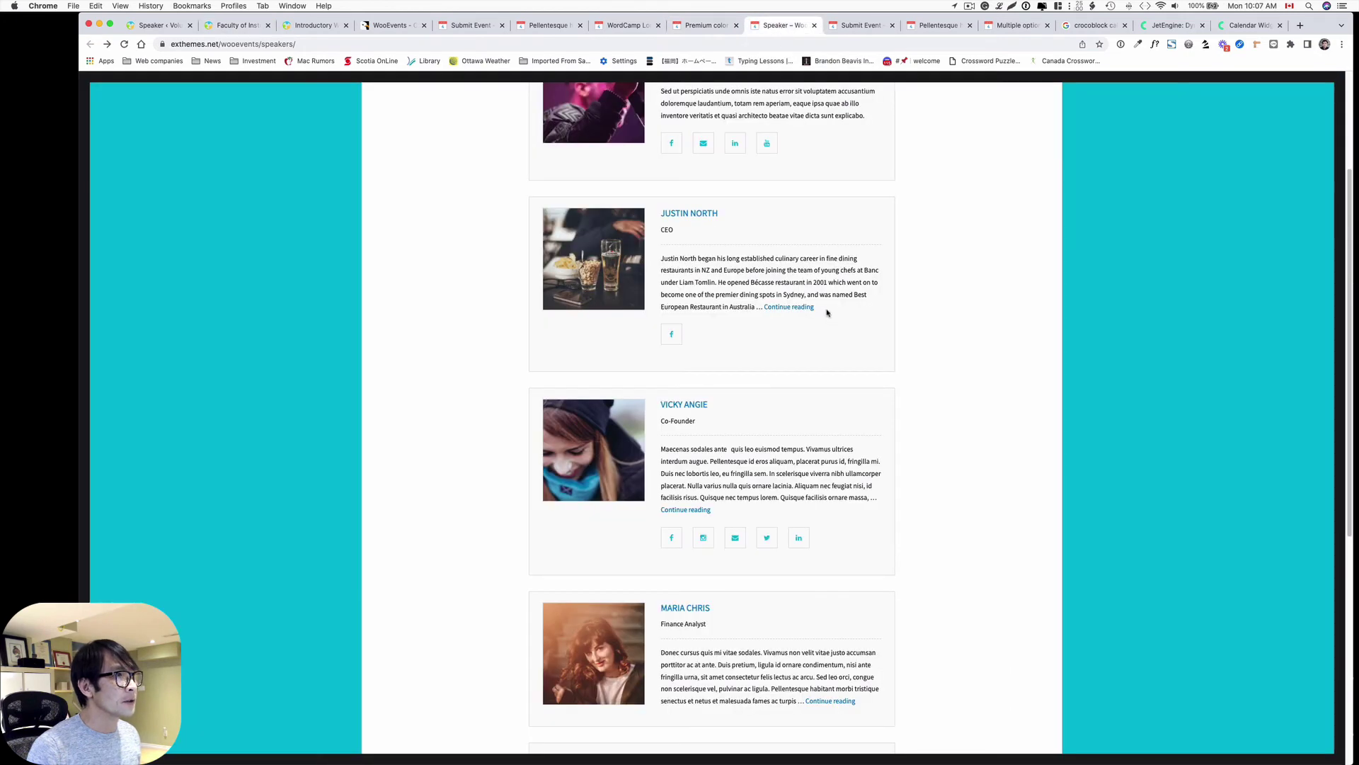
scroll(822, 309, "up", 3)
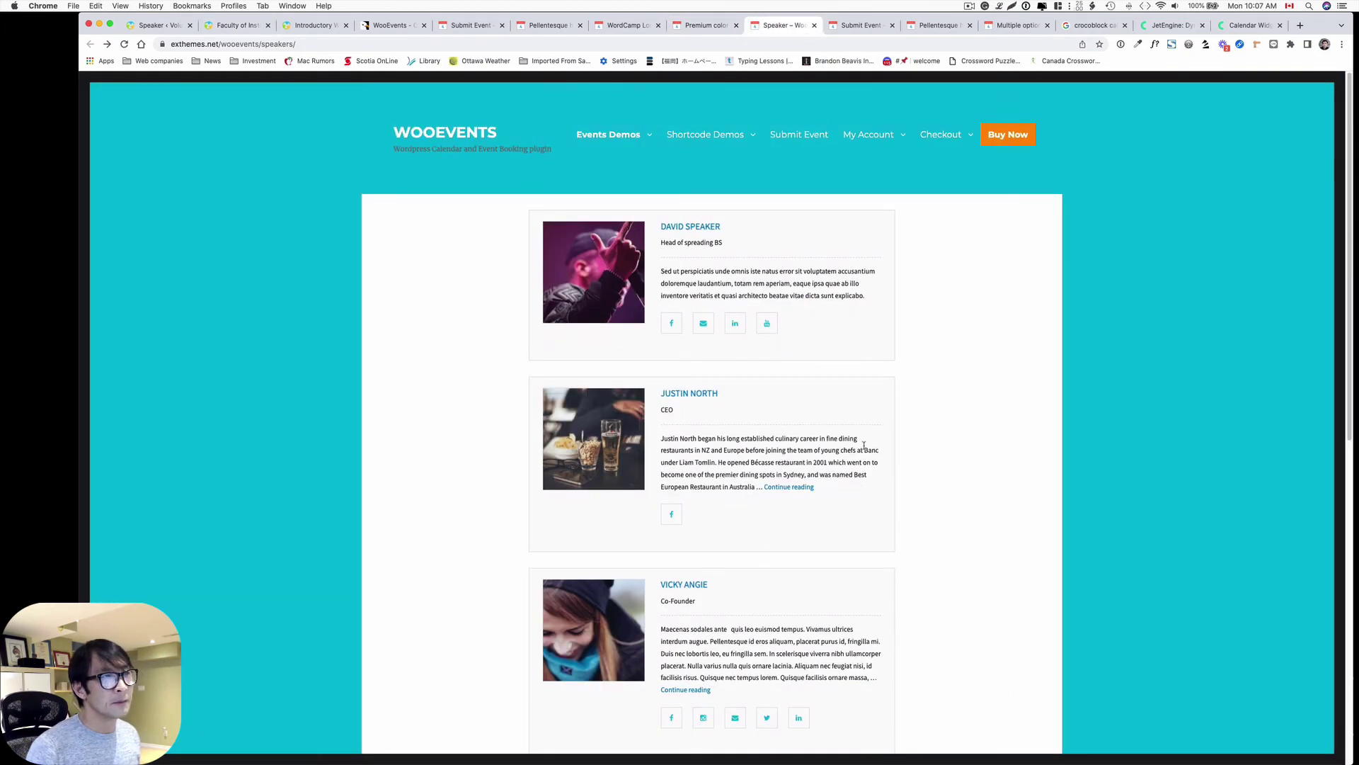
scroll(863, 445, "down", 2)
scroll(593, 215, "up", 2)
scroll(585, 286, "down", 1)
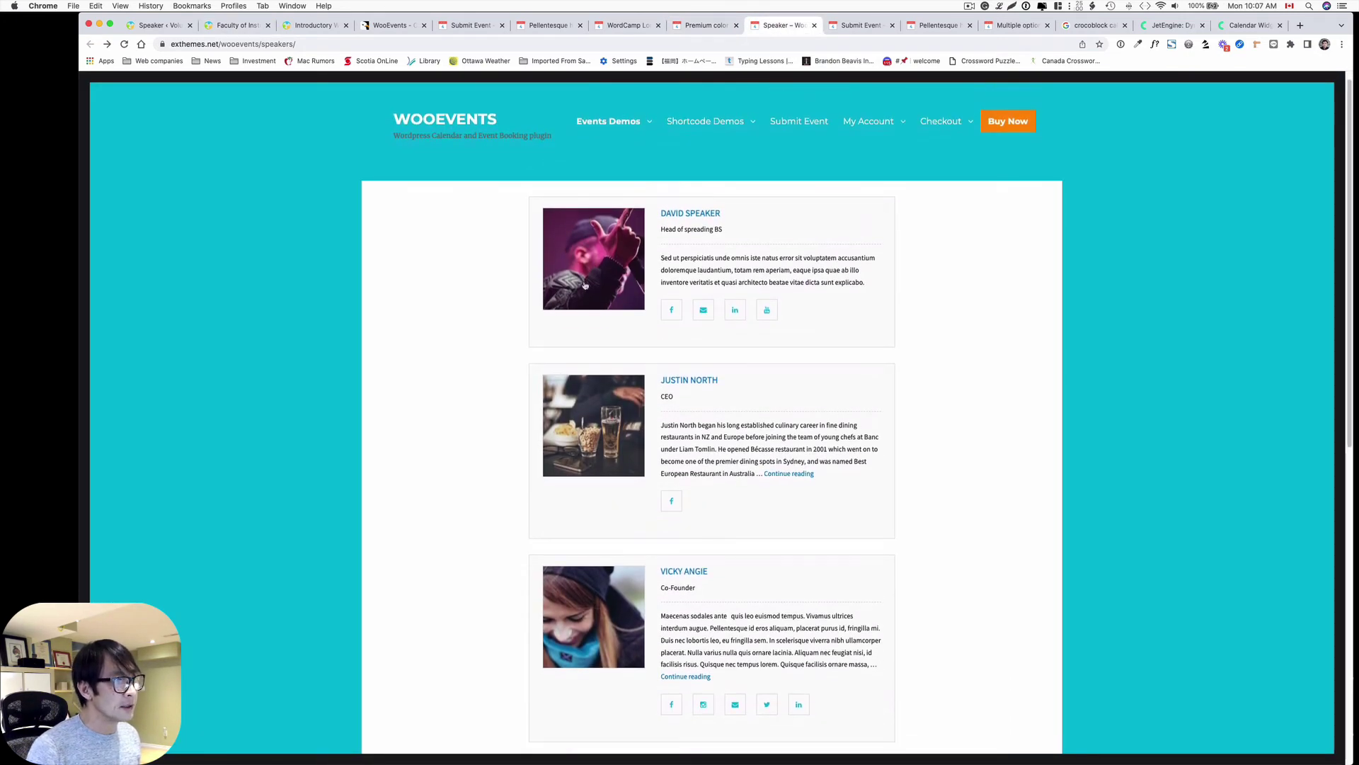
scroll(797, 403, "down", 2)
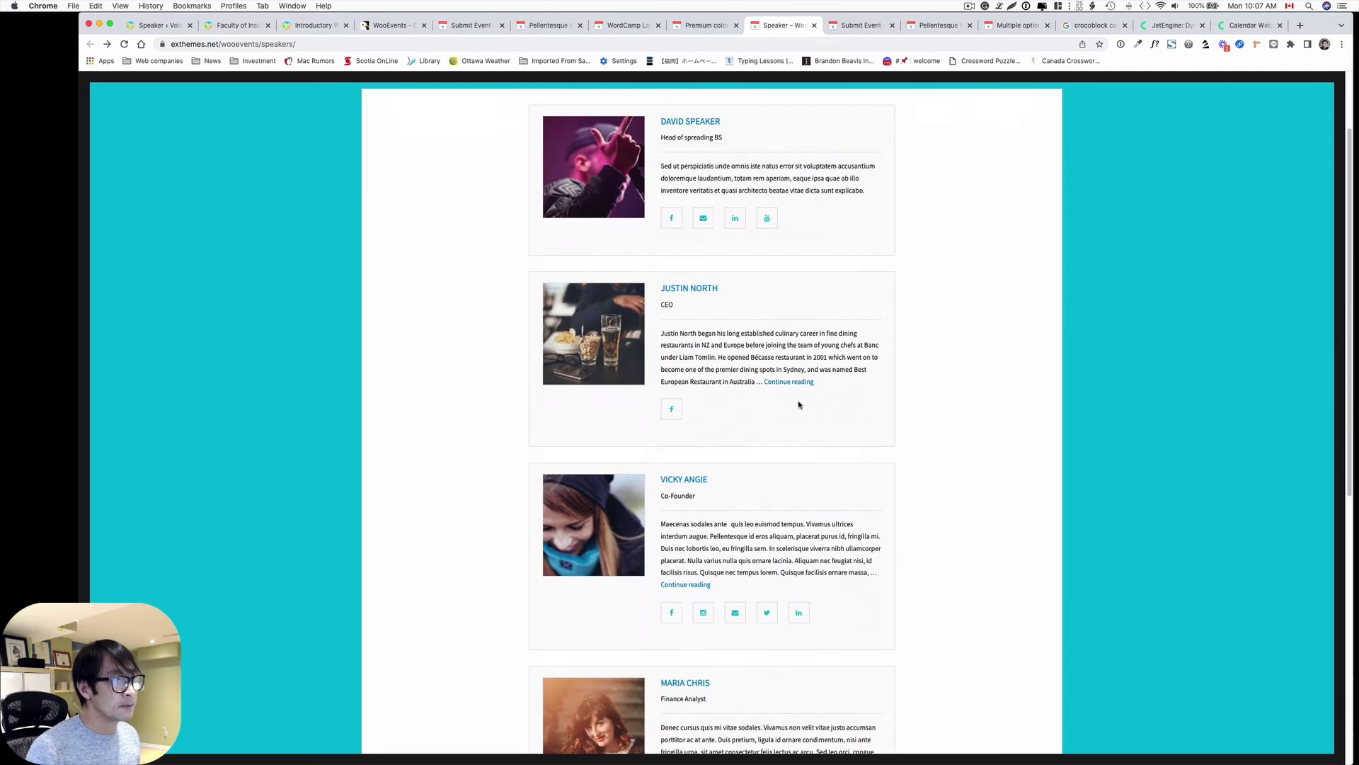
scroll(798, 404, "up", 2)
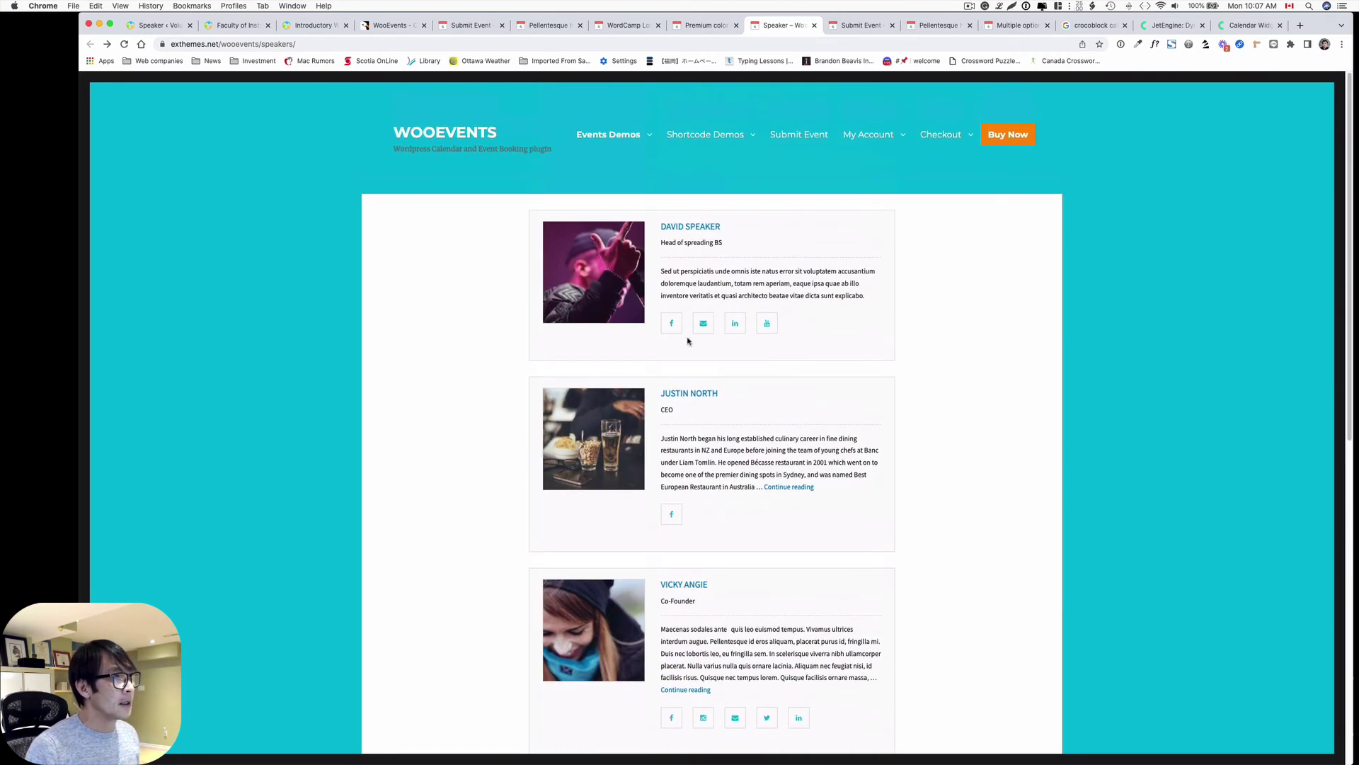
scroll(595, 388, "down", 1)
scroll(595, 382, "down", 1)
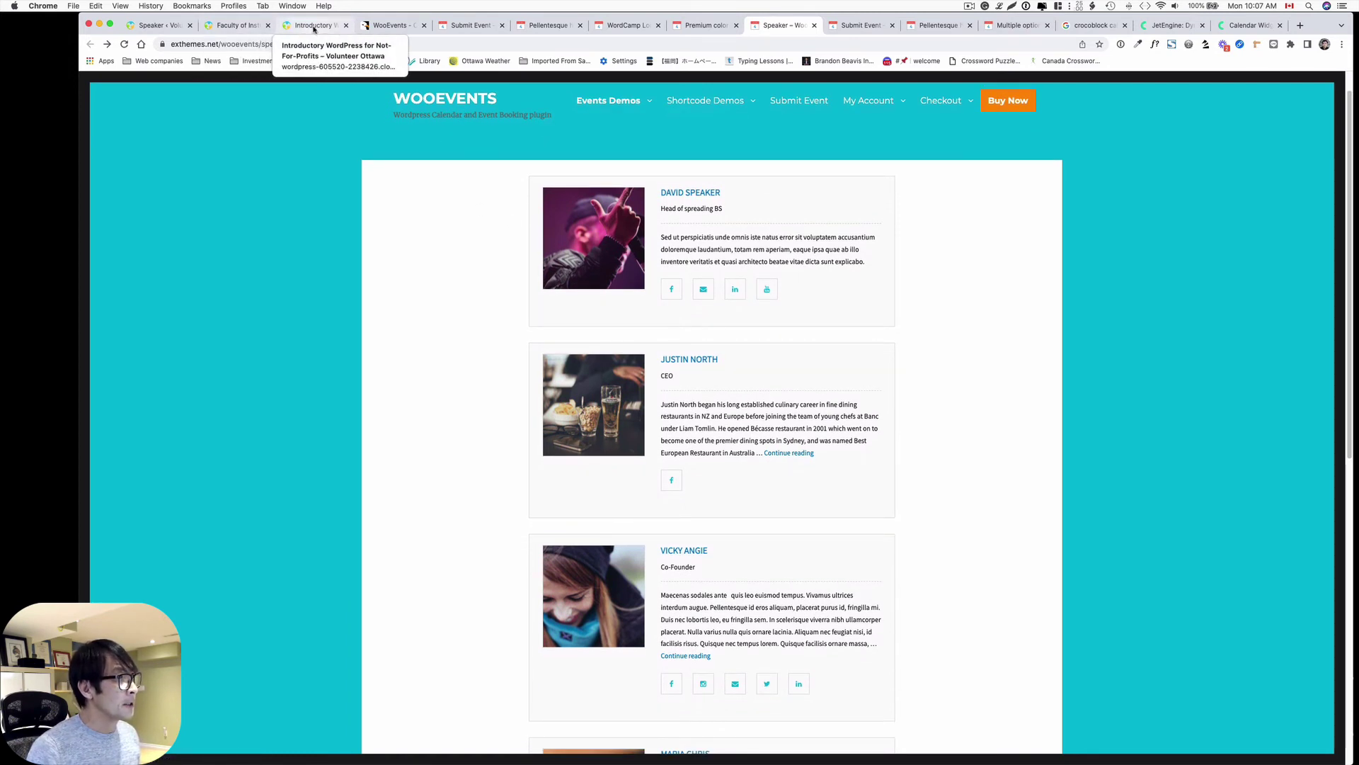
- Open the Introductory WordPress for Not-For-Profits event from Faculty of Instructors and scroll to its booking box
left_click(256, 26)
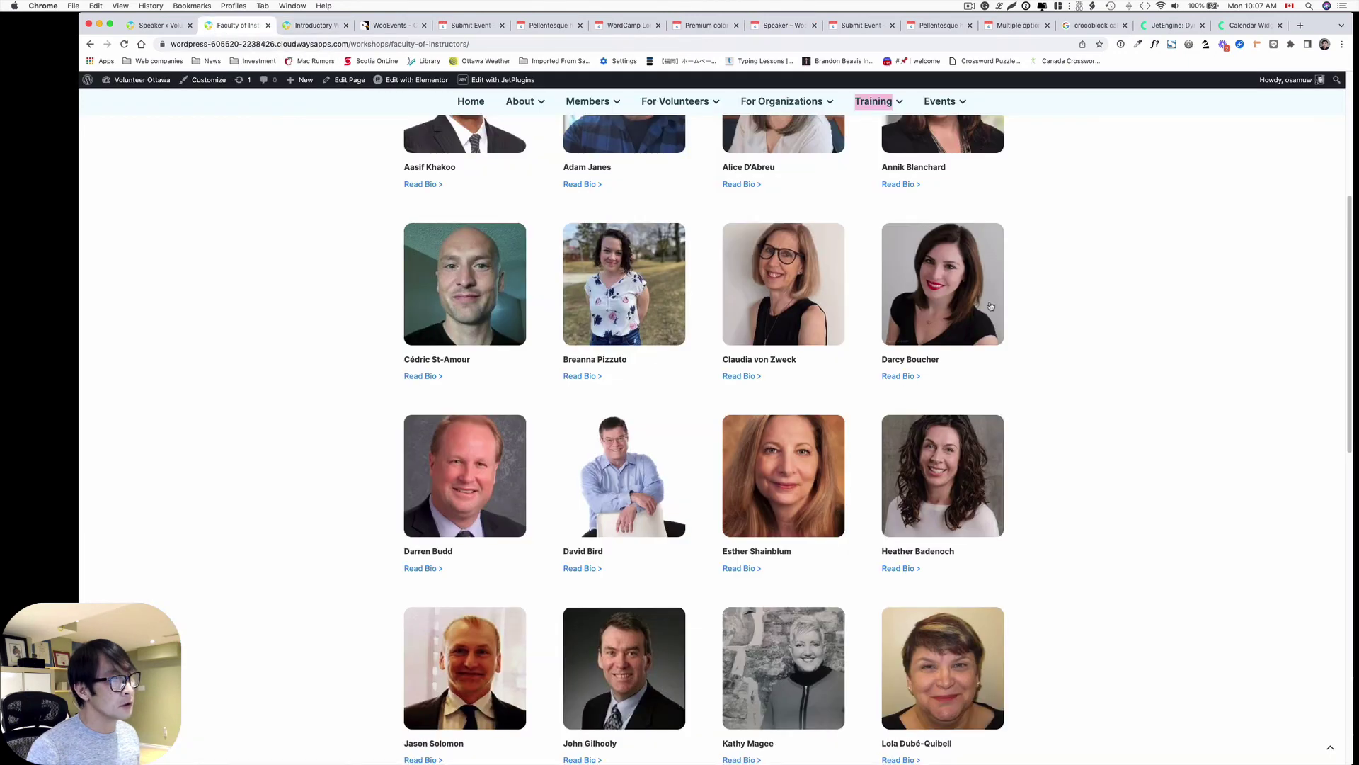
scroll(989, 298, "up", 3)
scroll(988, 298, "down", 10)
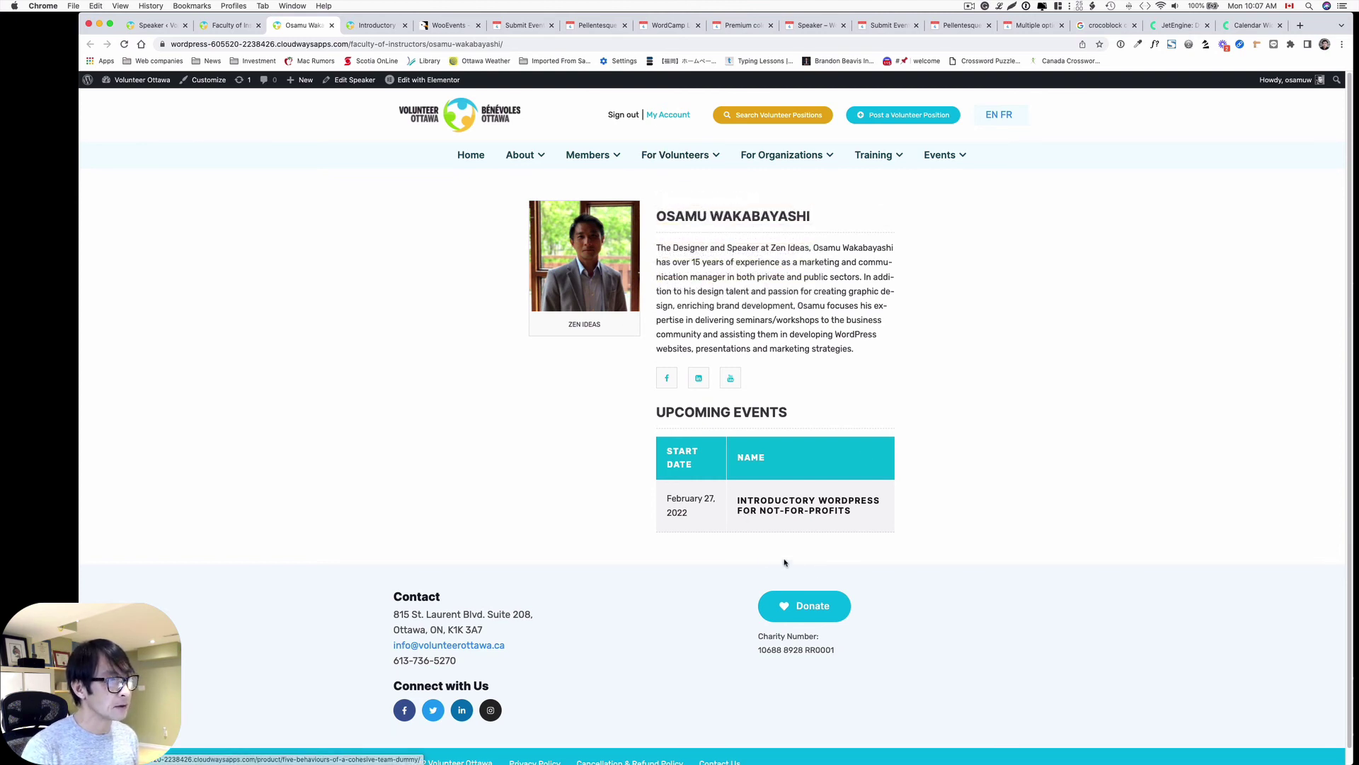
left_click(770, 507)
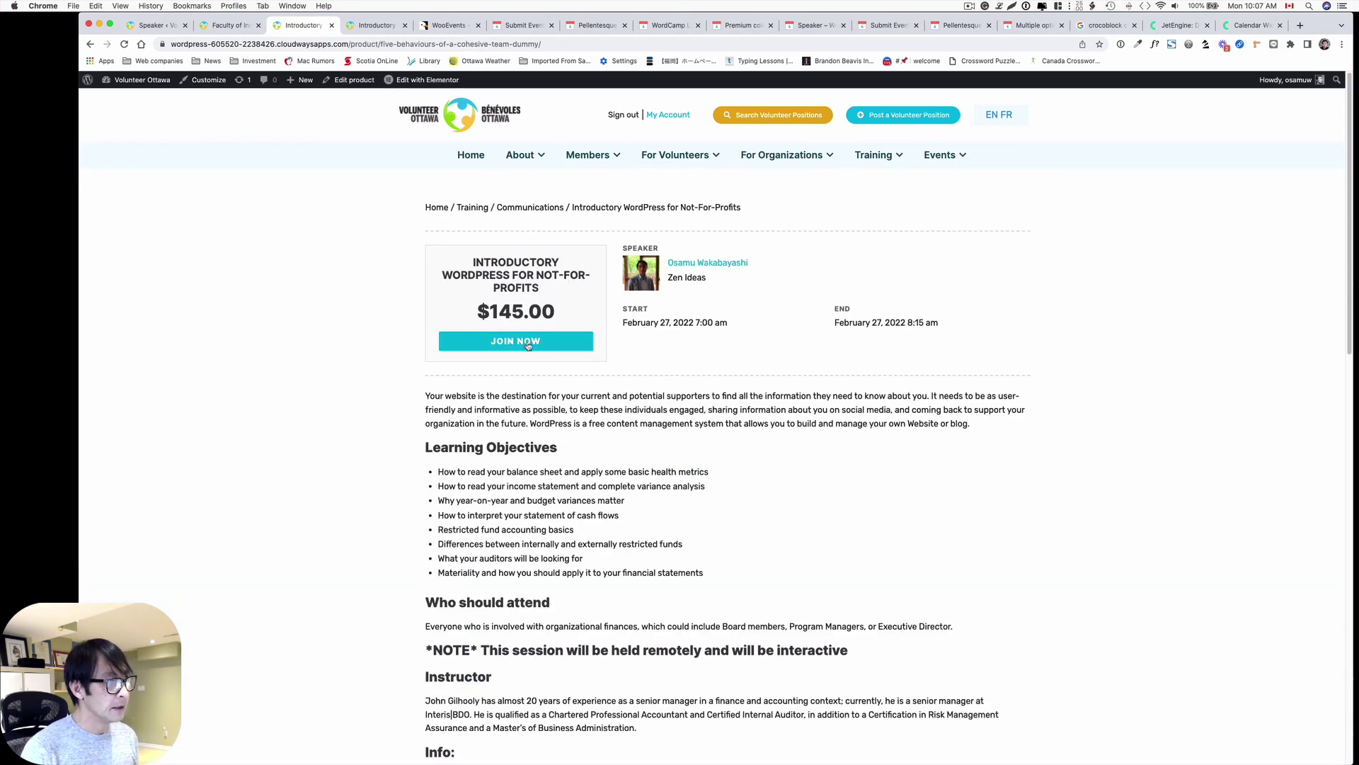
scroll(678, 435, "down", 3)
scroll(677, 435, "down", 10)
scroll(677, 425, "down", 3)
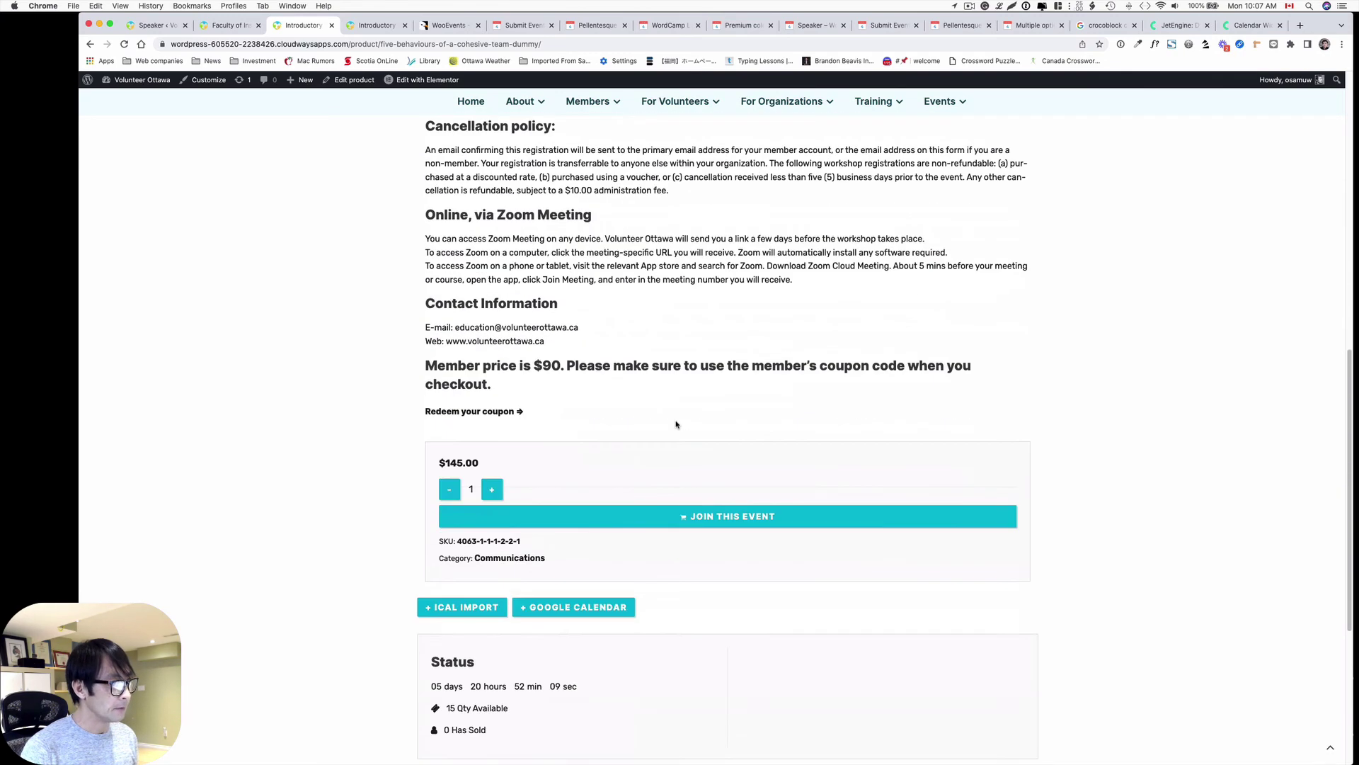
- Look over the Events Demos menu, then switch to the Training workshops page
scroll(680, 425, "down", 1)
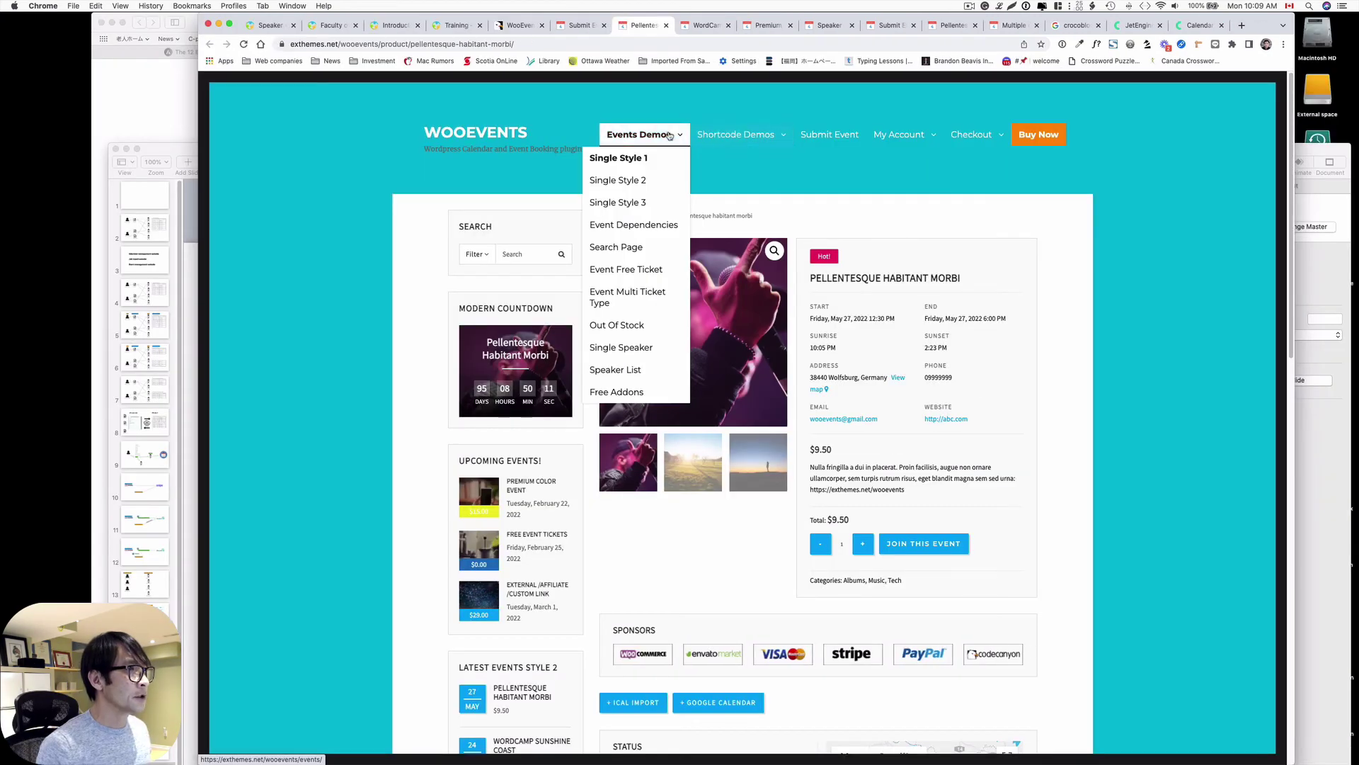
mouse_move(756, 142)
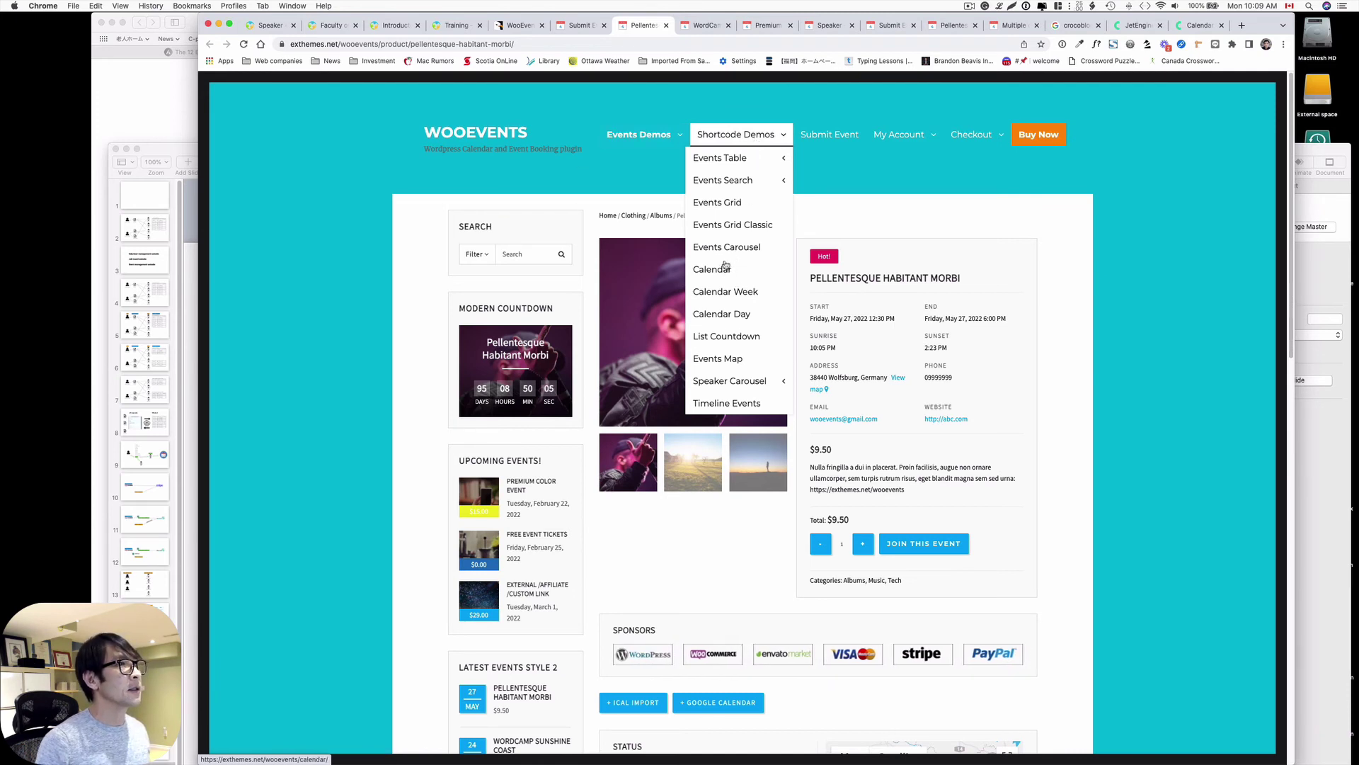
left_click(455, 27)
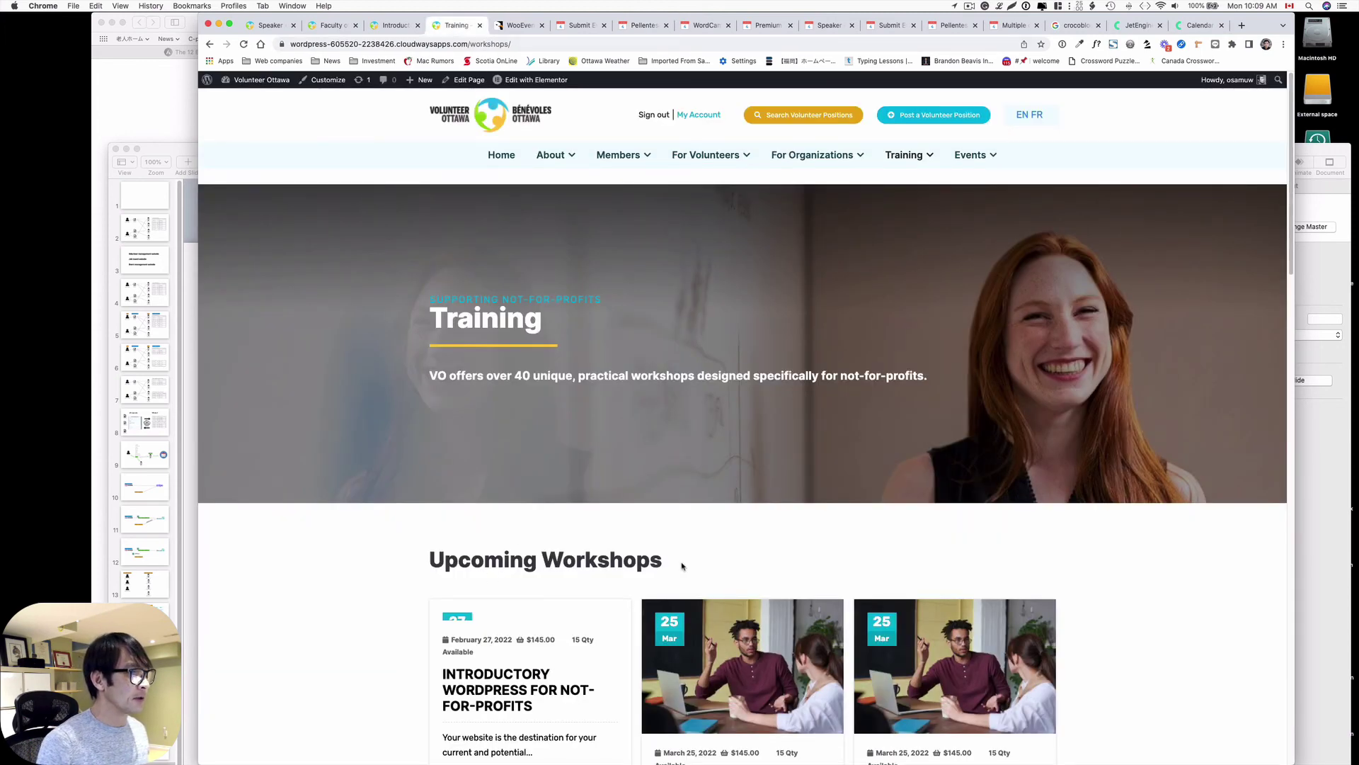
- Open Events > Calendar and scroll through the VO Upcoming Events and Community Events
scroll(690, 566, "down", 1)
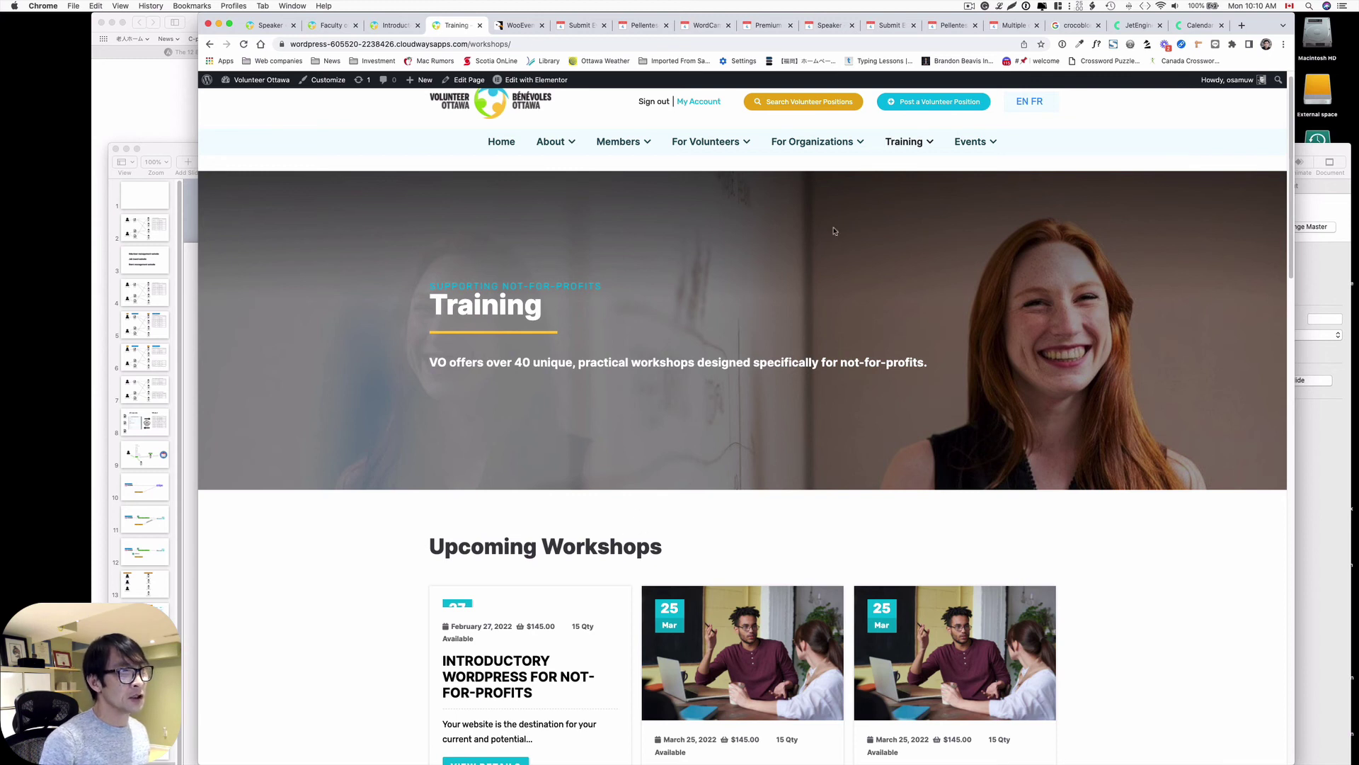
mouse_move(972, 145)
left_click(986, 176)
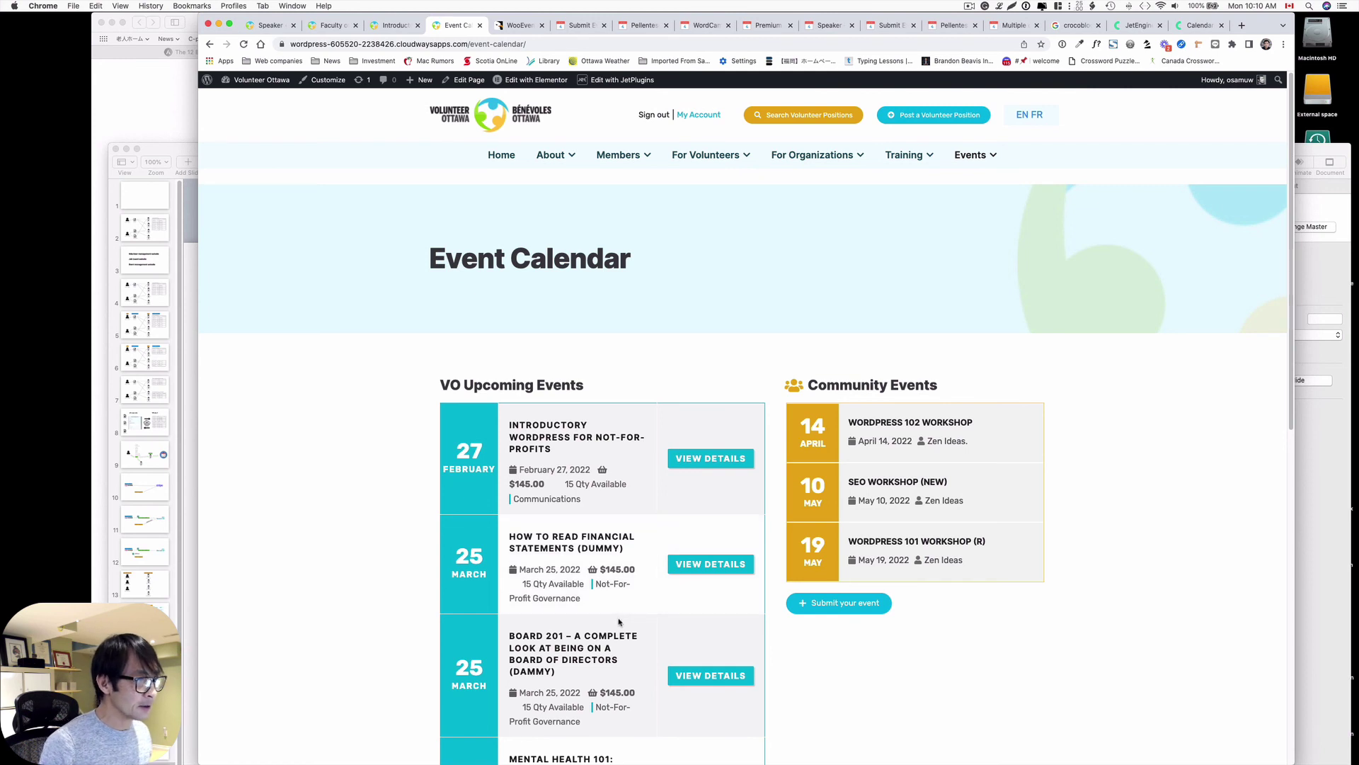
scroll(619, 621, "down", 2)
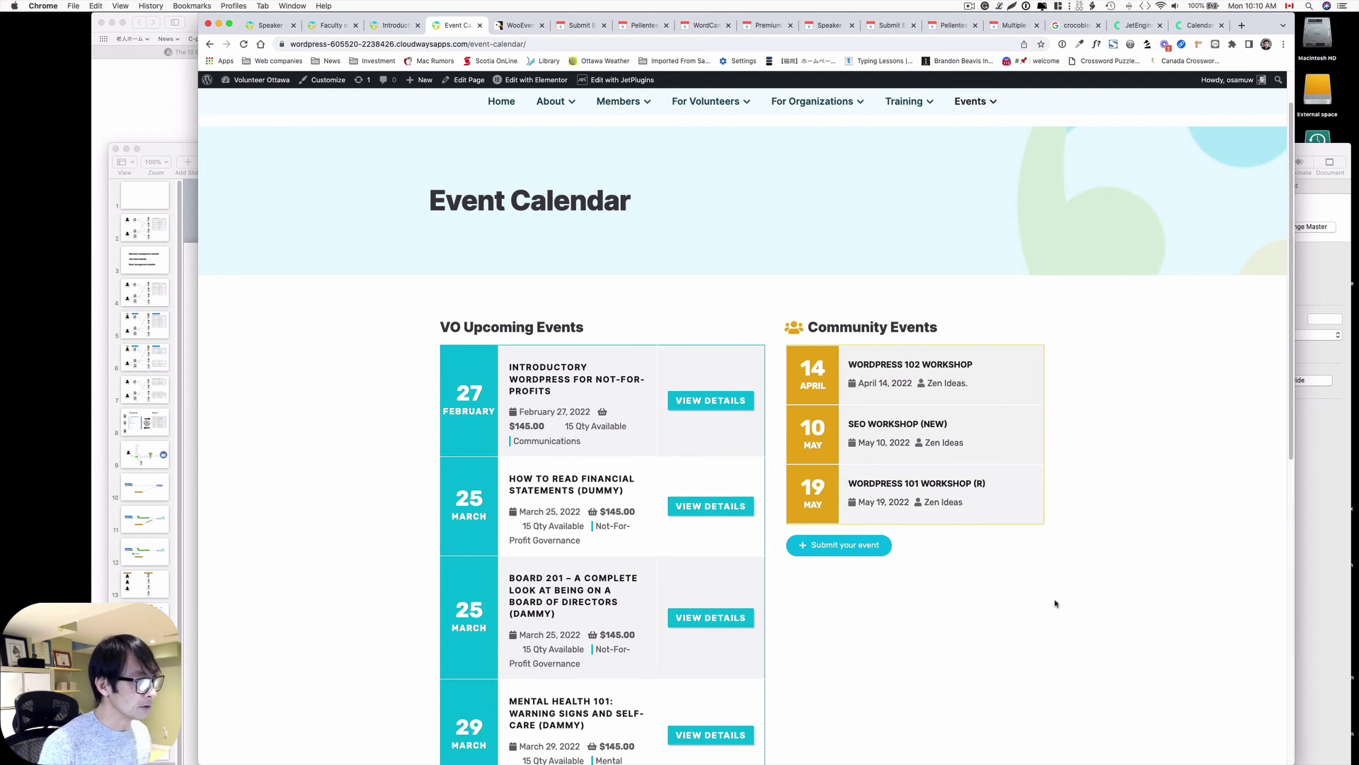
scroll(1054, 598, "up", 1)
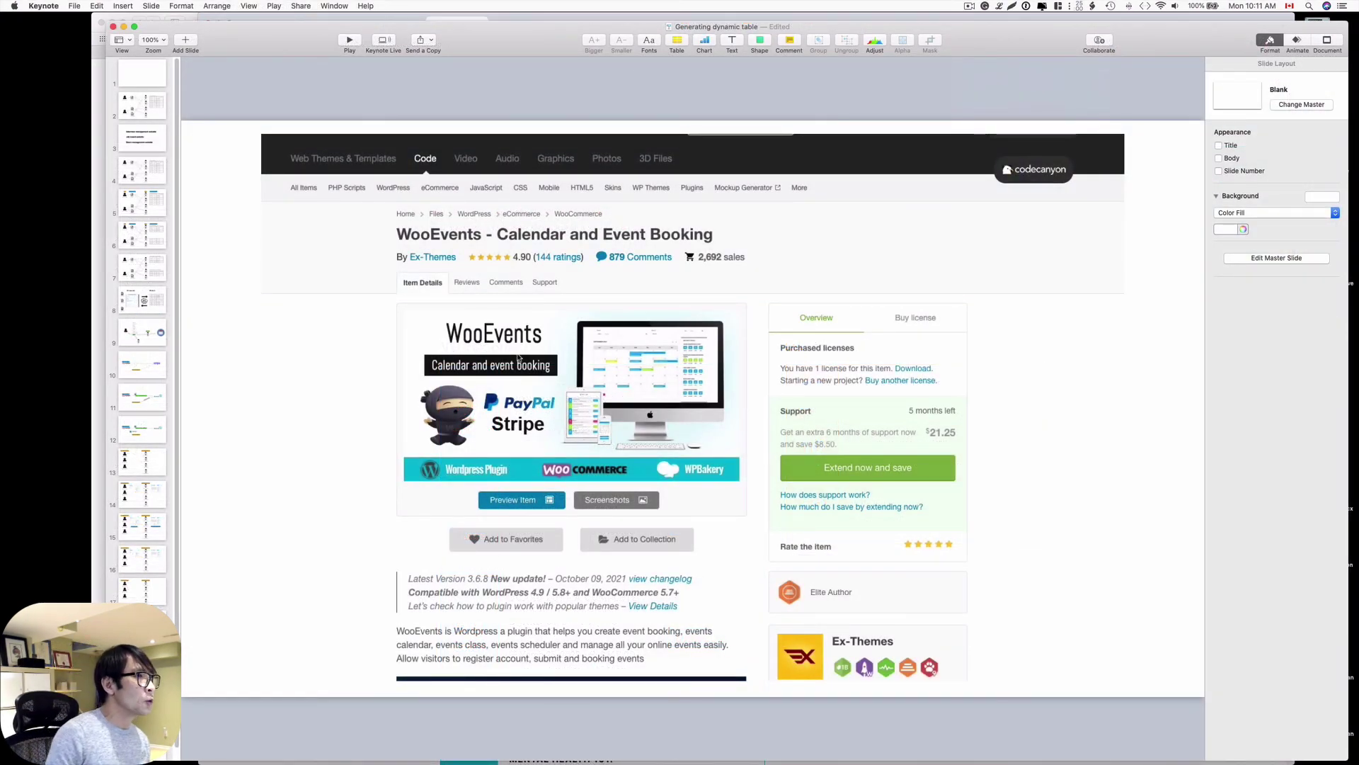
key("Down")
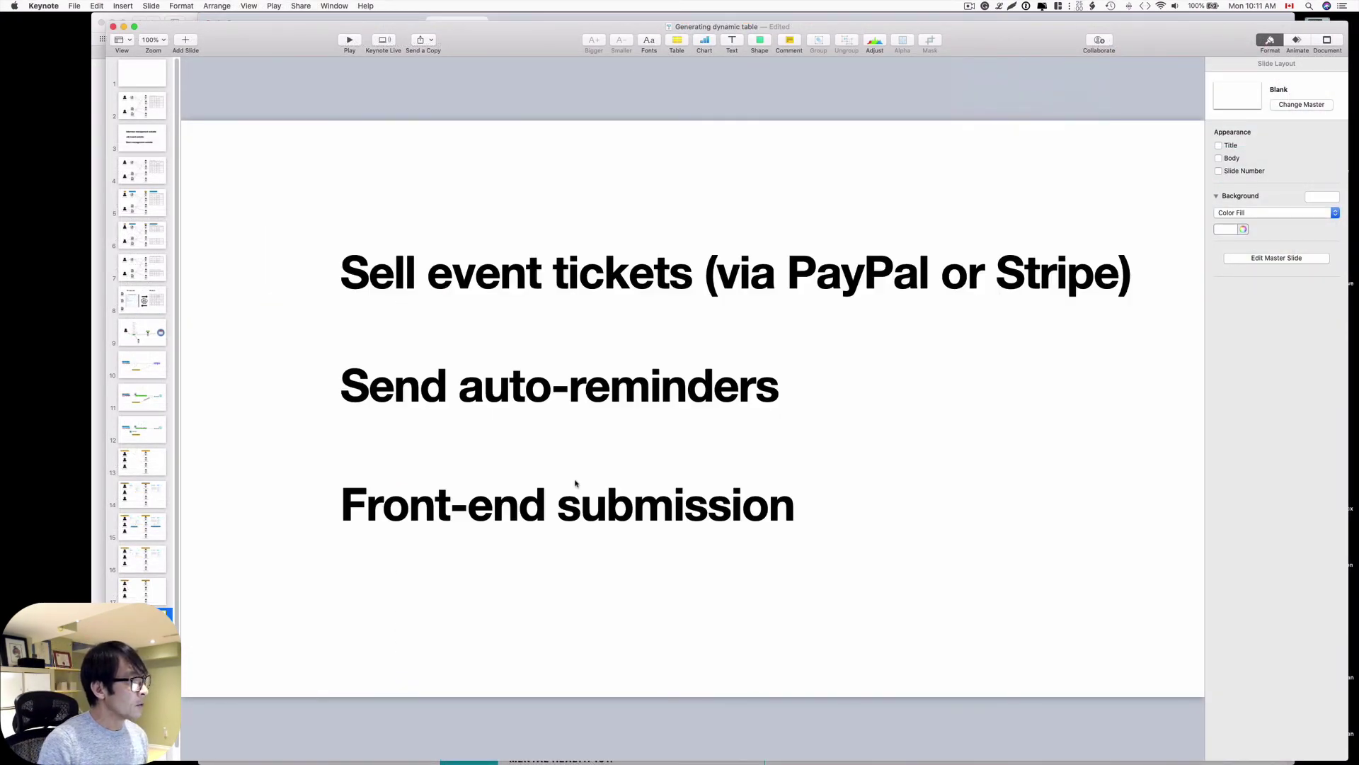